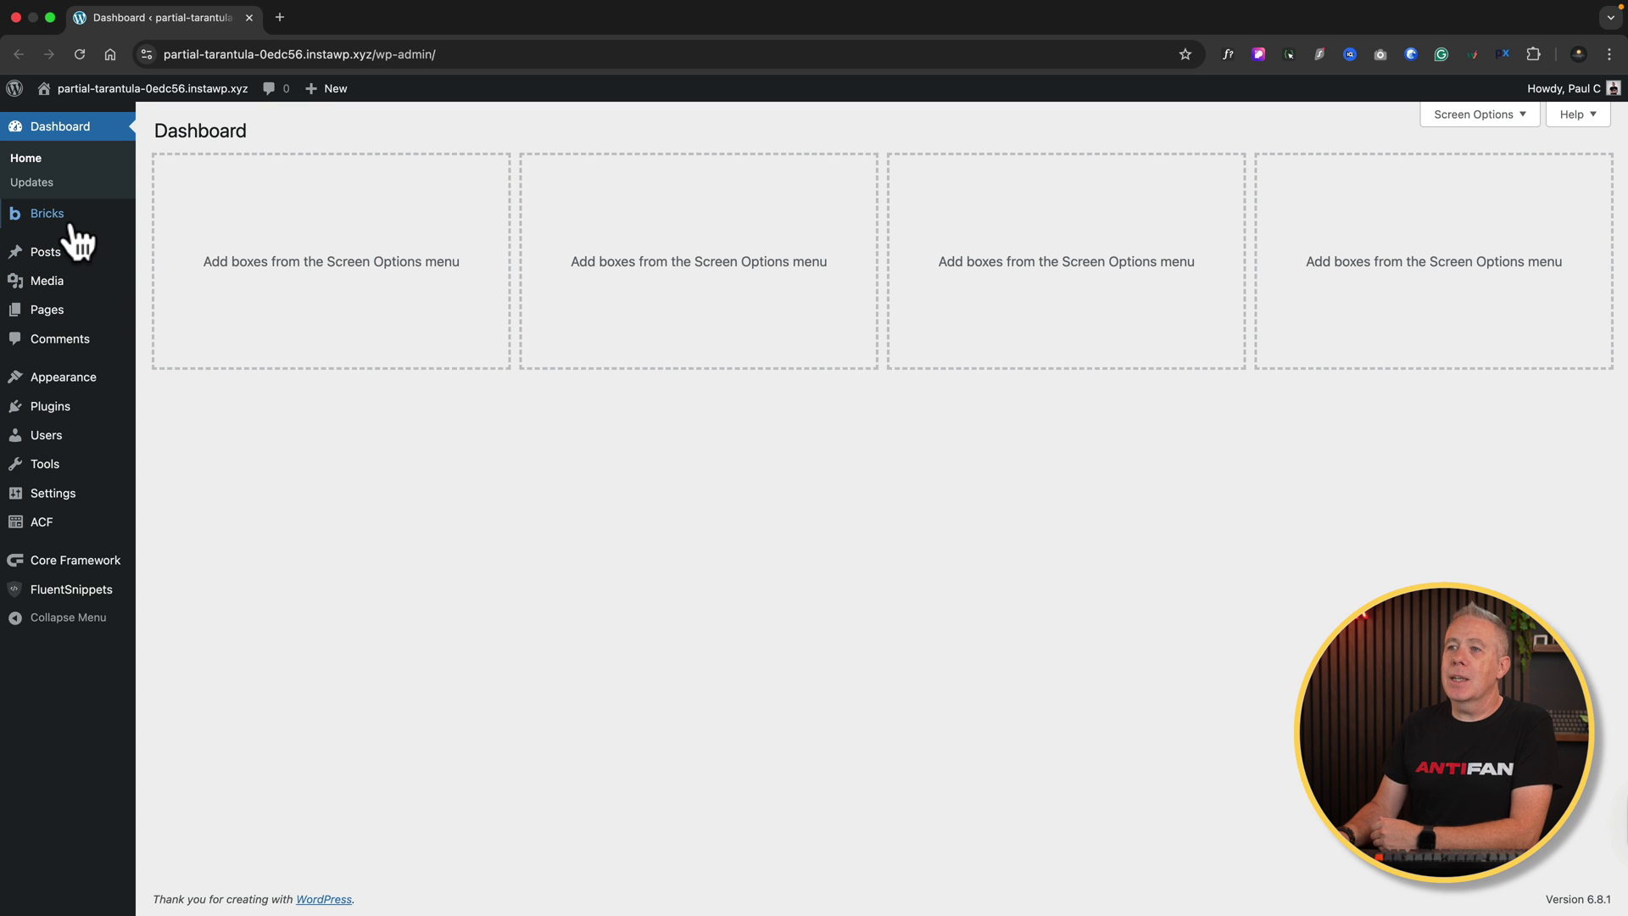
Open Bricks > Templates to list the Single Post, Post Archive and Default Header templates.
mouse_move(70, 222)
click(207, 238)
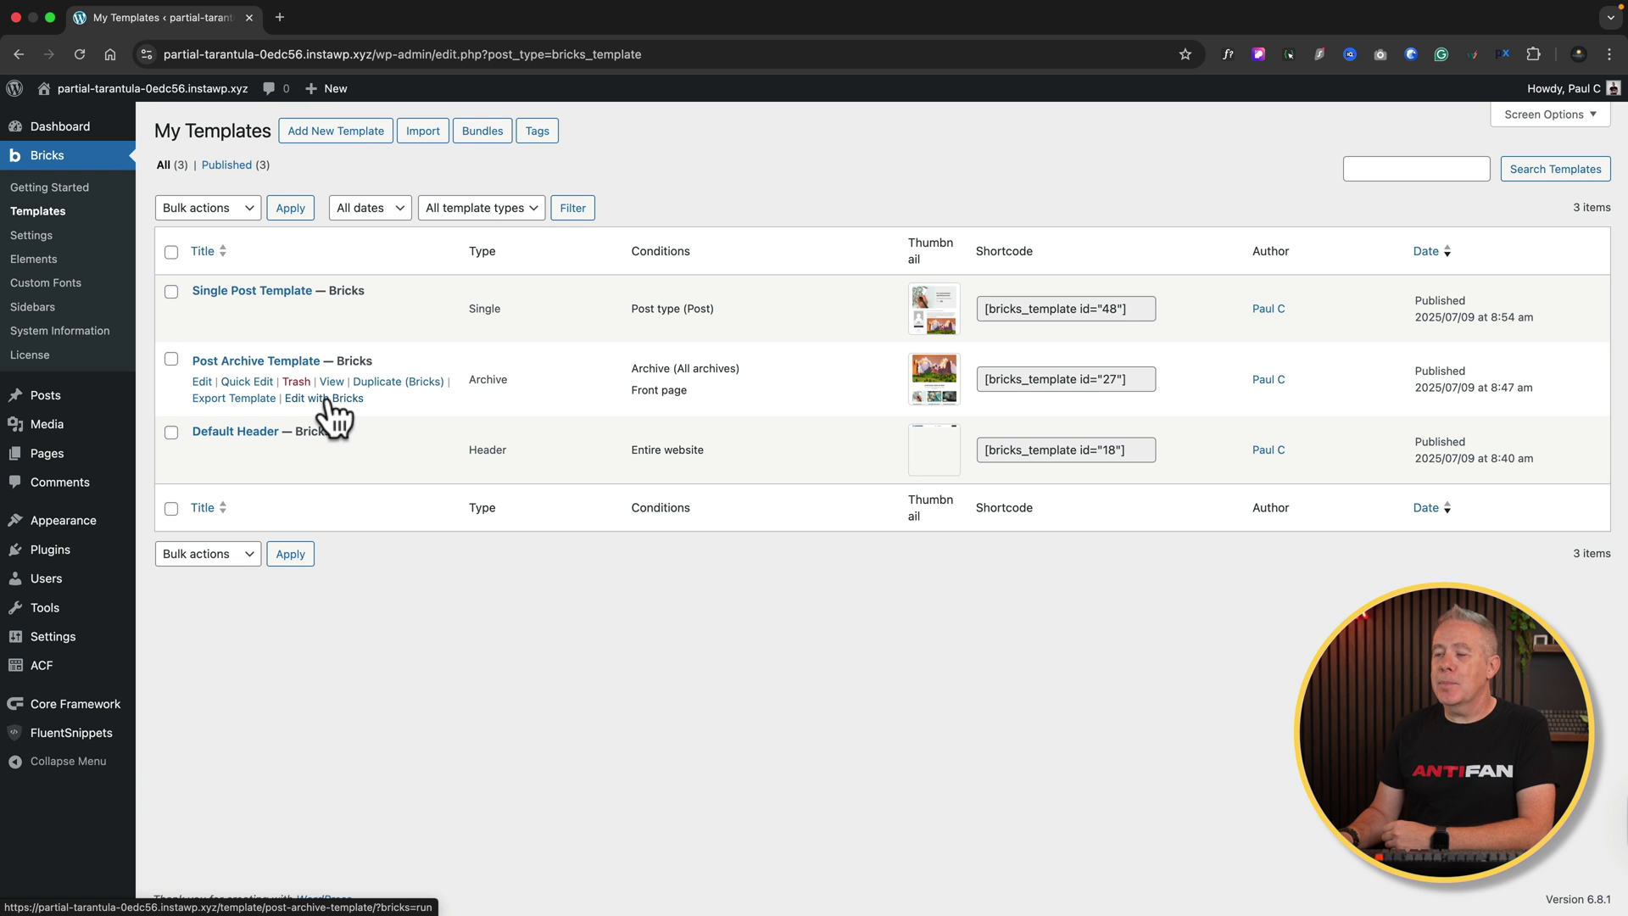
Edit the Post Archive Template with Bricks.
click(327, 397)
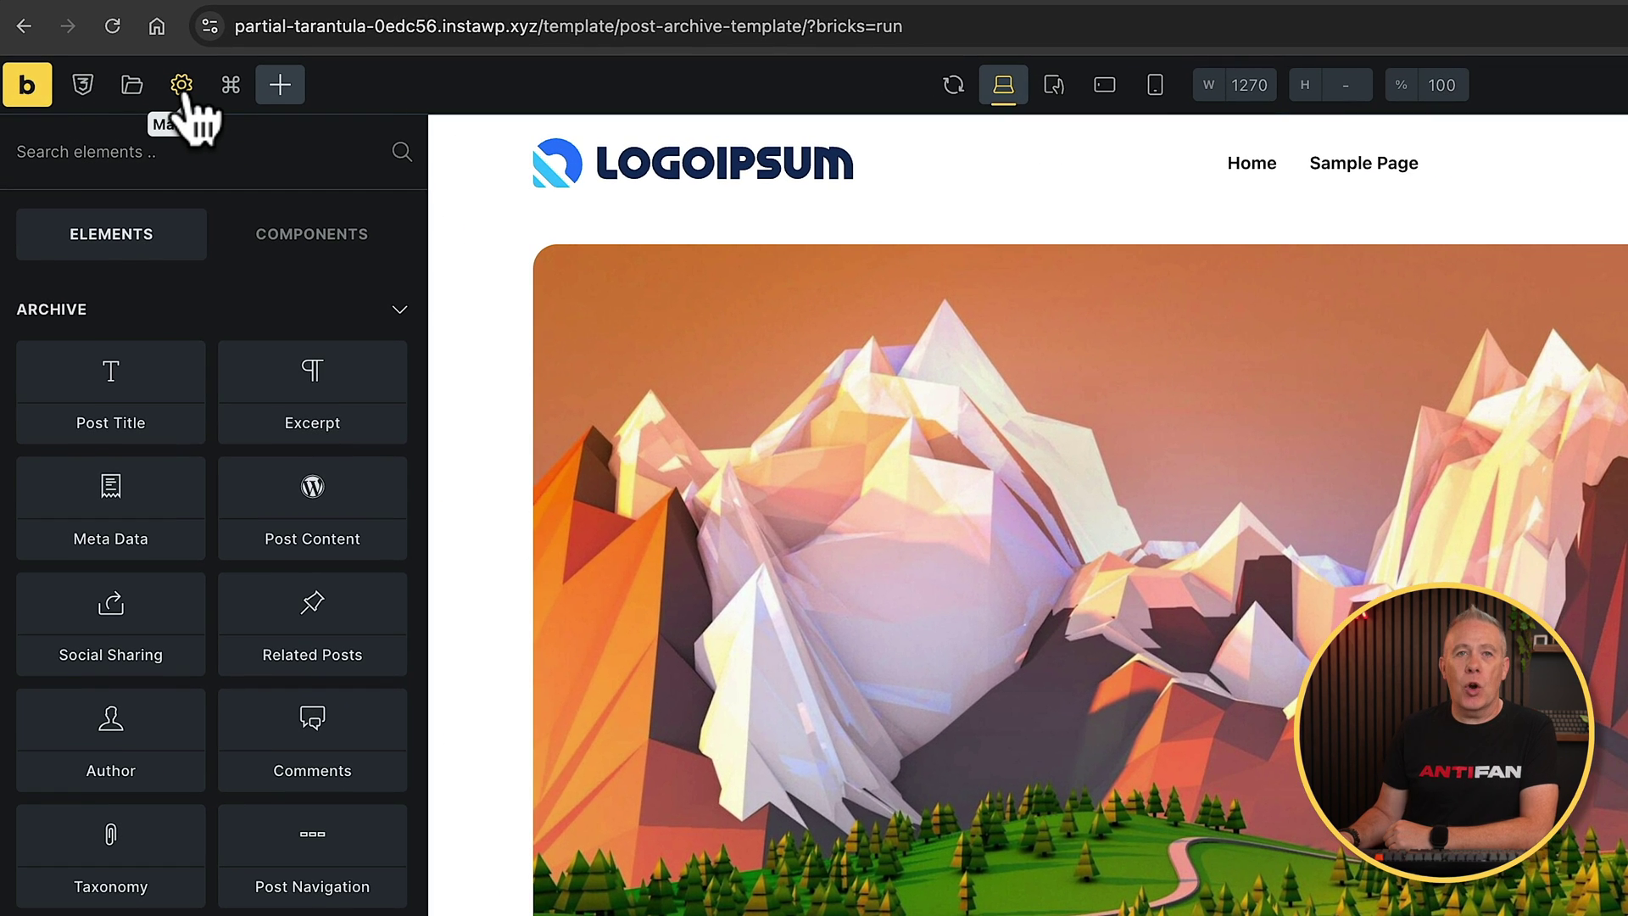
Under Settings > Theme Styles, create and save a new style named 'Test Theme Style'.
click(181, 85)
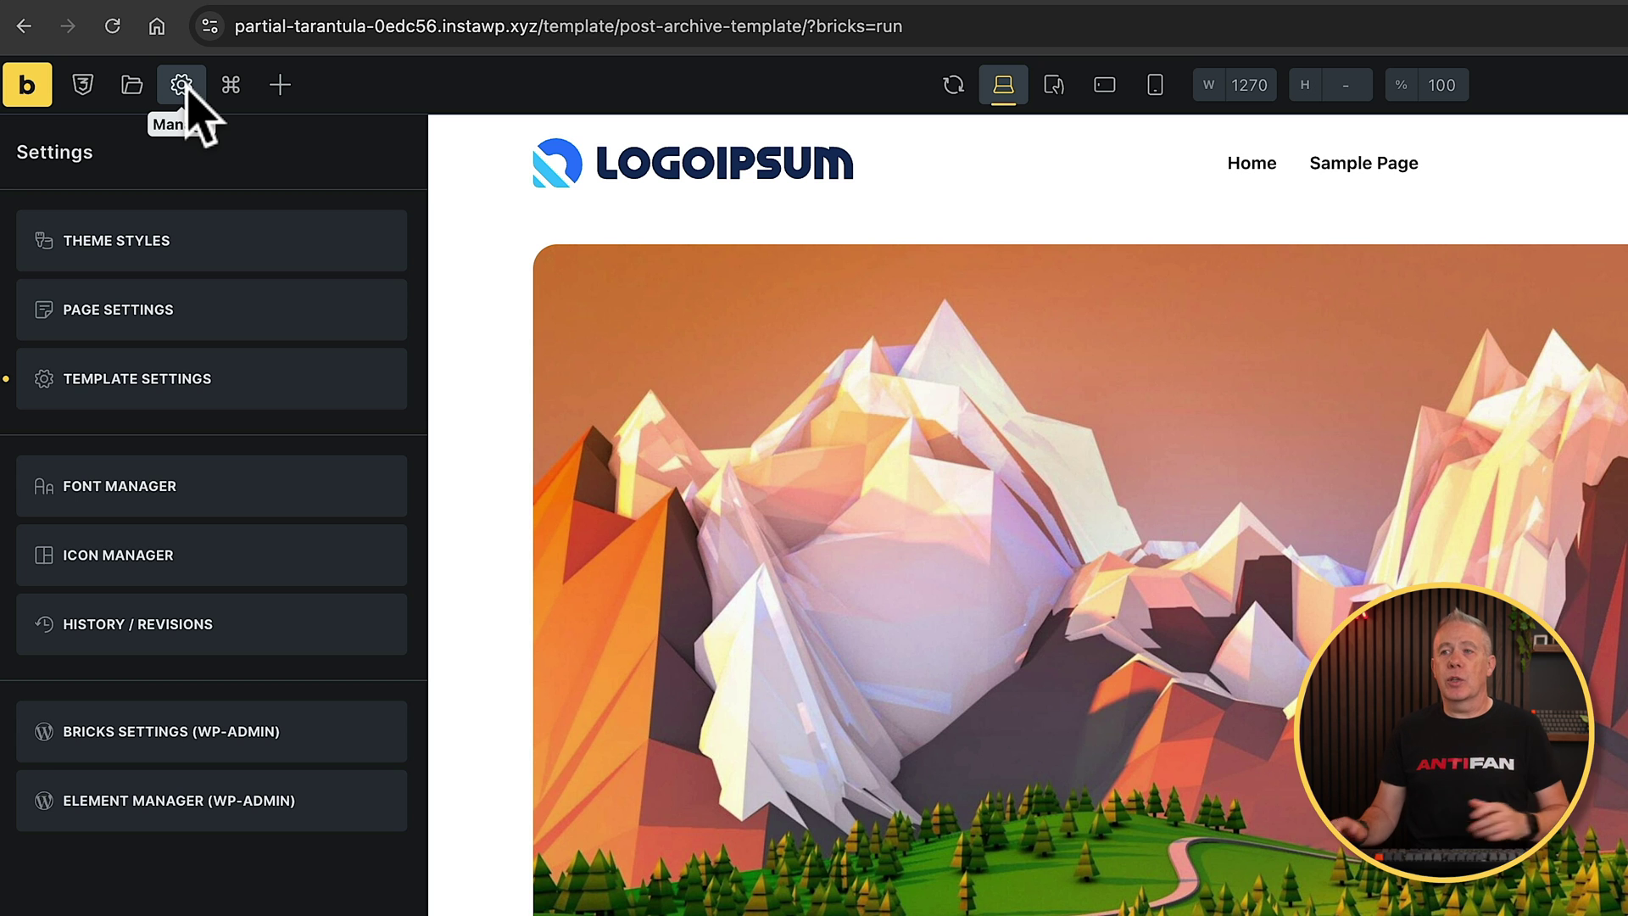
click(193, 241)
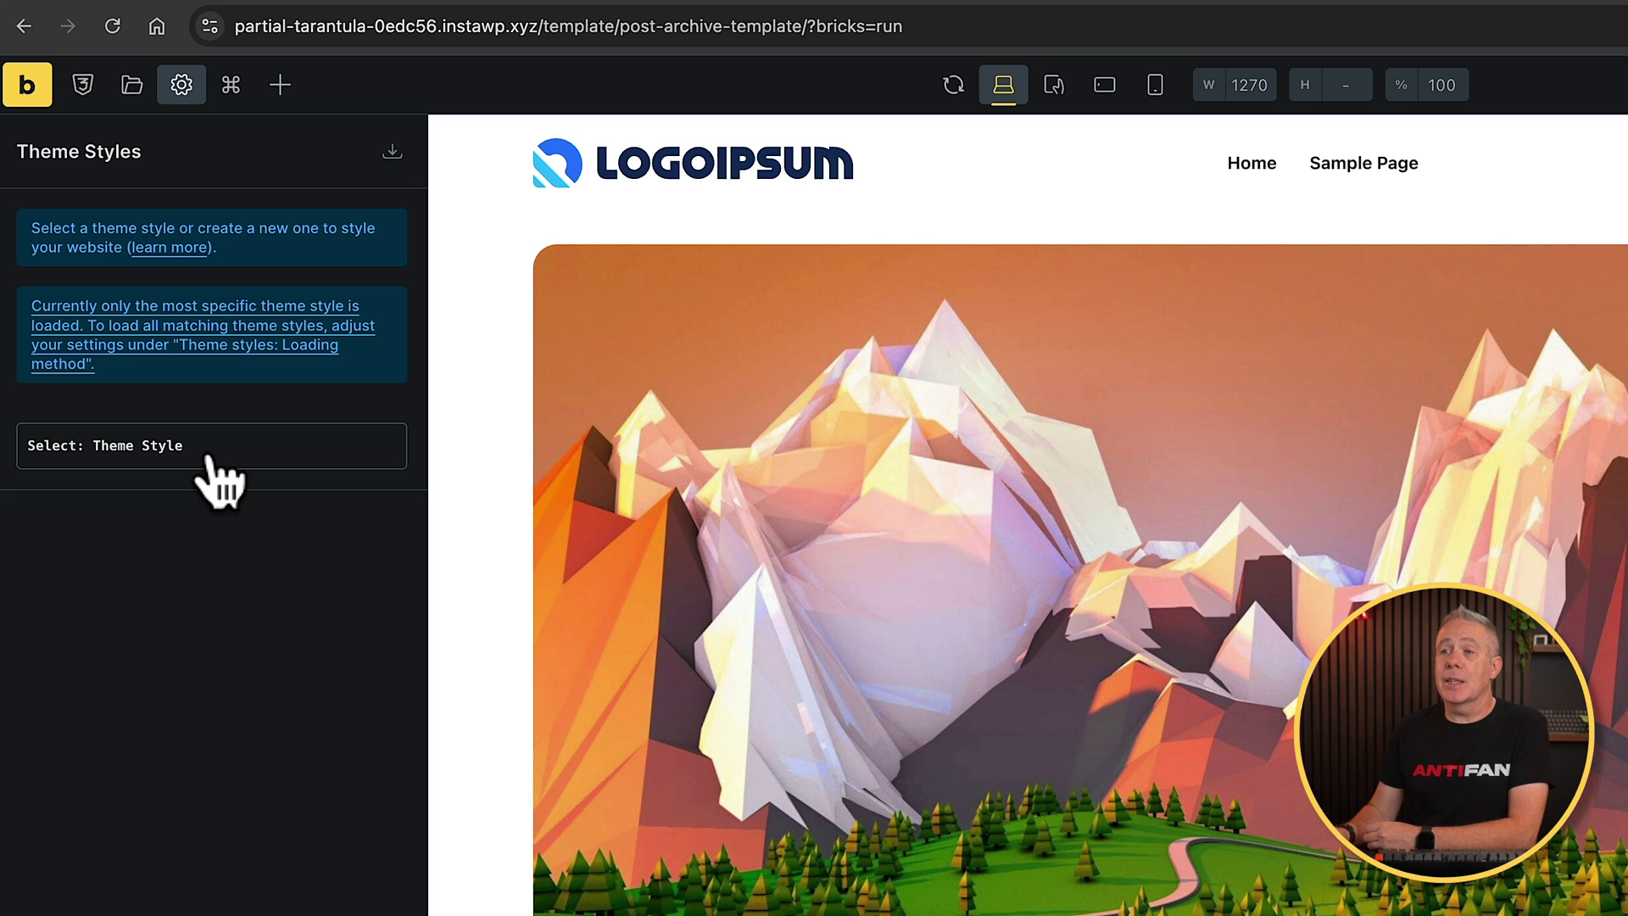
click(219, 475)
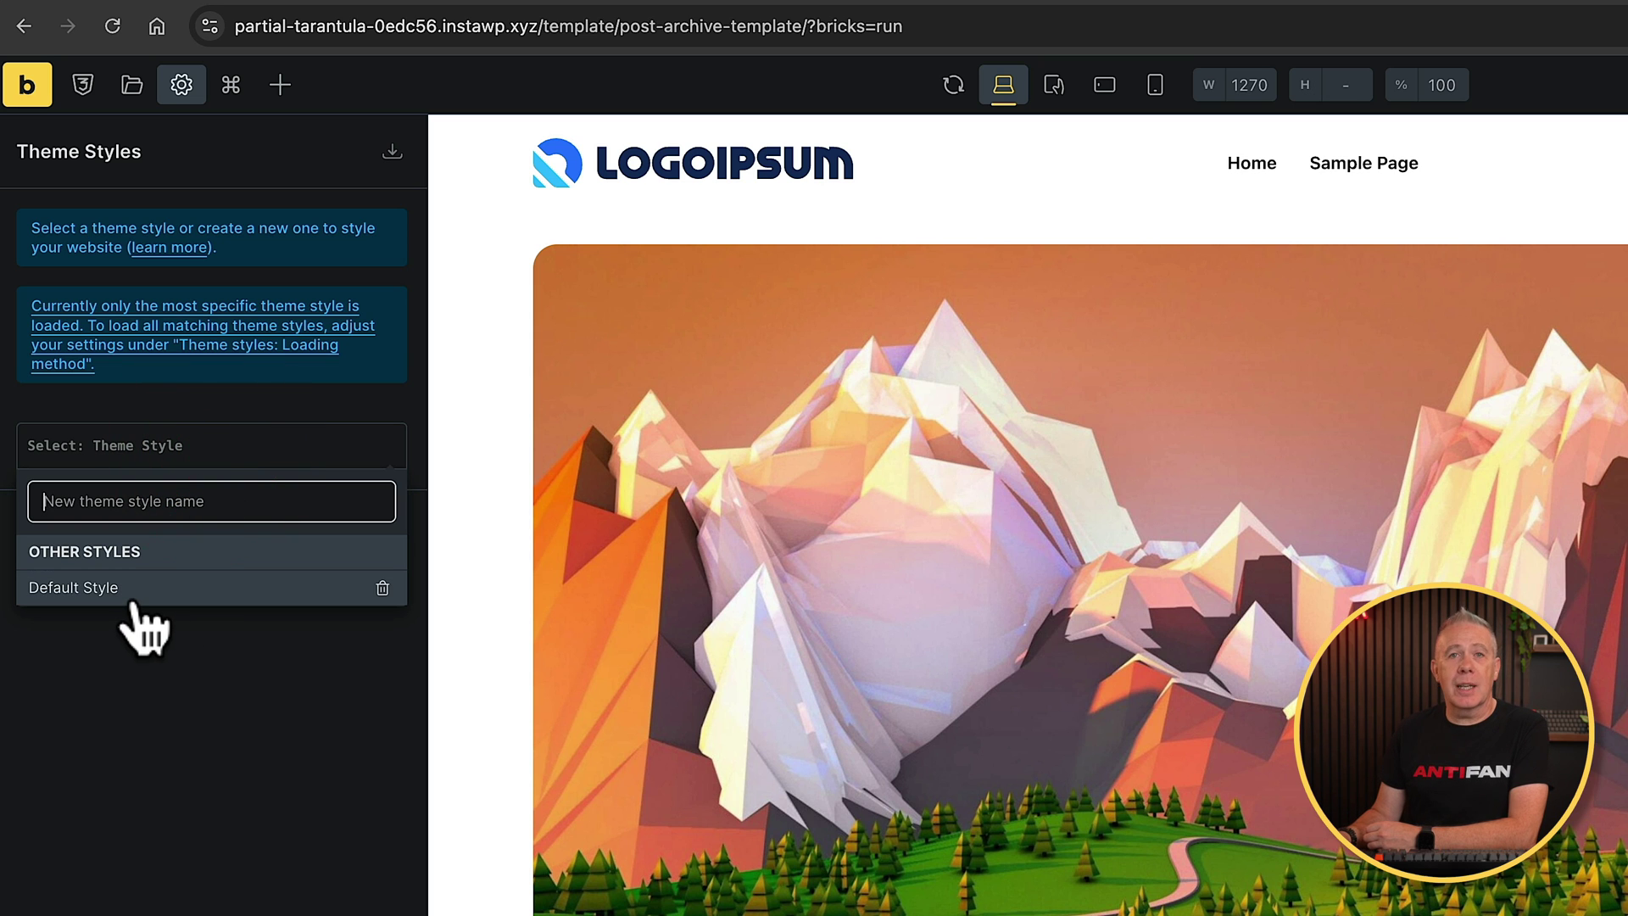
click(178, 505)
text(Test Theme Style)
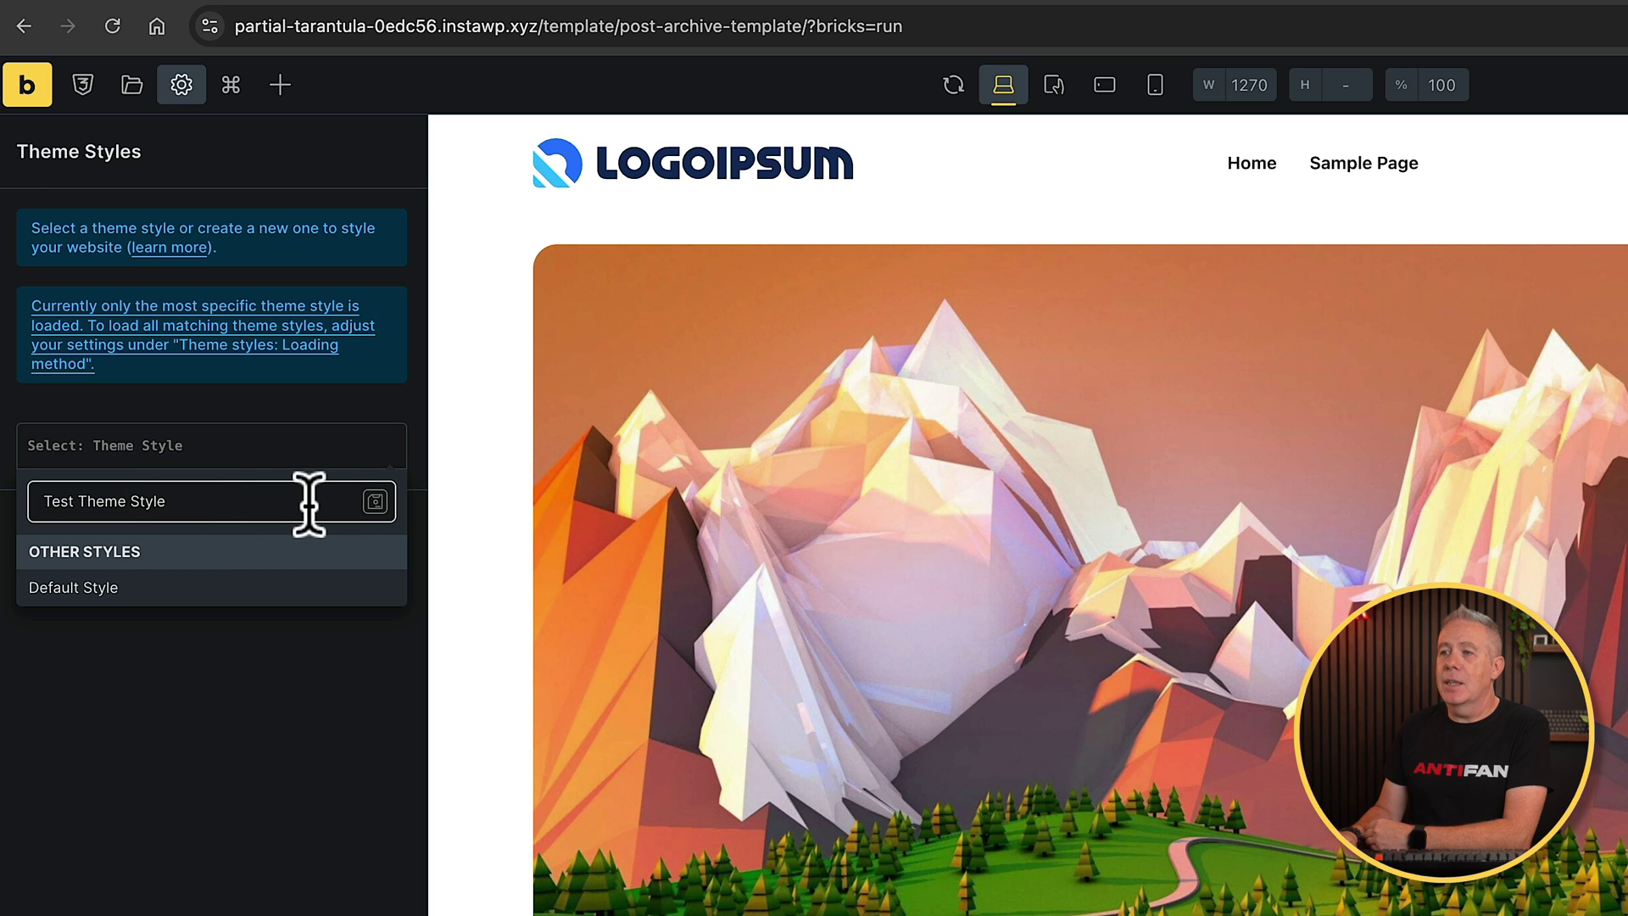
click(375, 502)
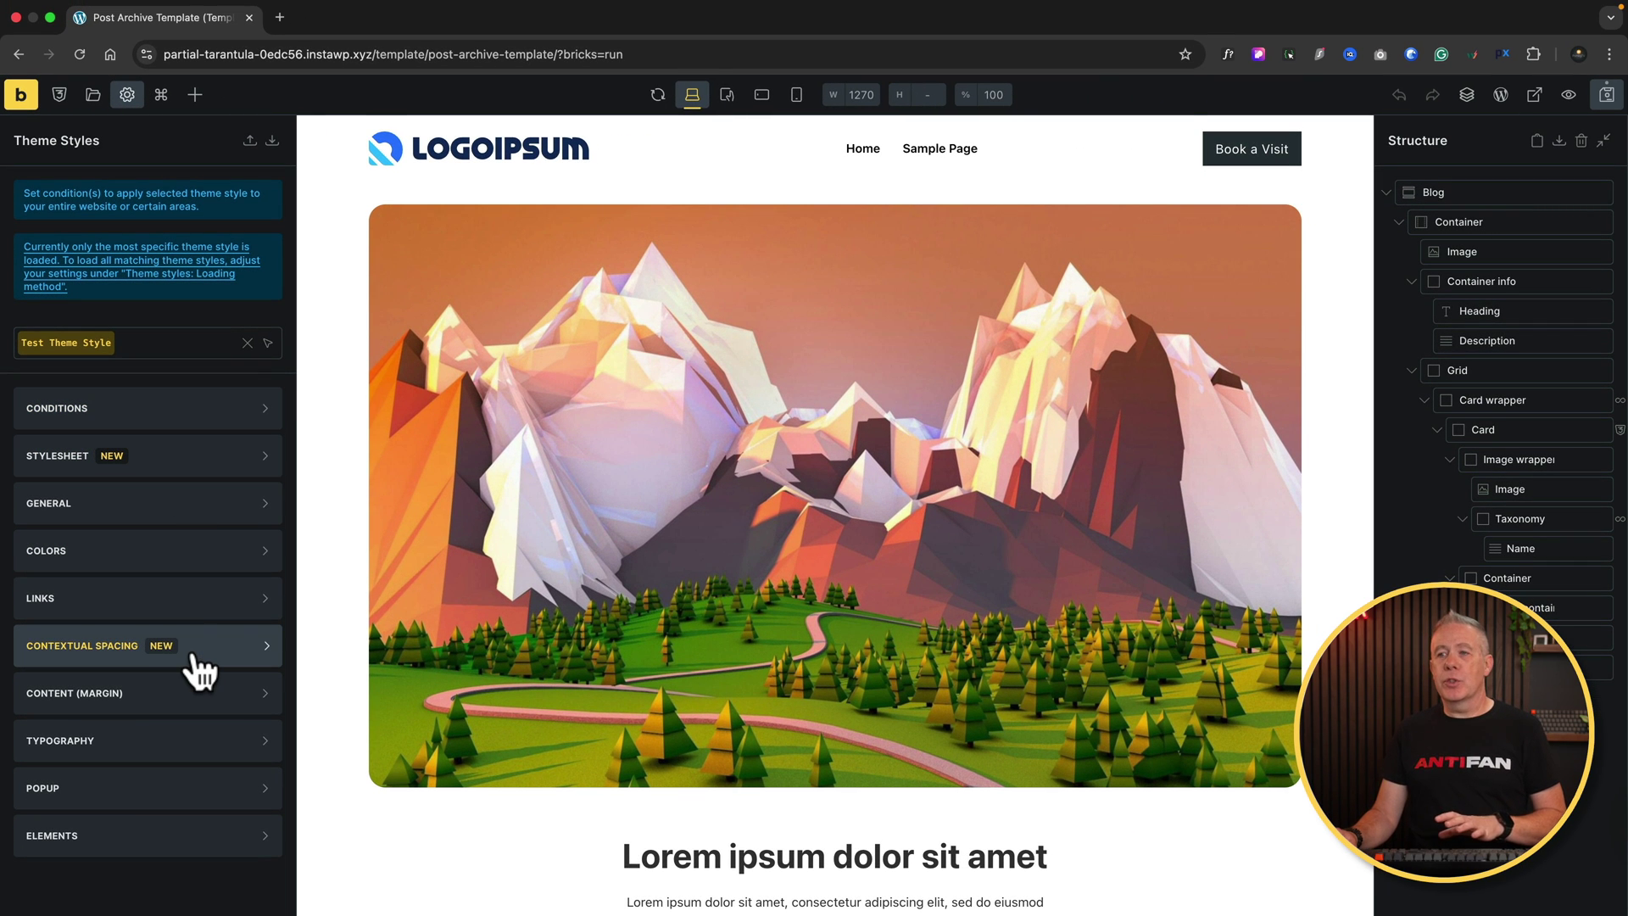
Add an 'Entire website' condition to Test Theme Style.
click(217, 437)
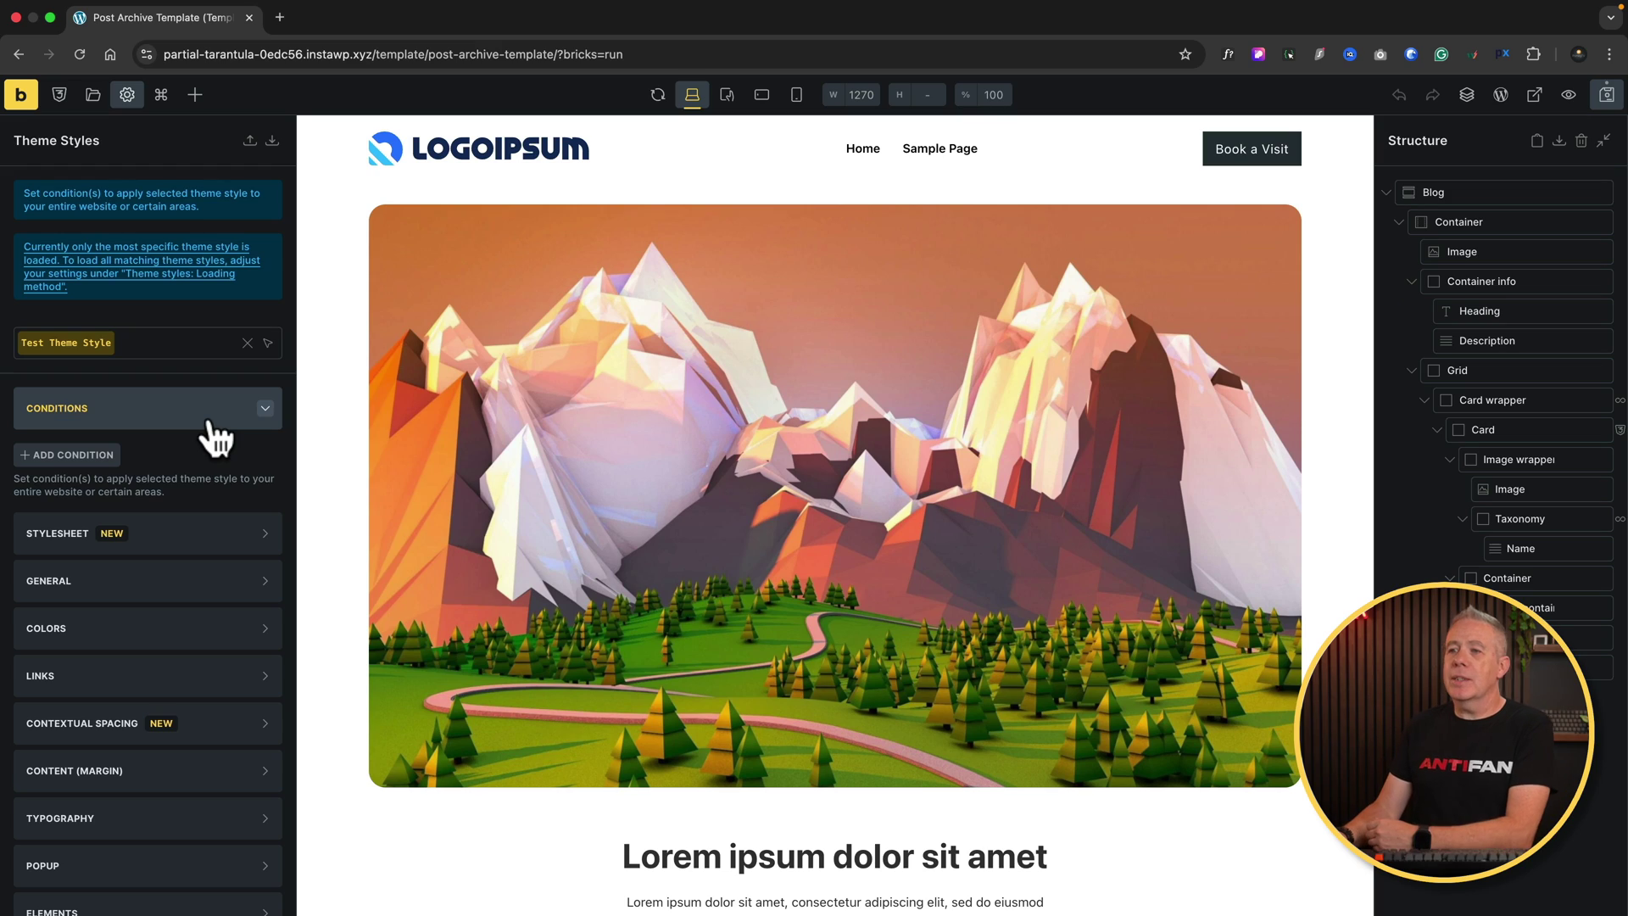
click(97, 458)
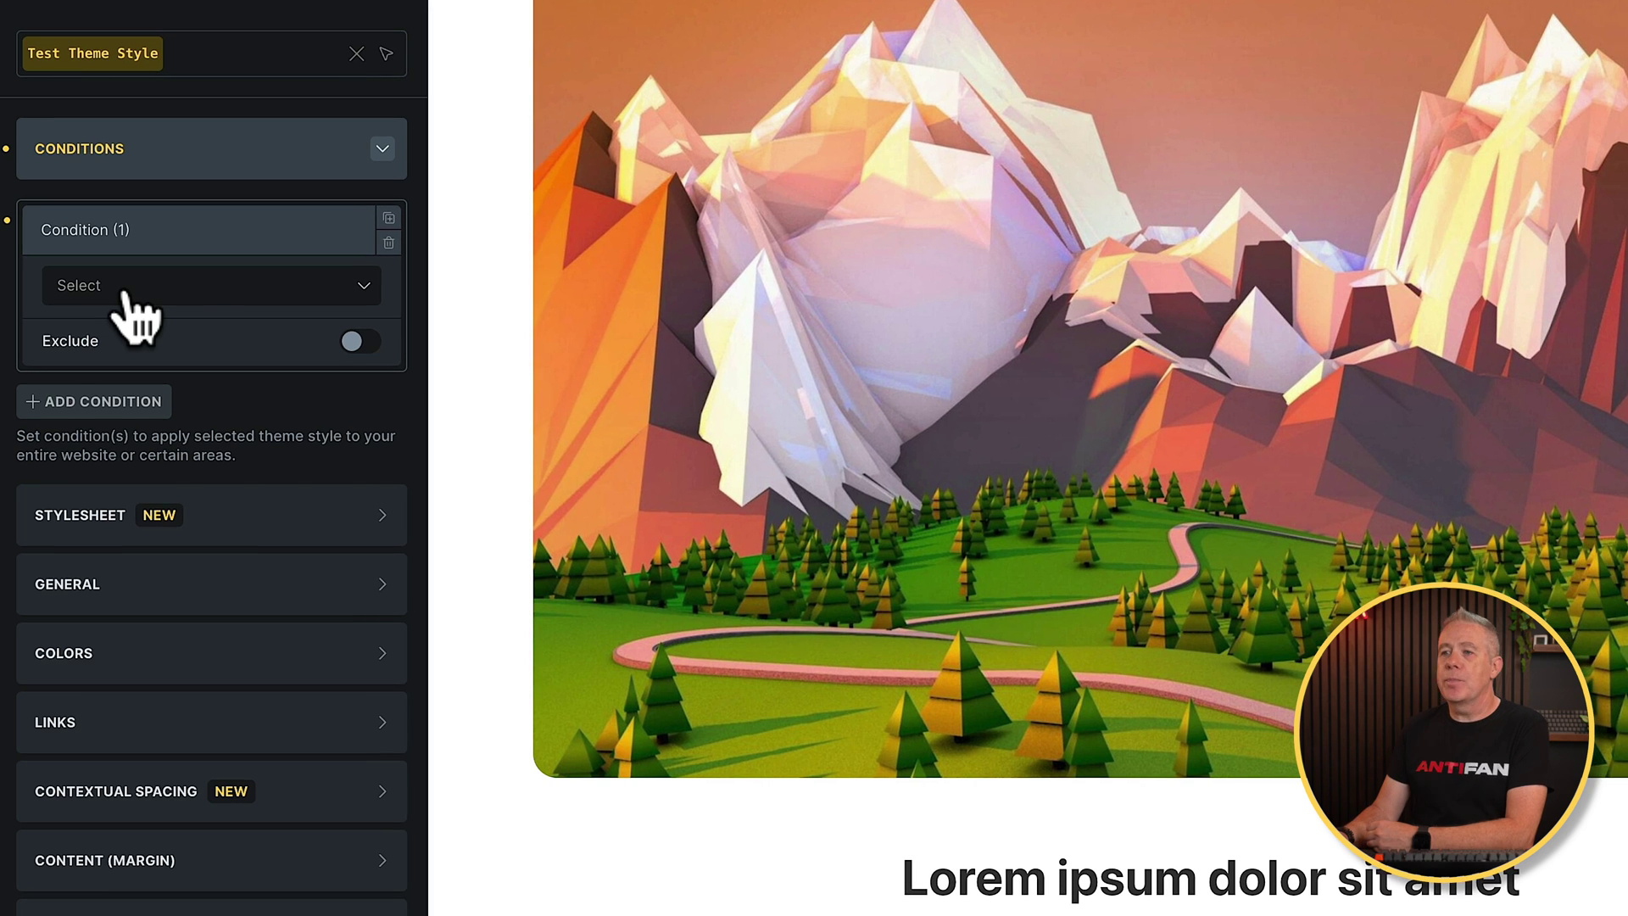
click(197, 289)
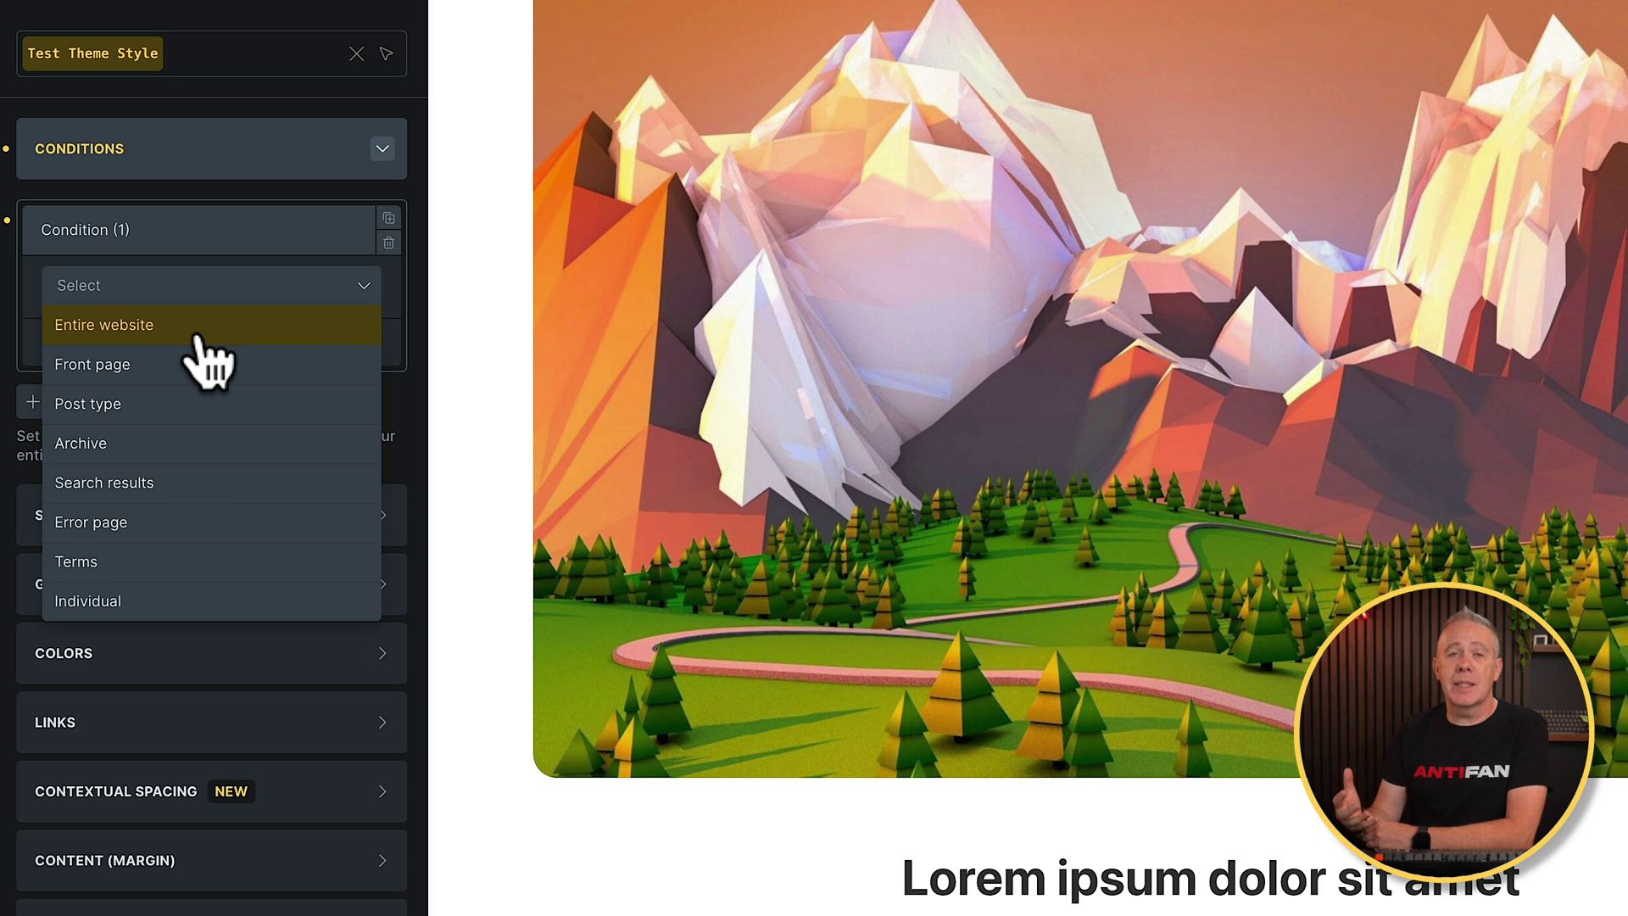
click(198, 336)
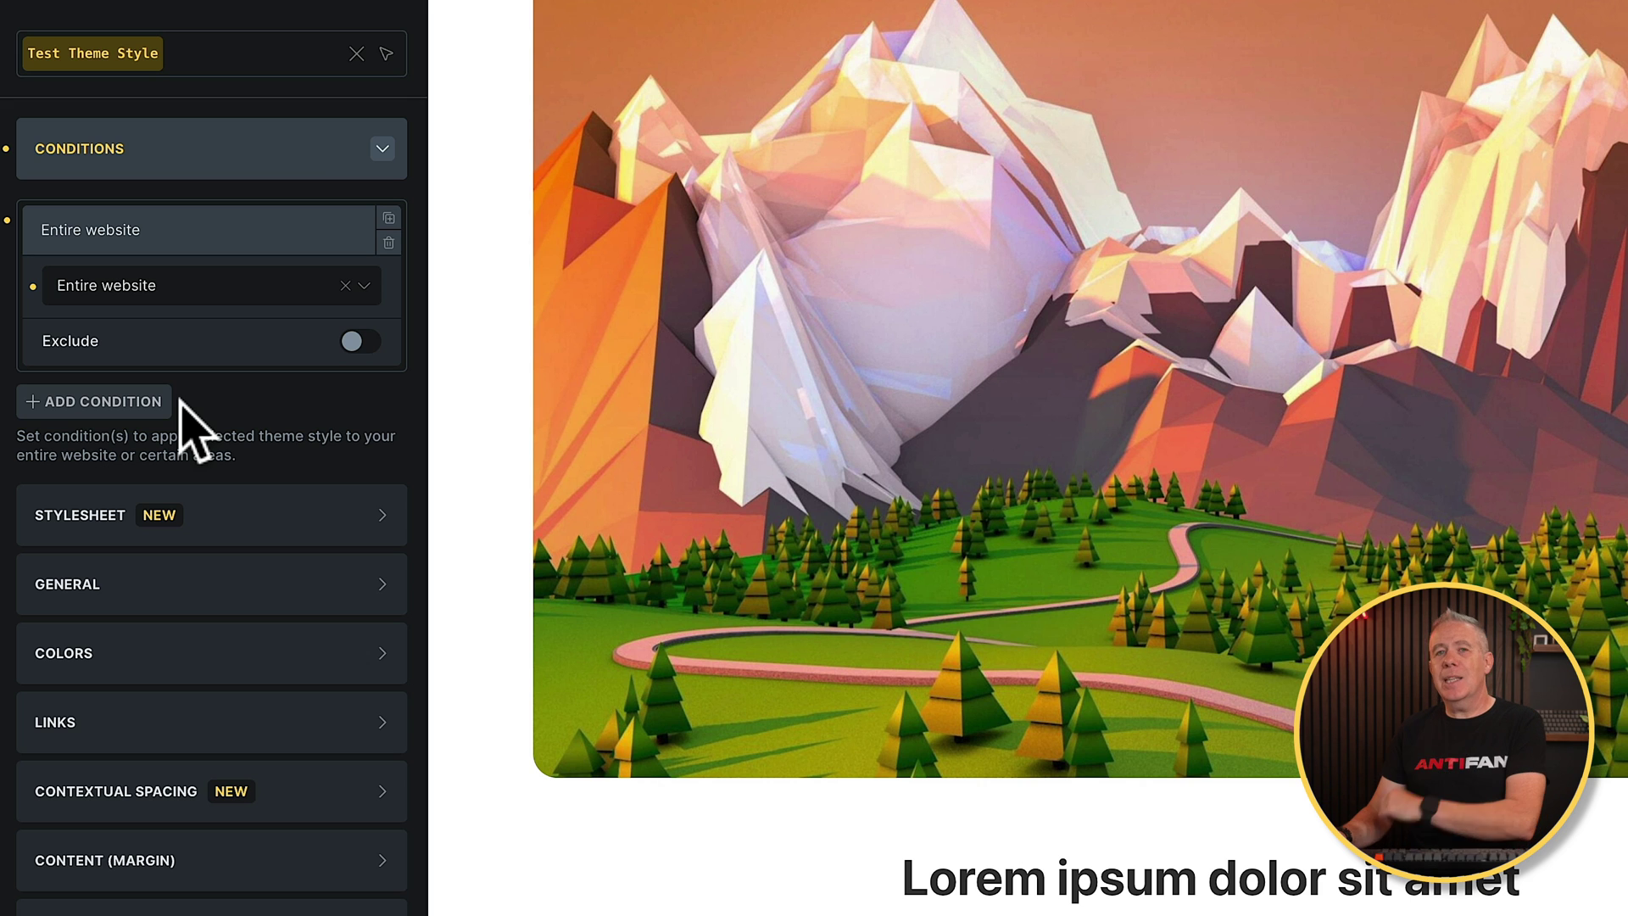
click(379, 152)
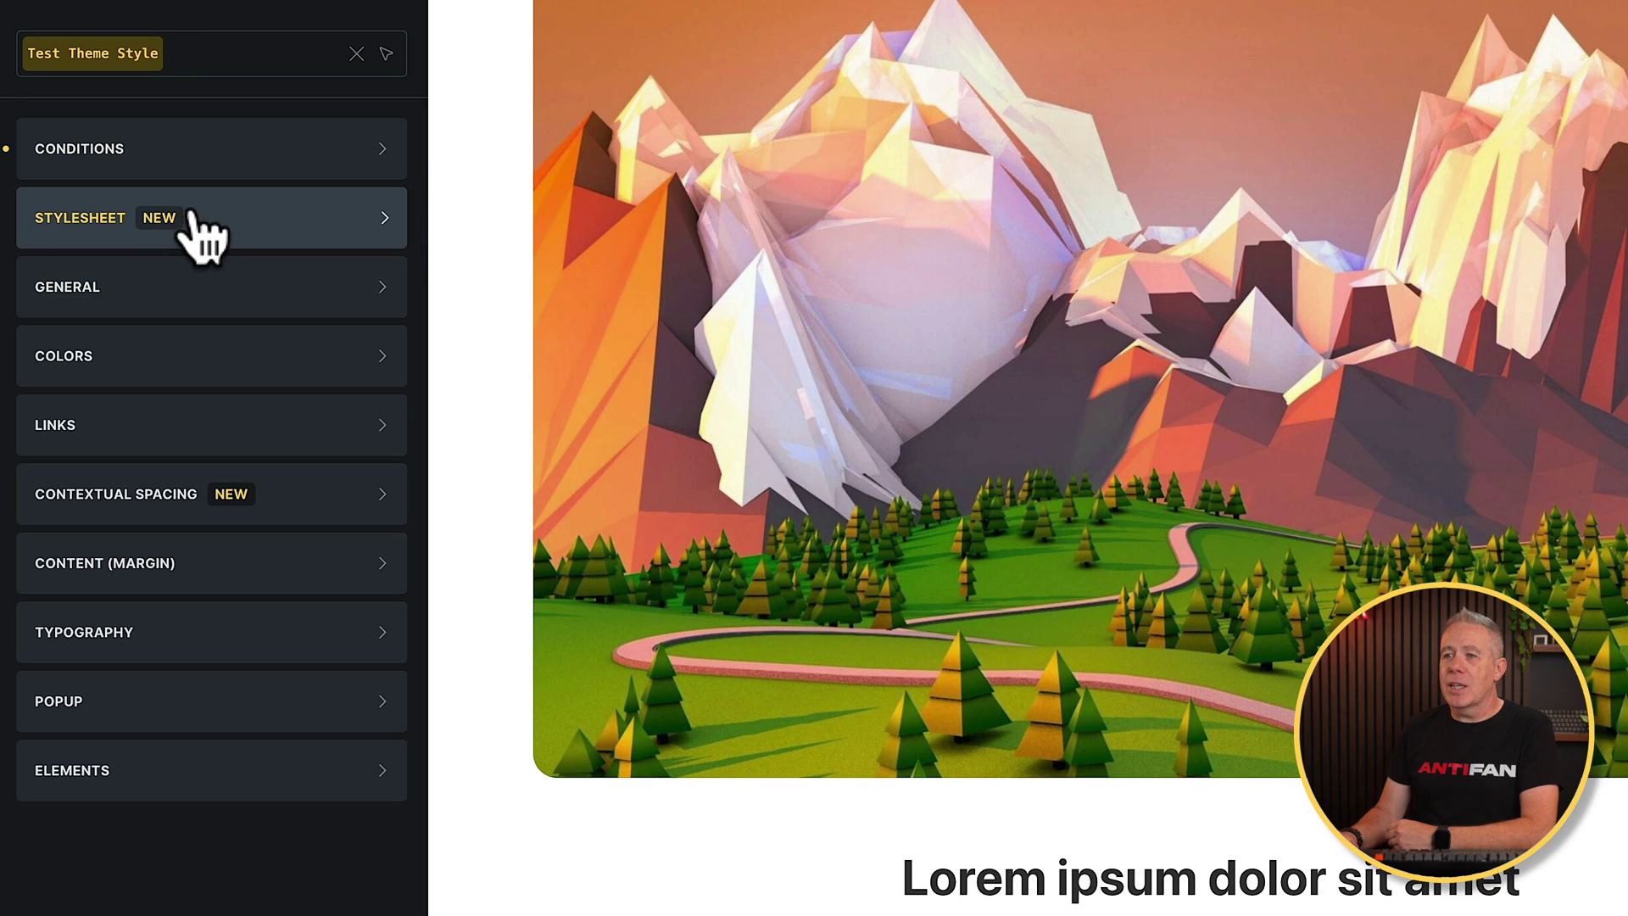
click(316, 286)
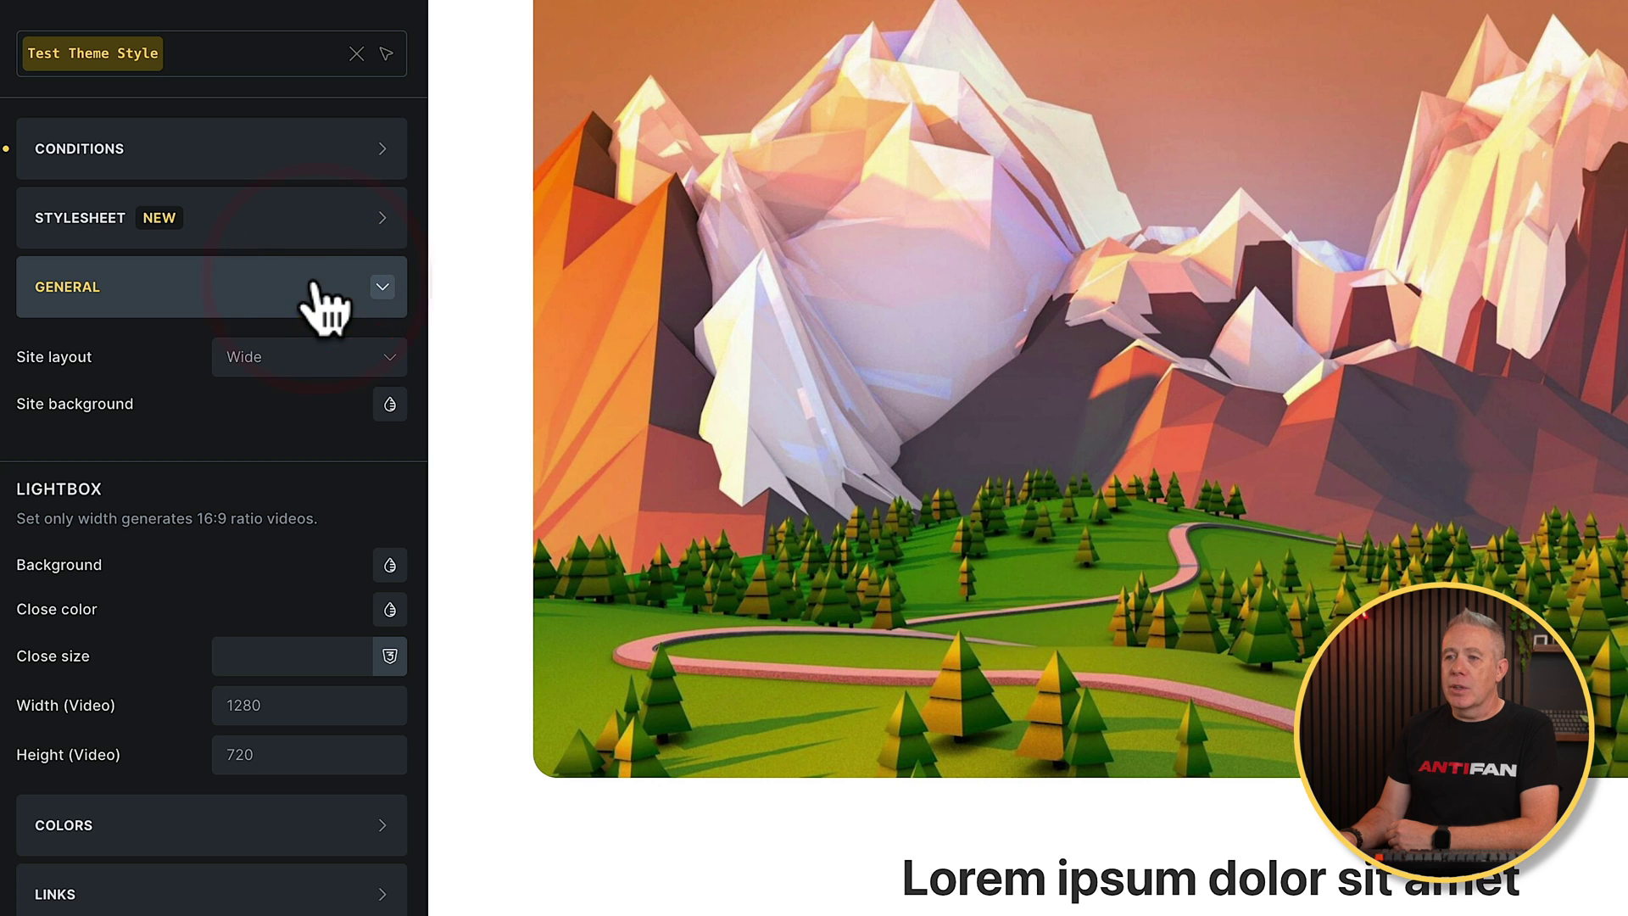
scroll(243, 468, down, 2)
scroll(254, 485, down, 1)
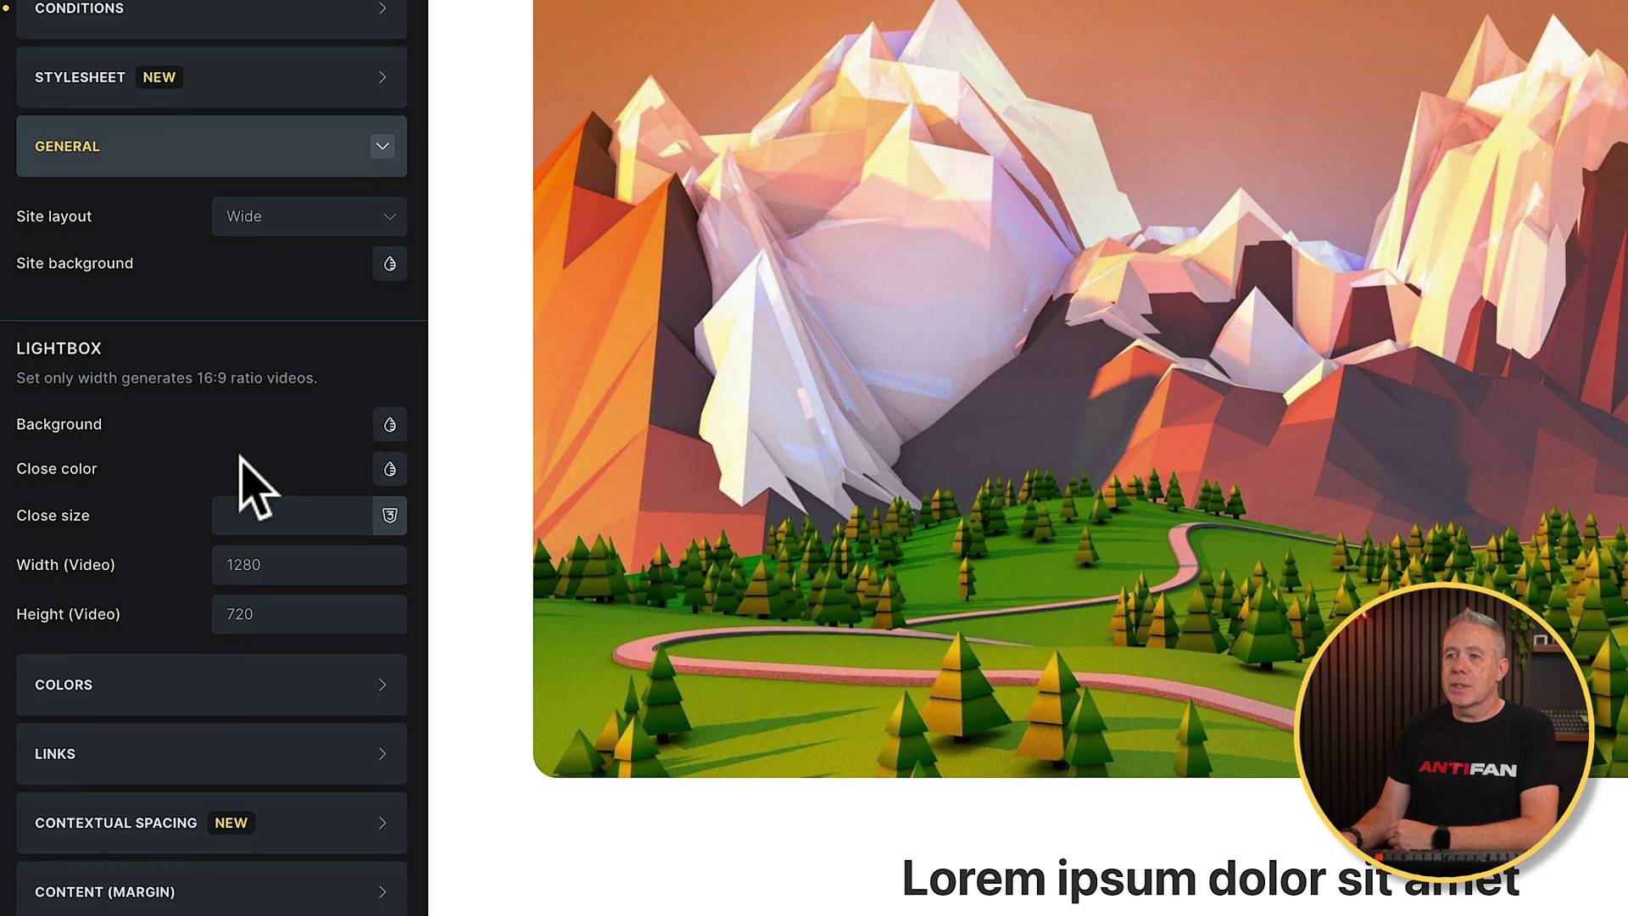
click(334, 174)
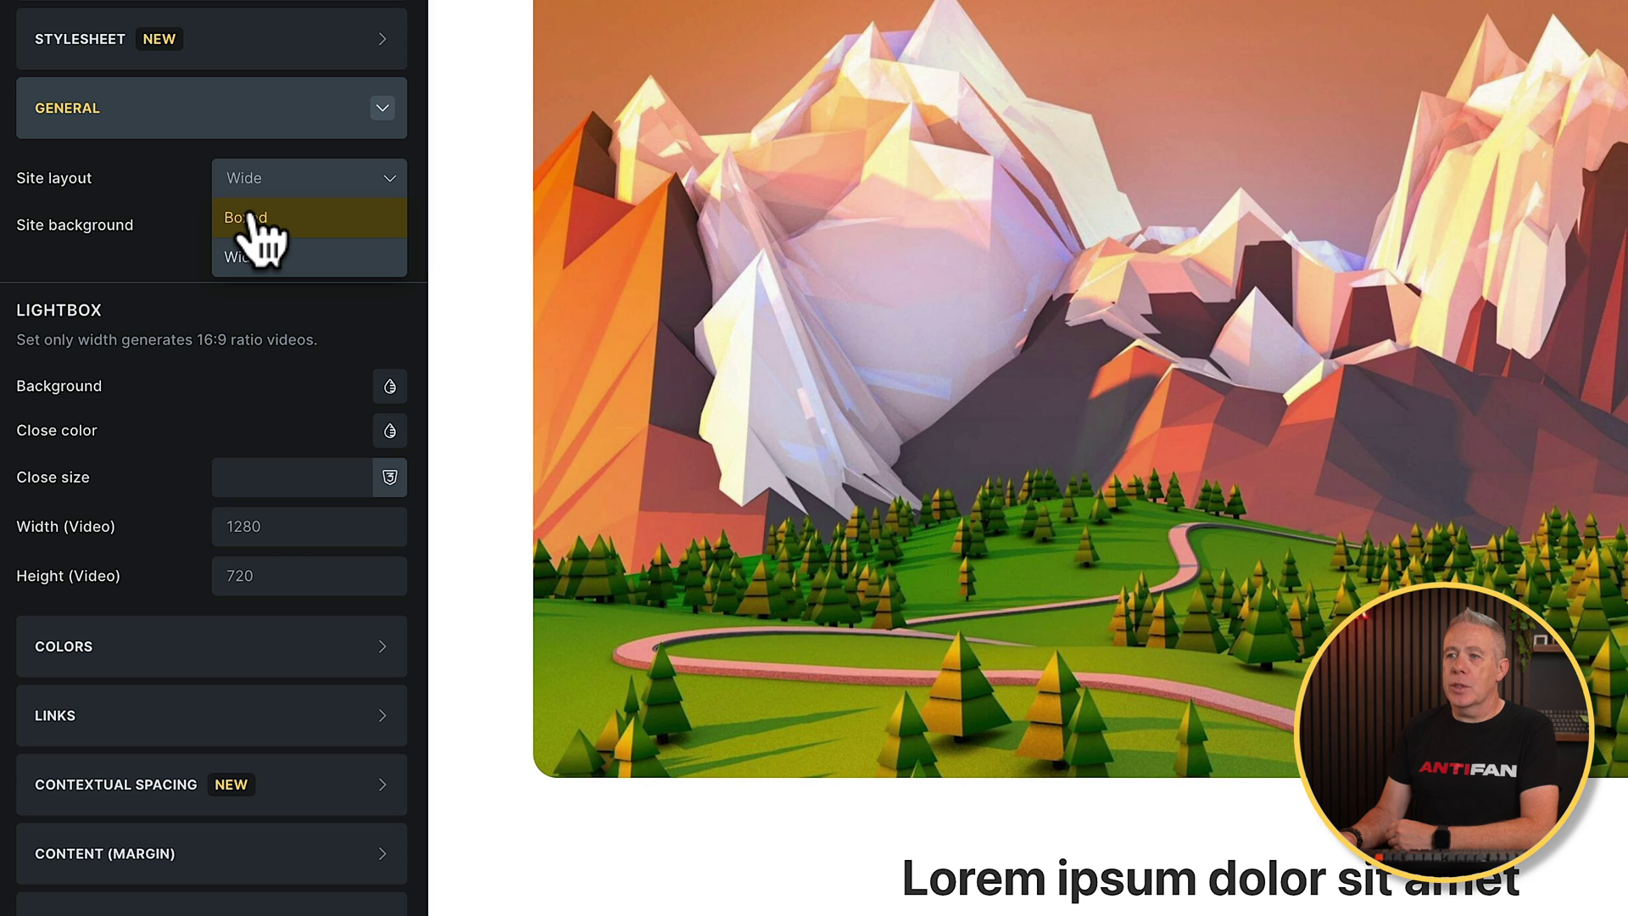
click(123, 217)
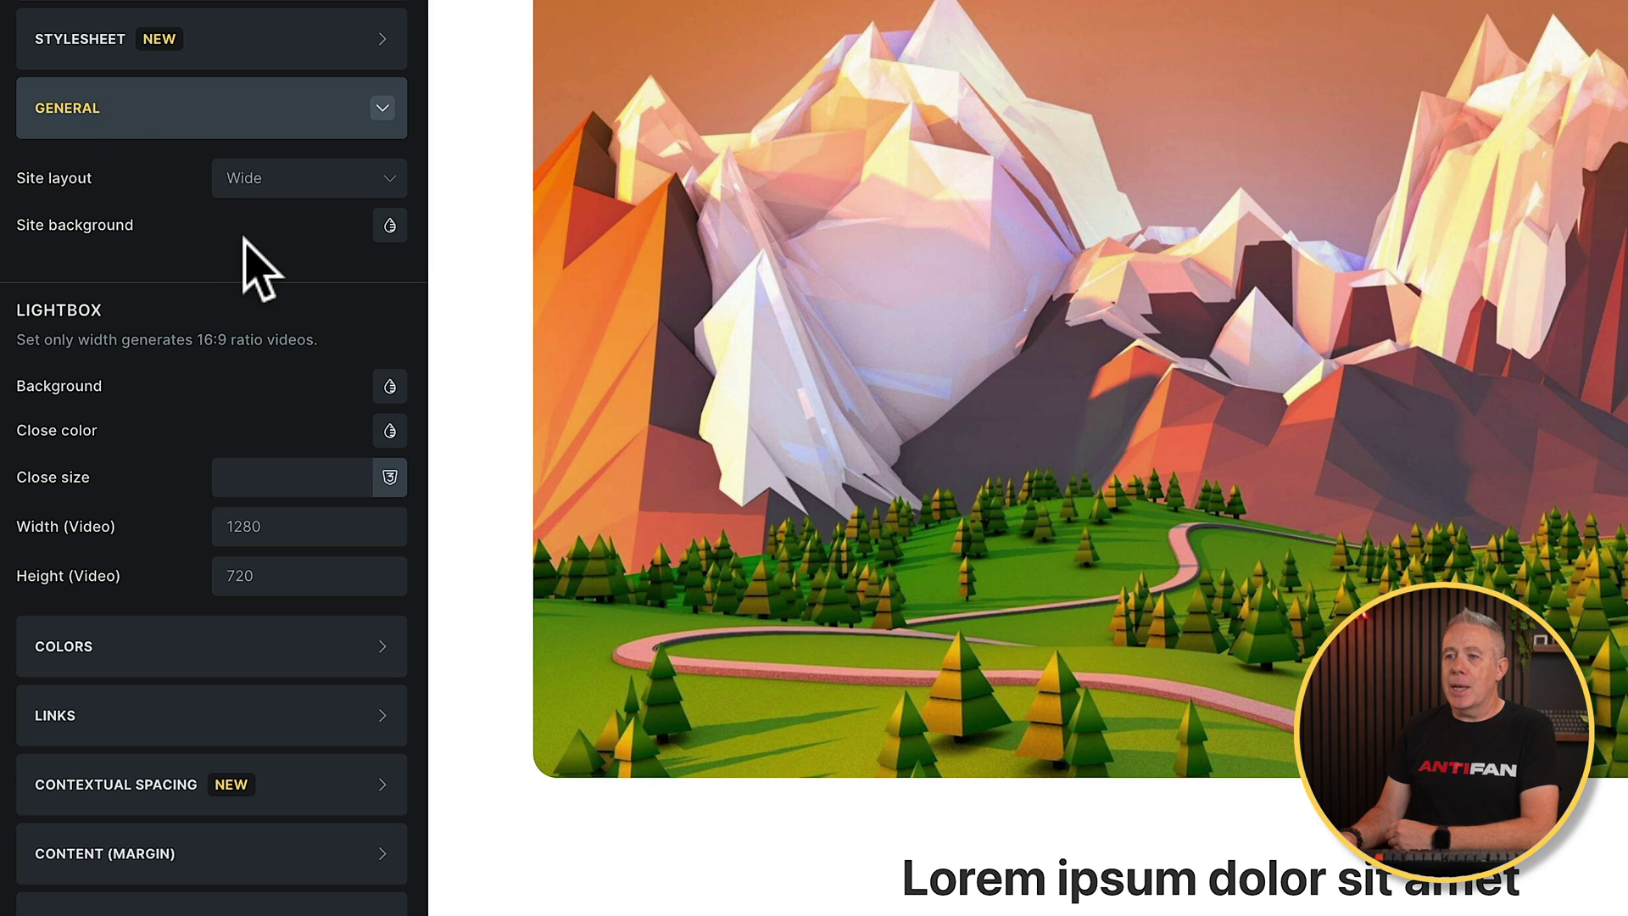
scroll(174, 415, down, 1)
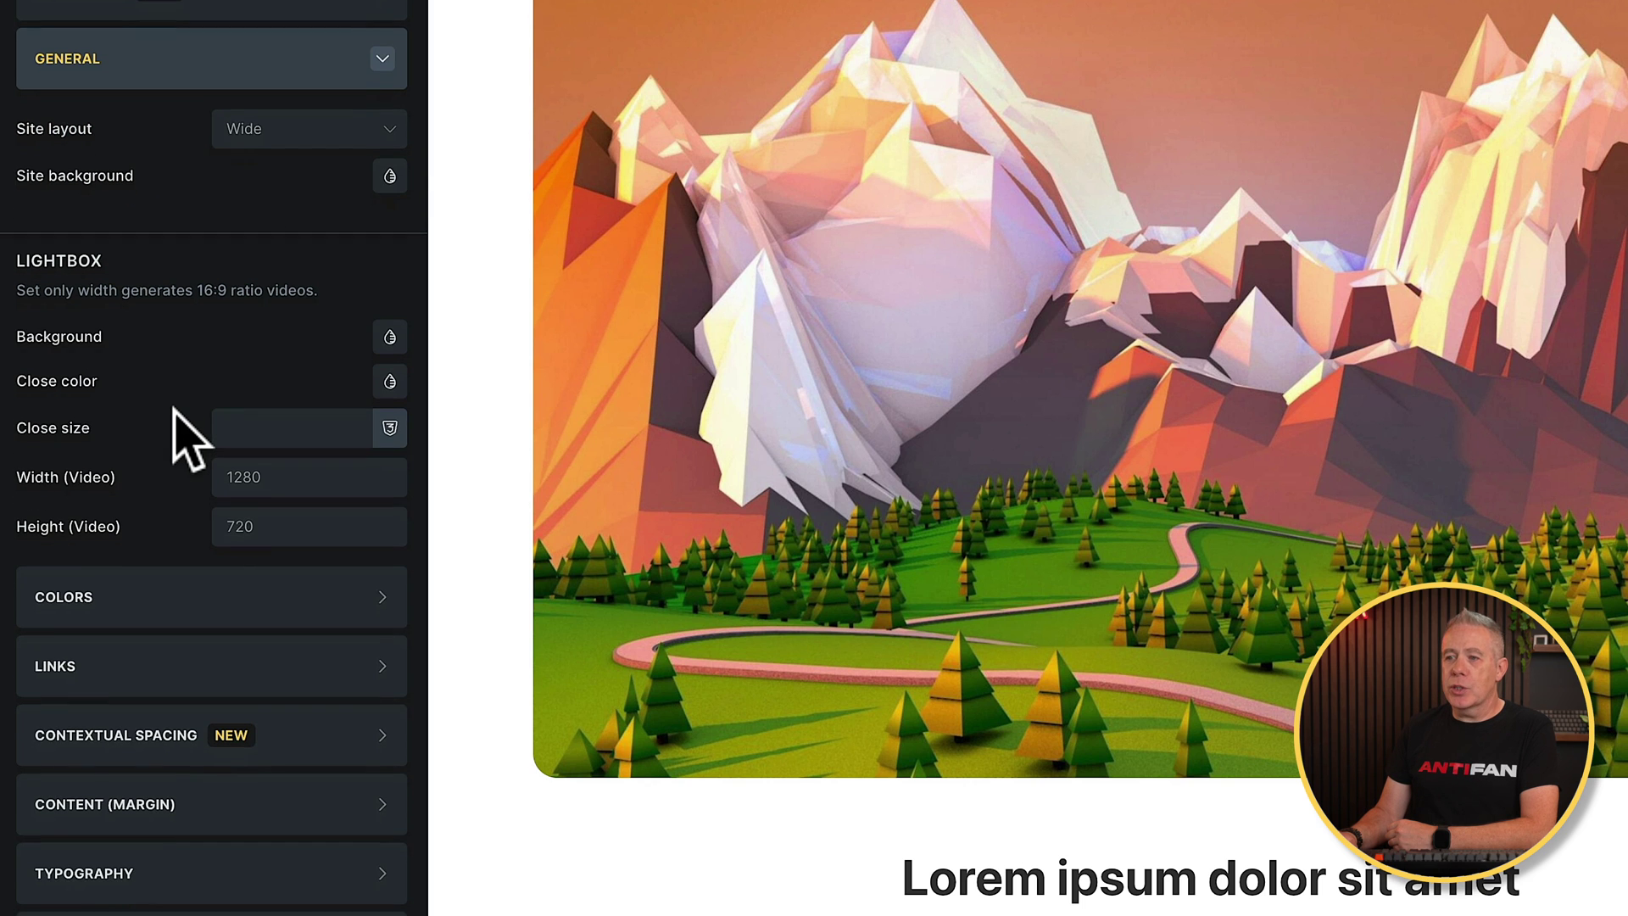
scroll(174, 409, down, 1)
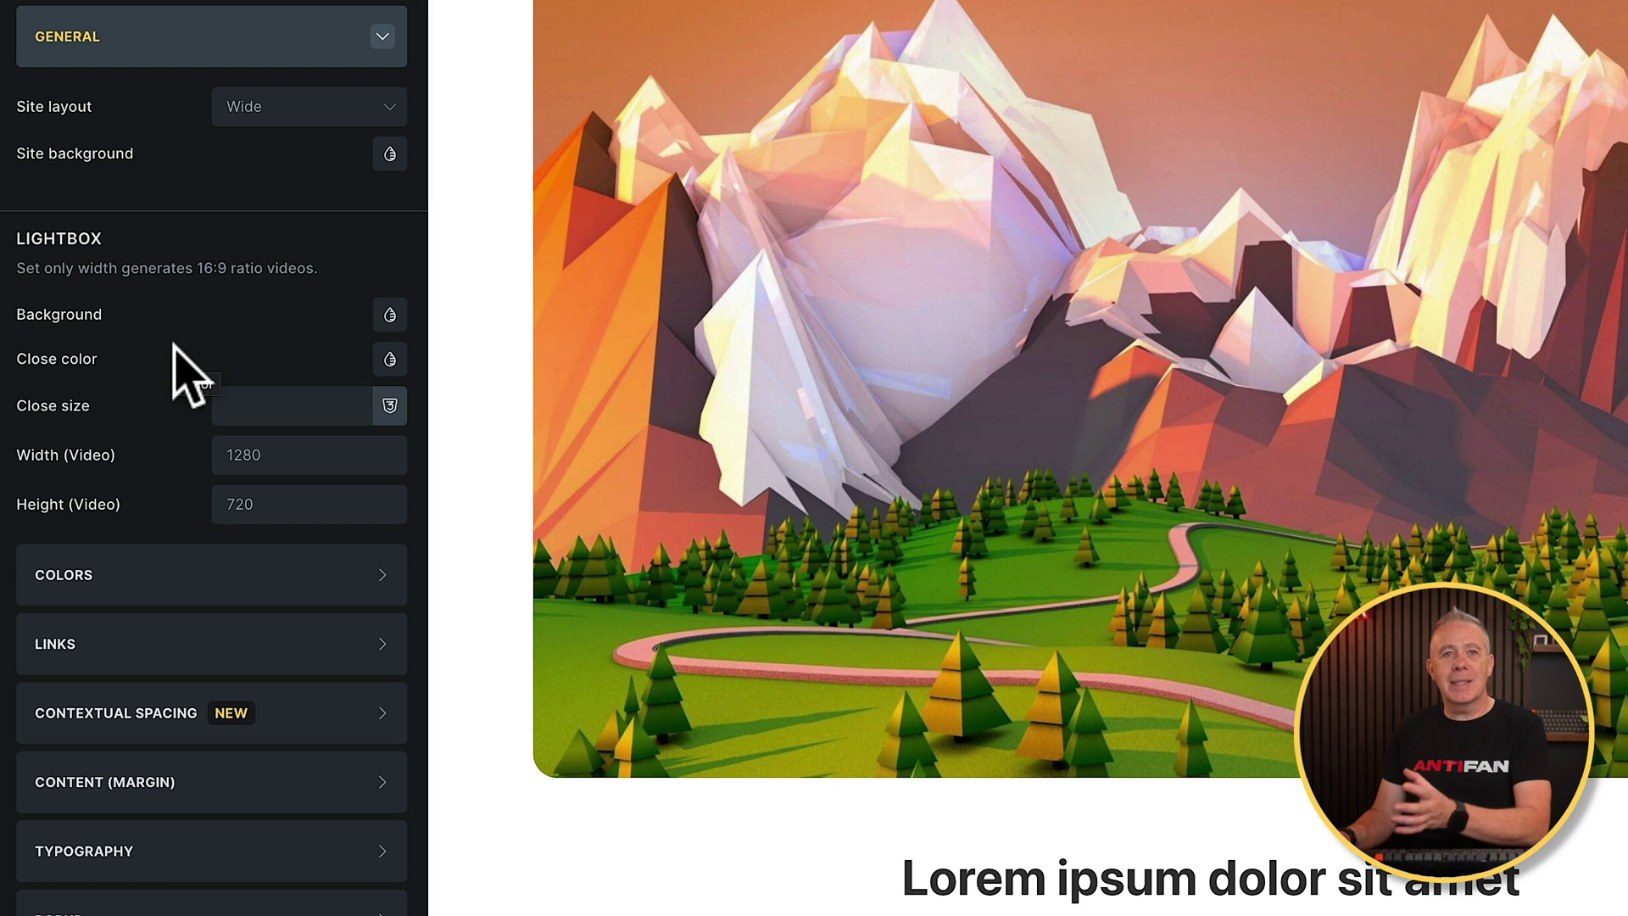
click(383, 40)
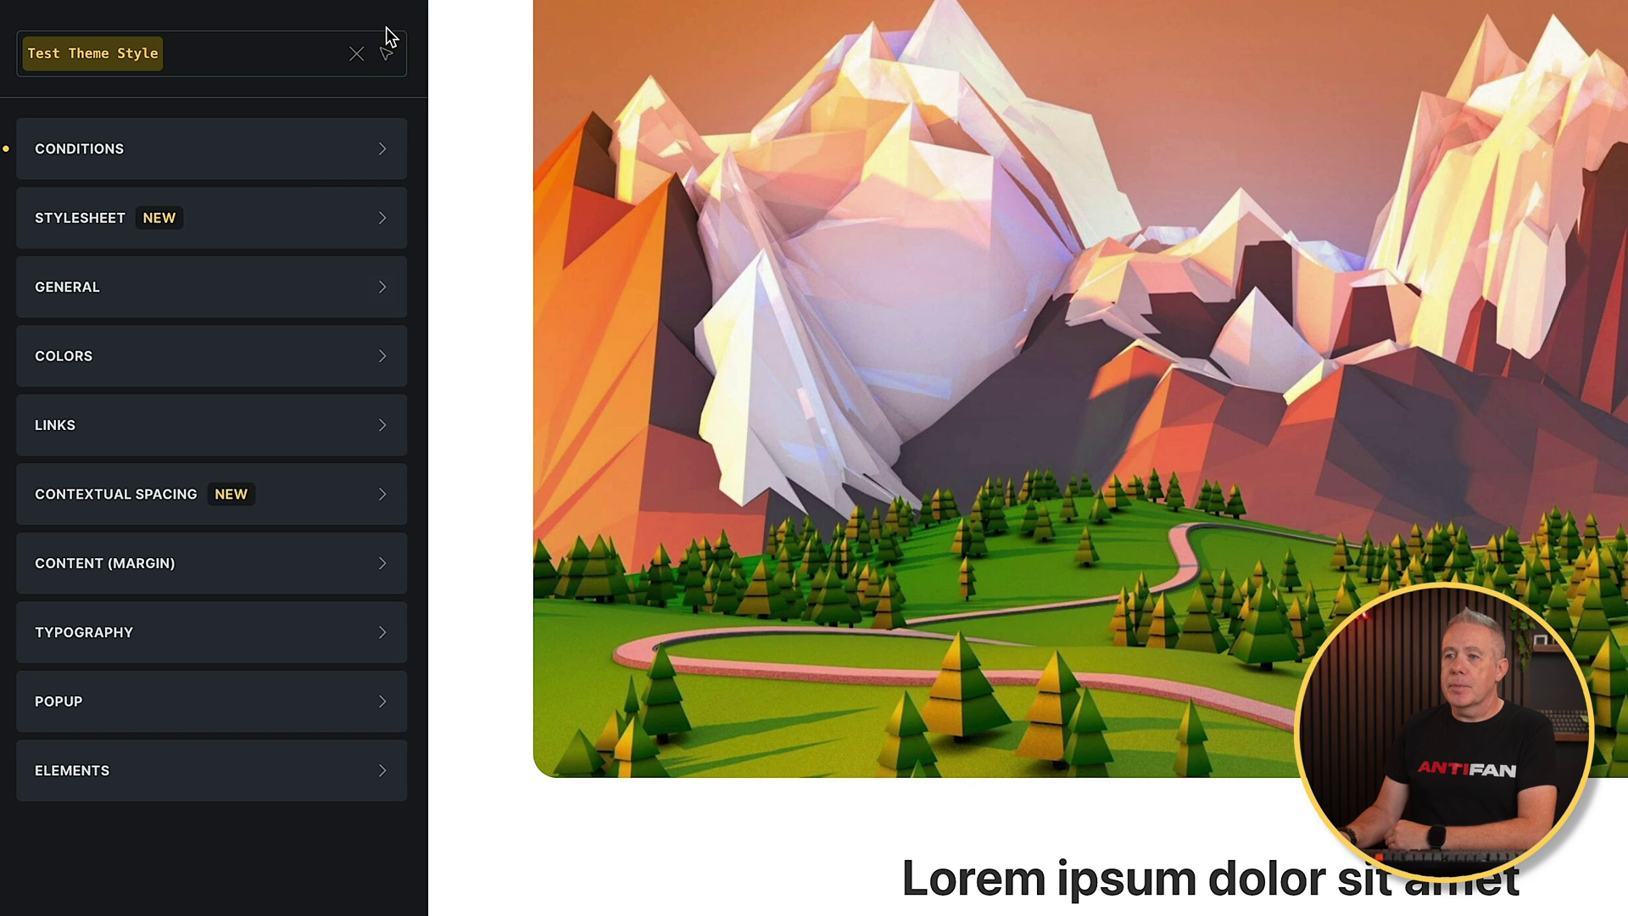
Set the theme style's primary colour to blue and secondary colour to red.
click(381, 356)
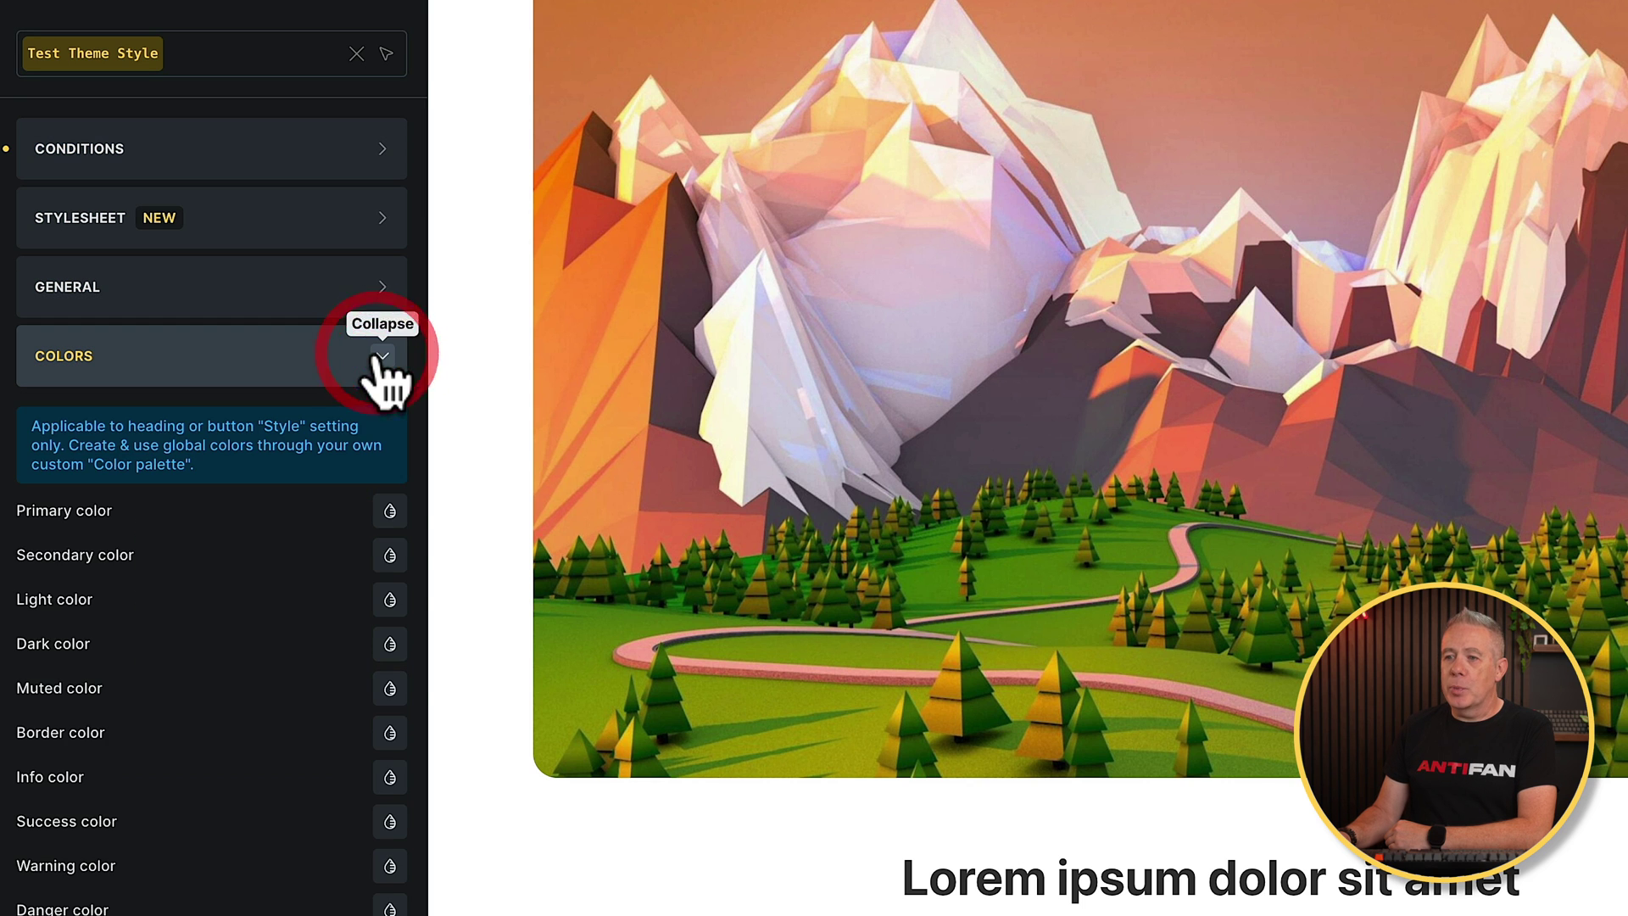
scroll(363, 600, down, 3)
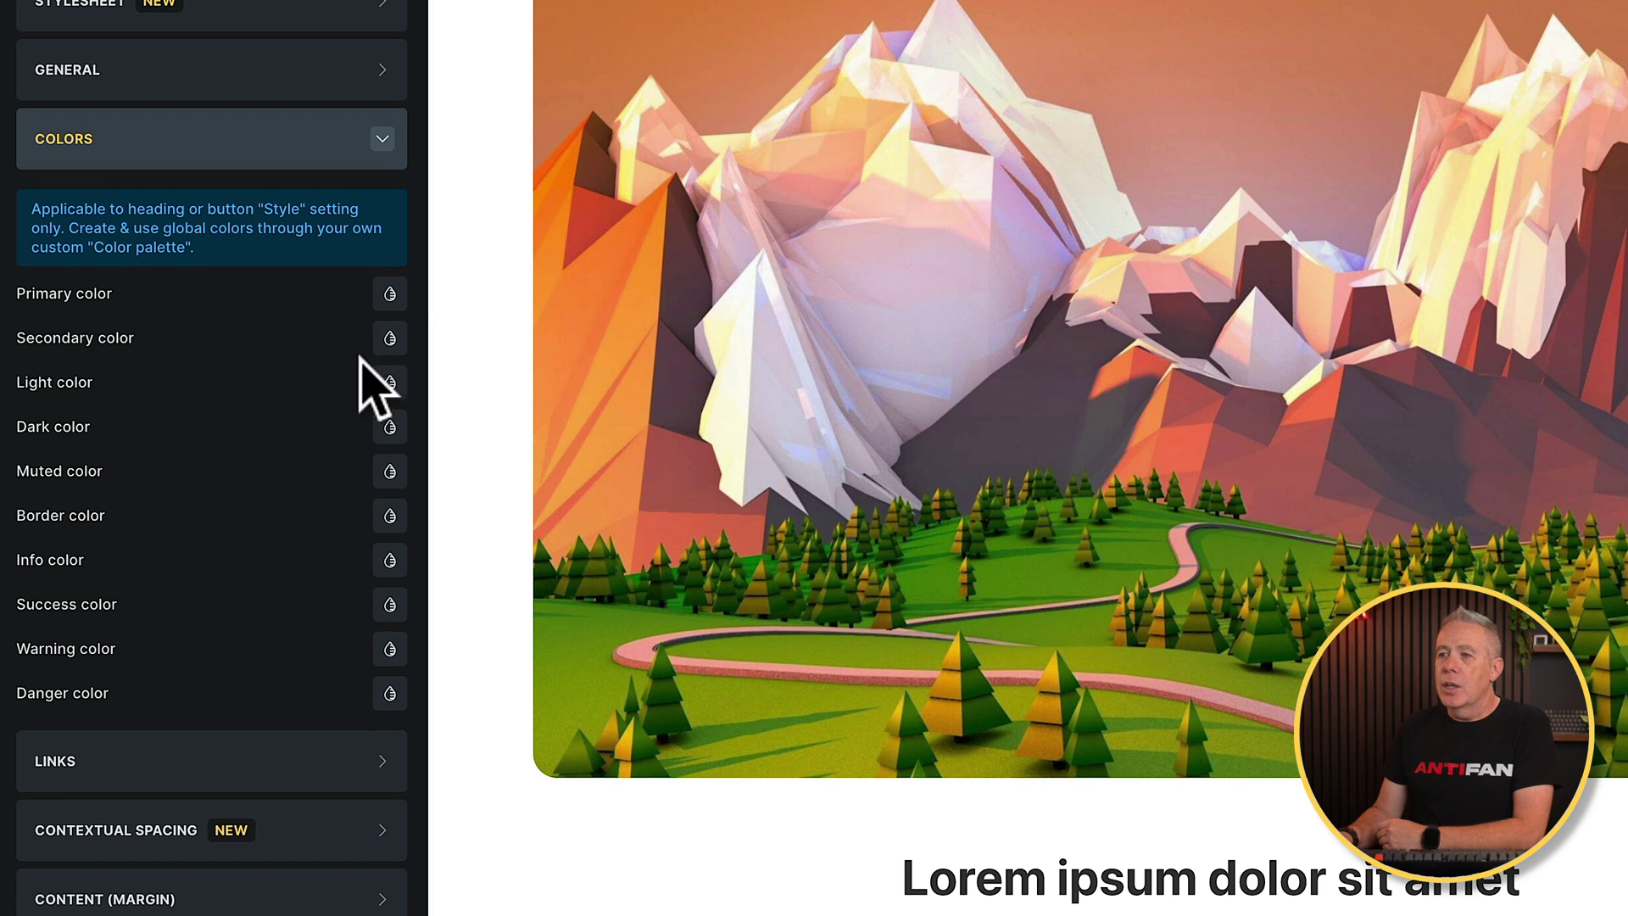
click(389, 294)
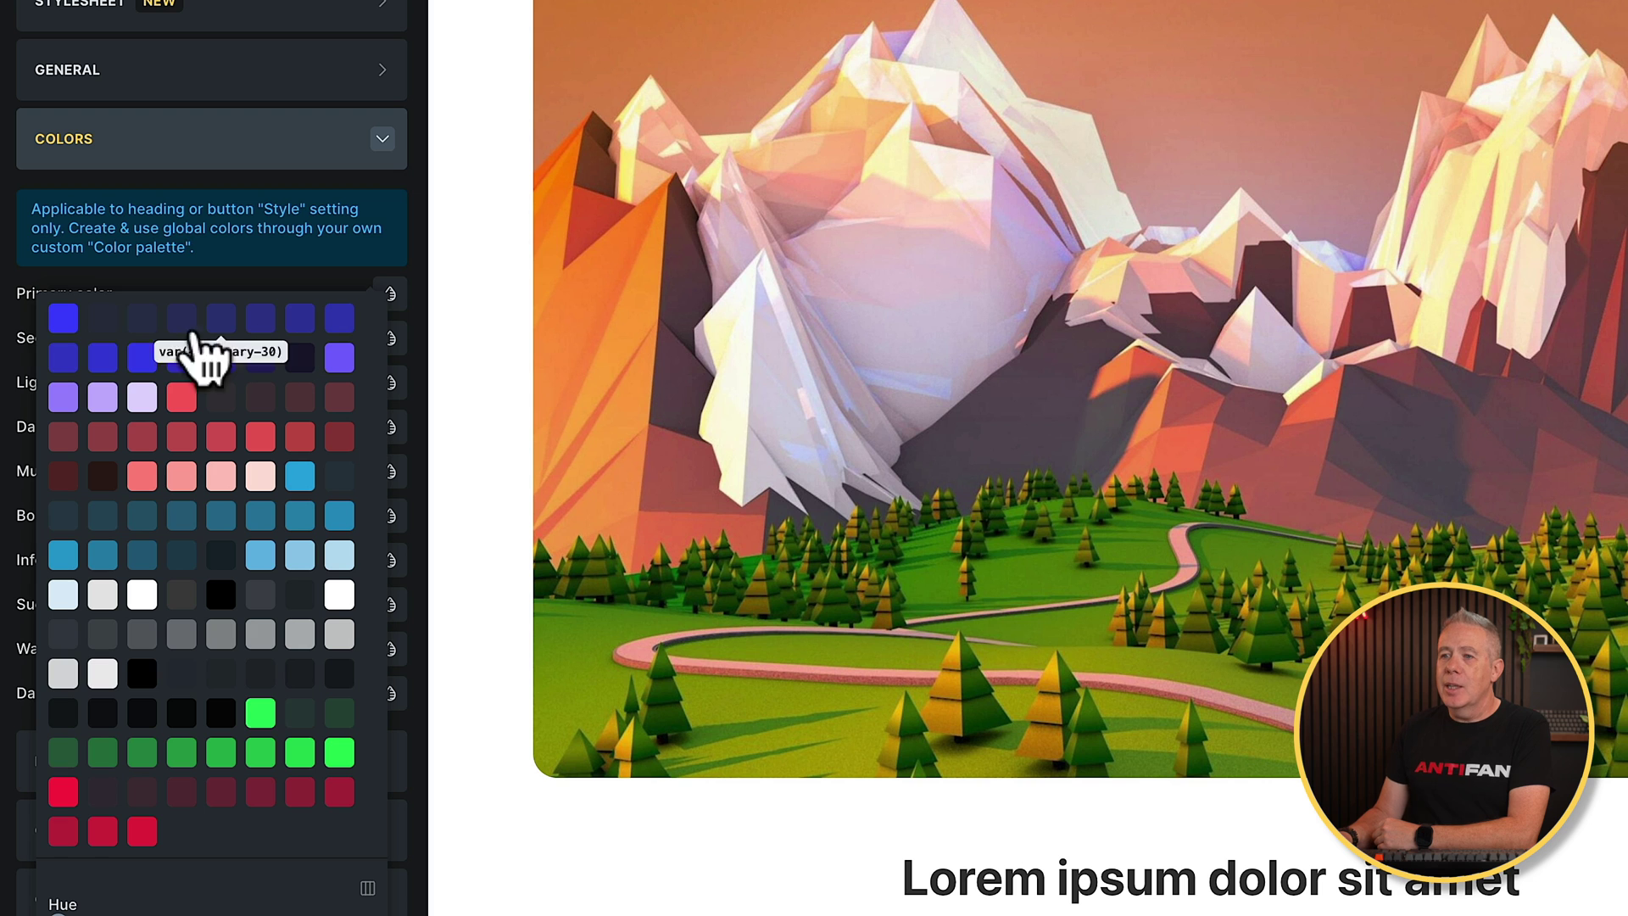
click(65, 320)
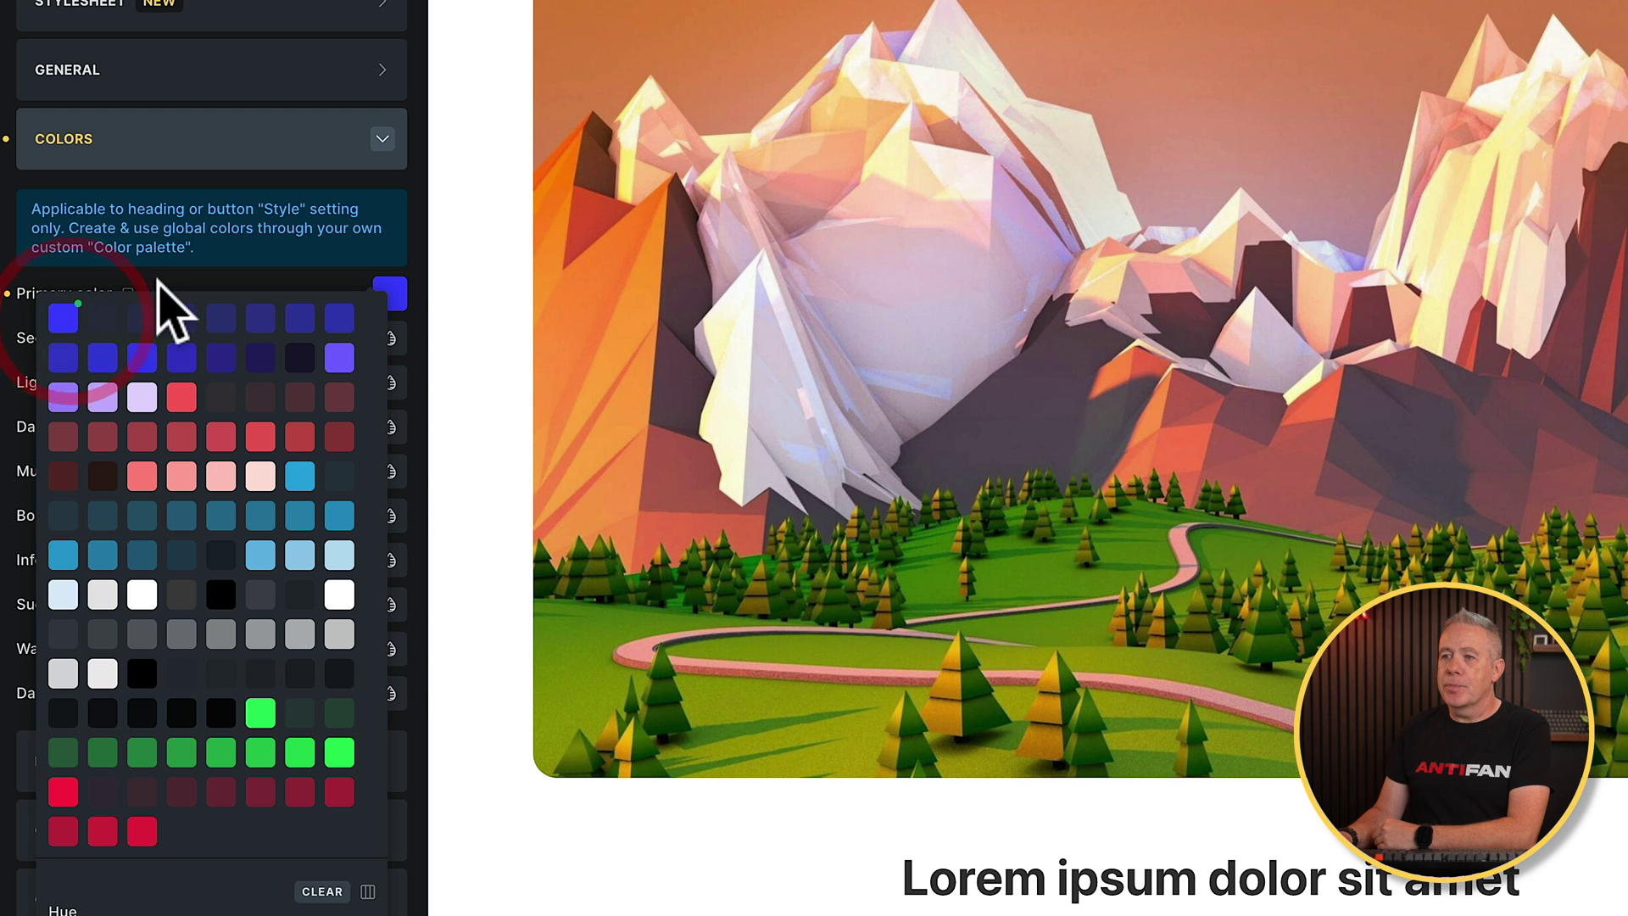
click(158, 288)
click(389, 343)
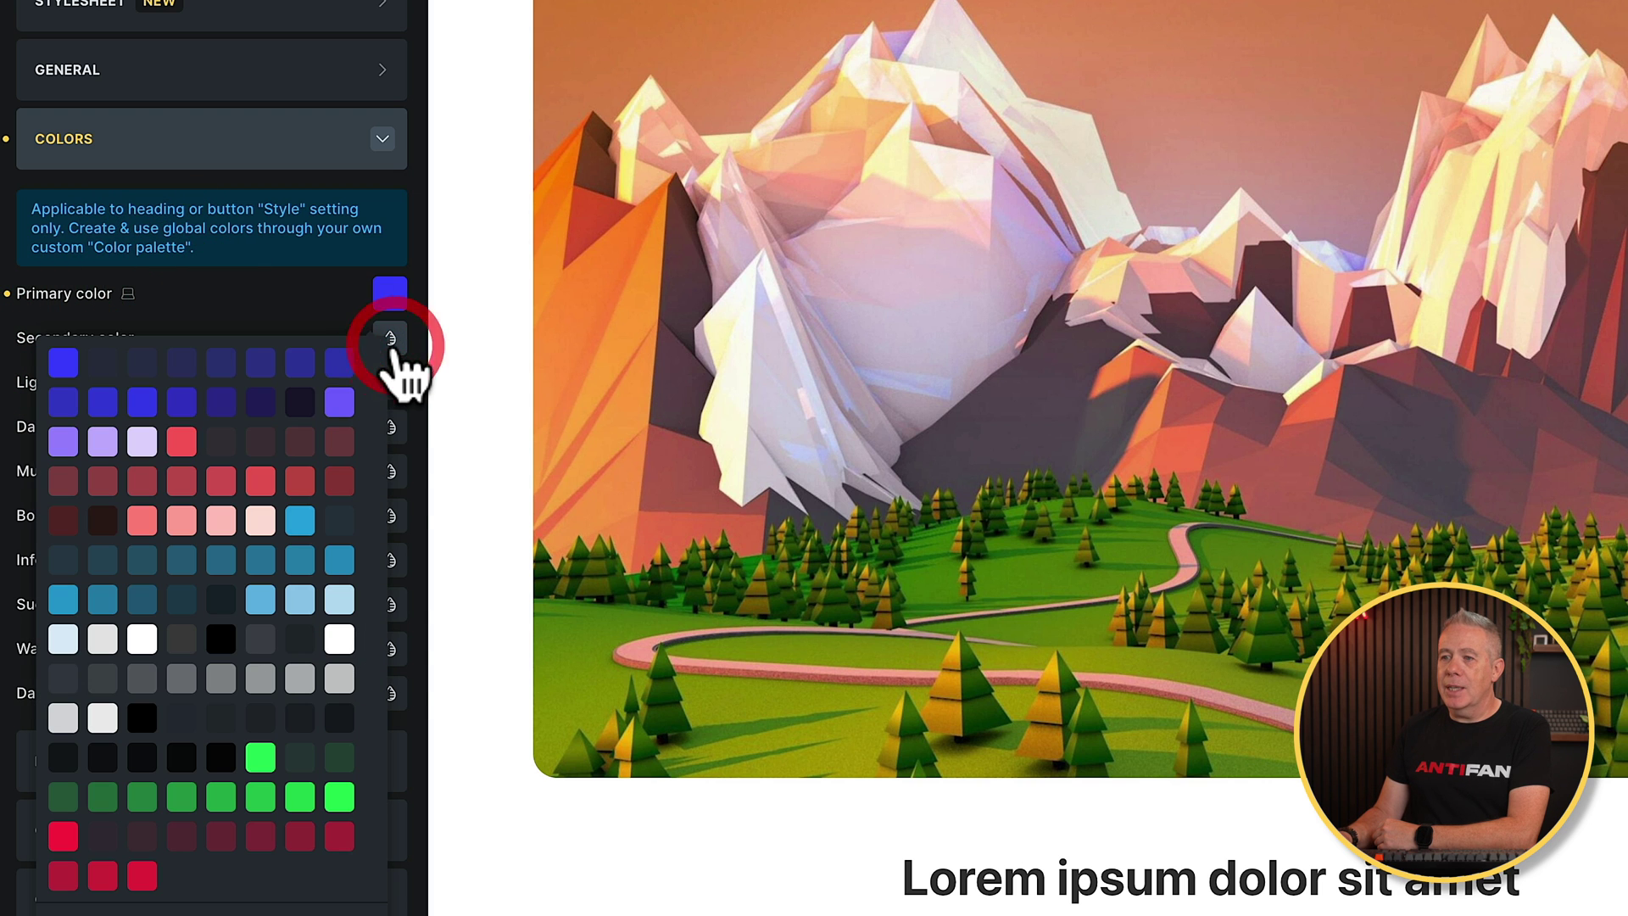
click(182, 442)
click(235, 302)
Set the light colour to white and the dark colour to black.
click(390, 385)
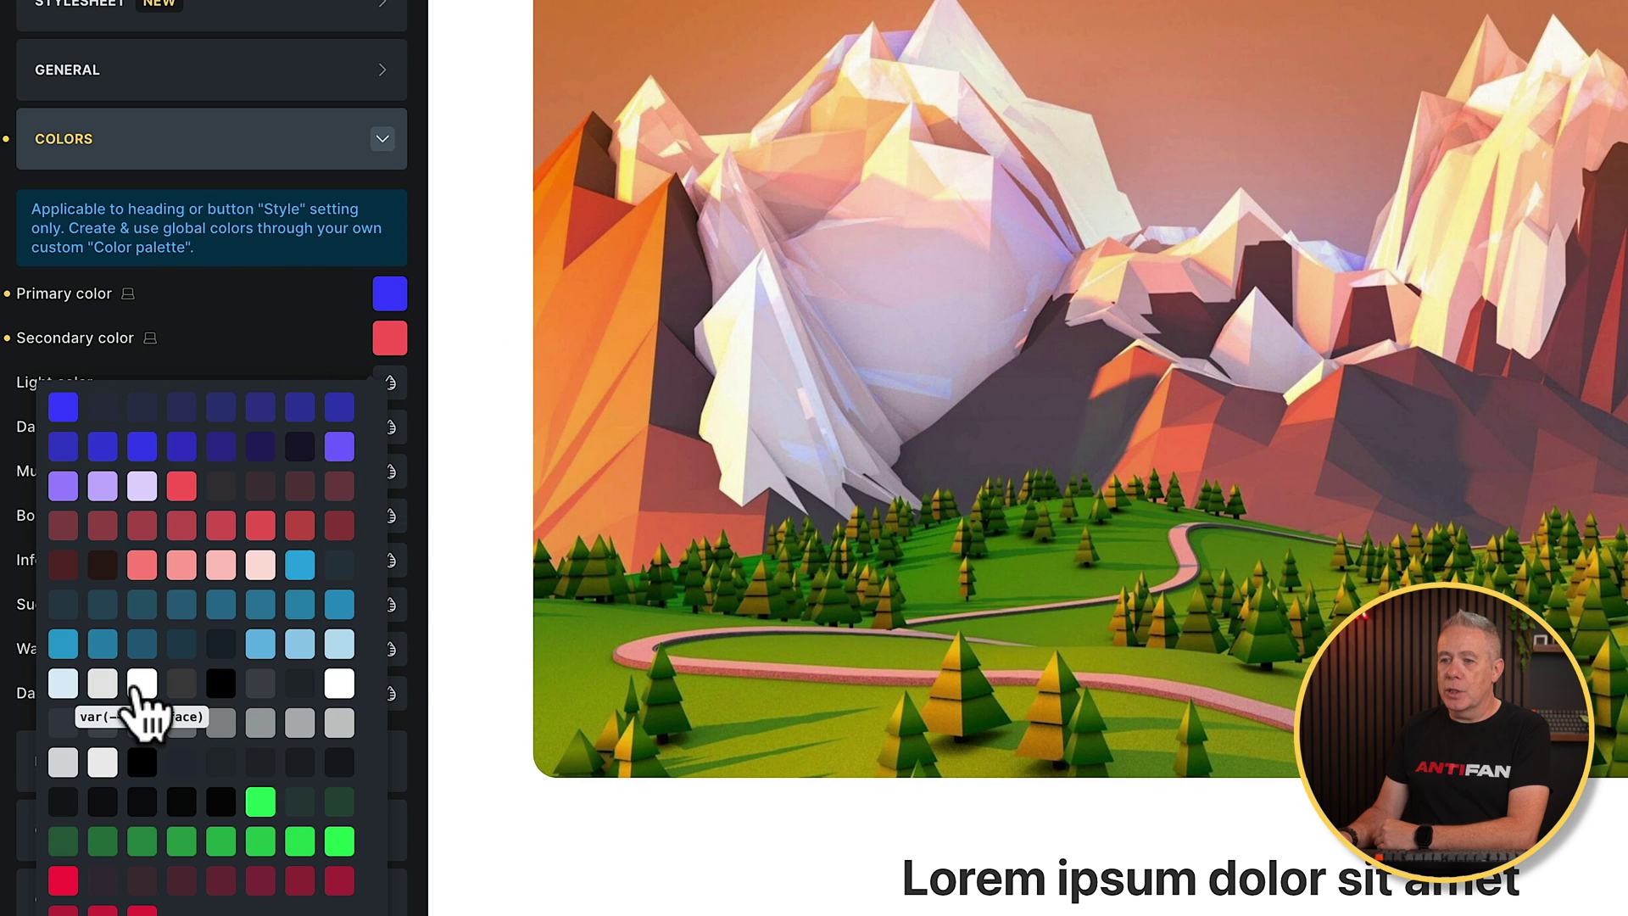
click(339, 684)
click(389, 428)
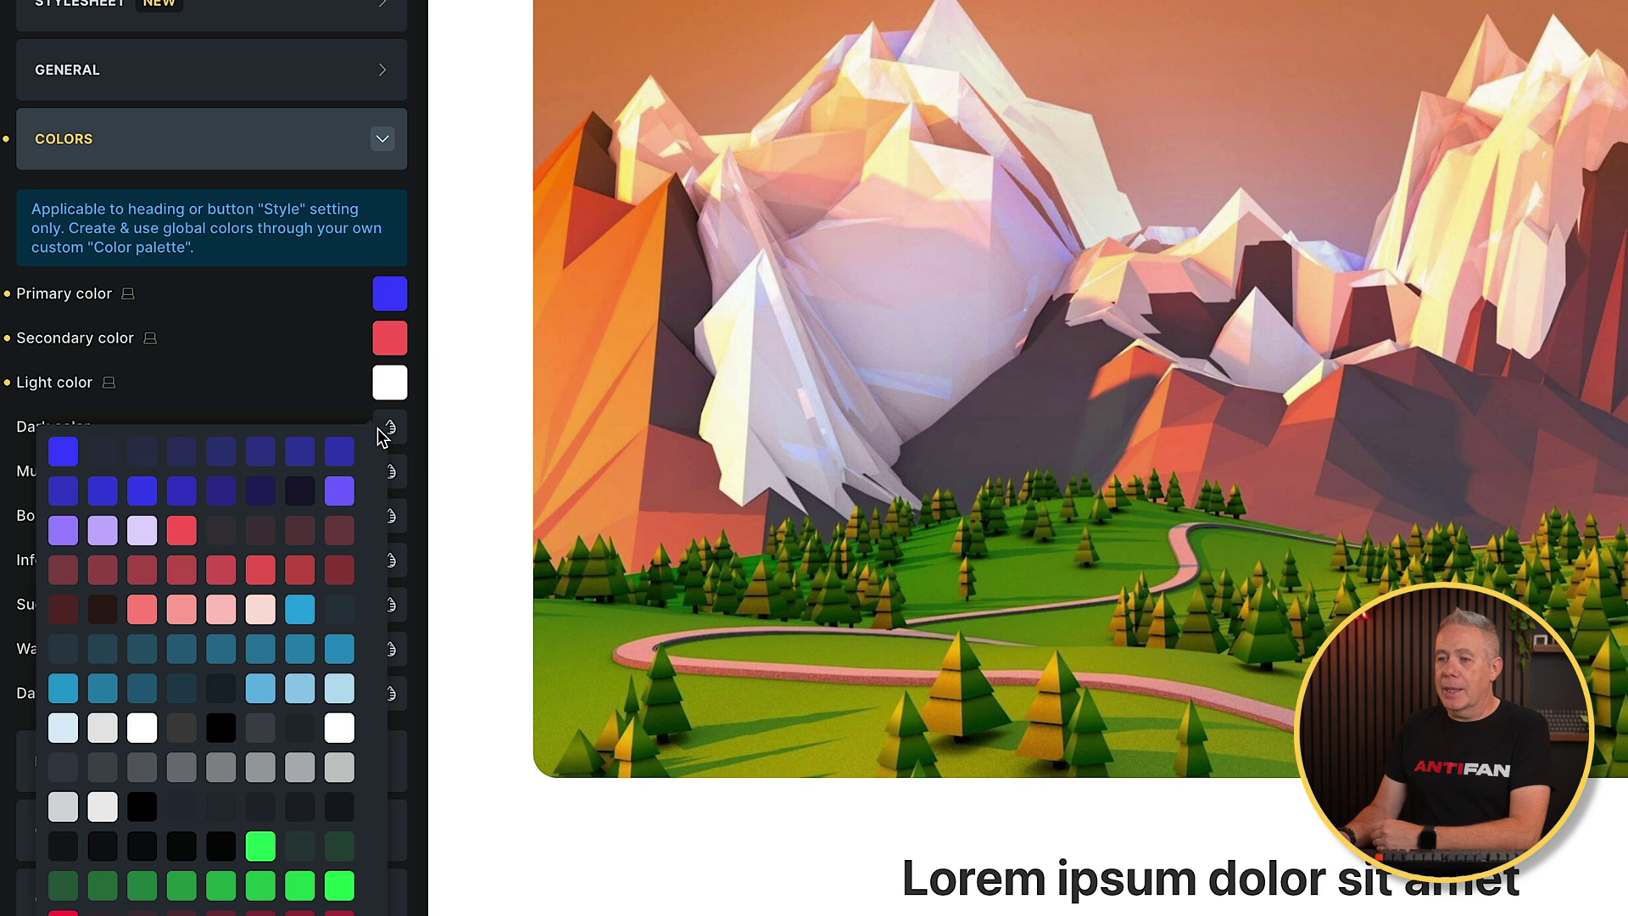
click(136, 802)
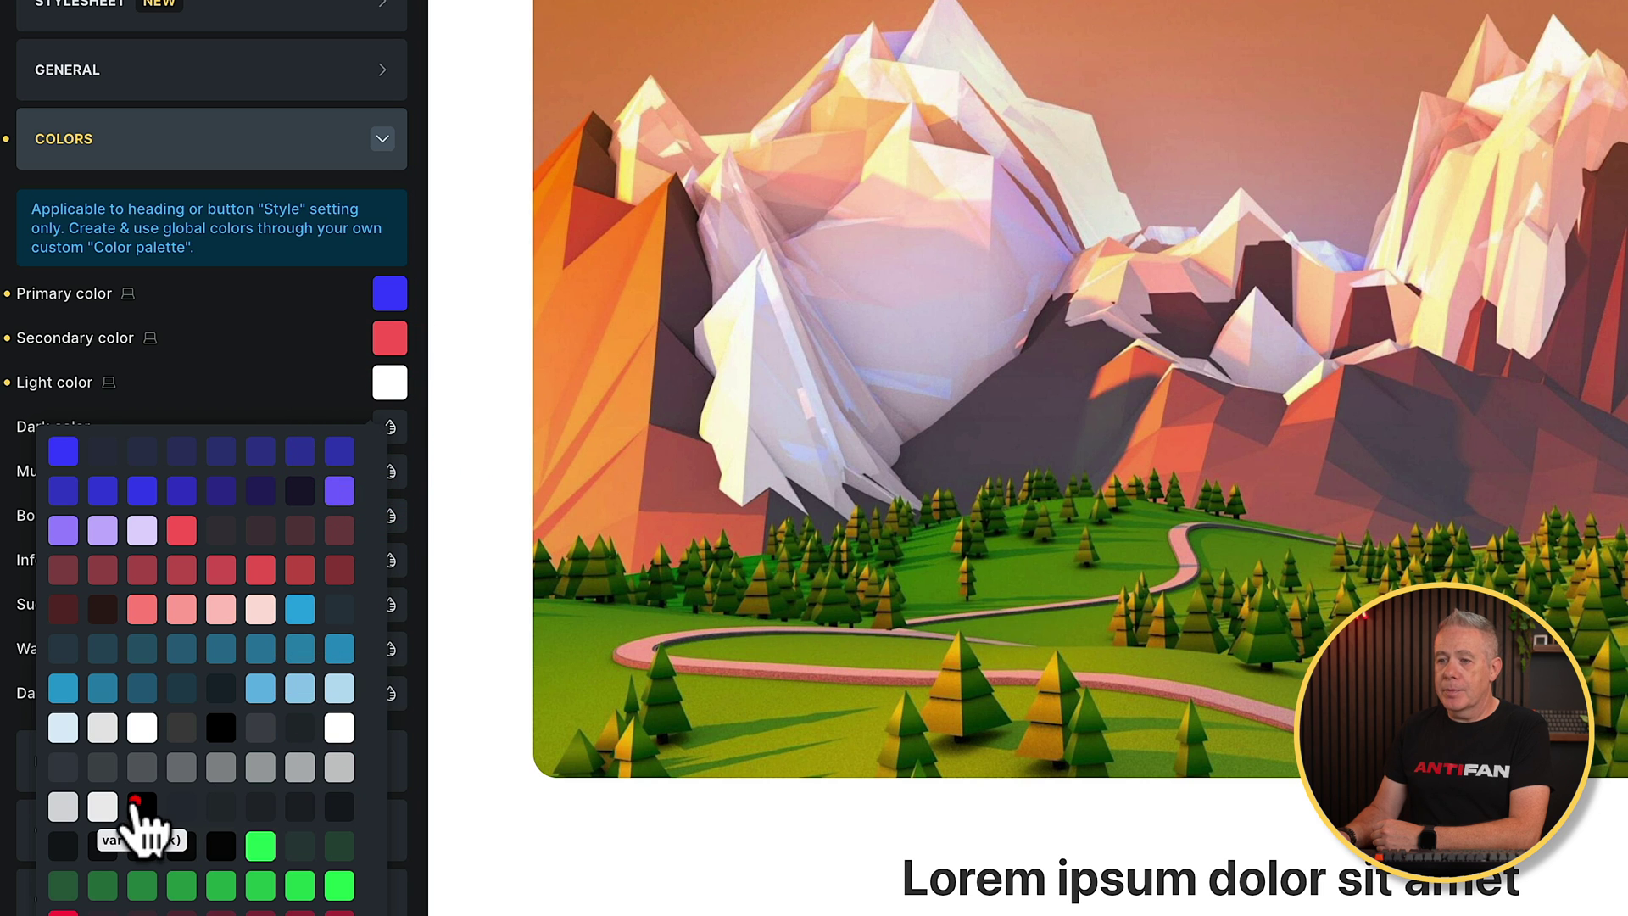
click(238, 349)
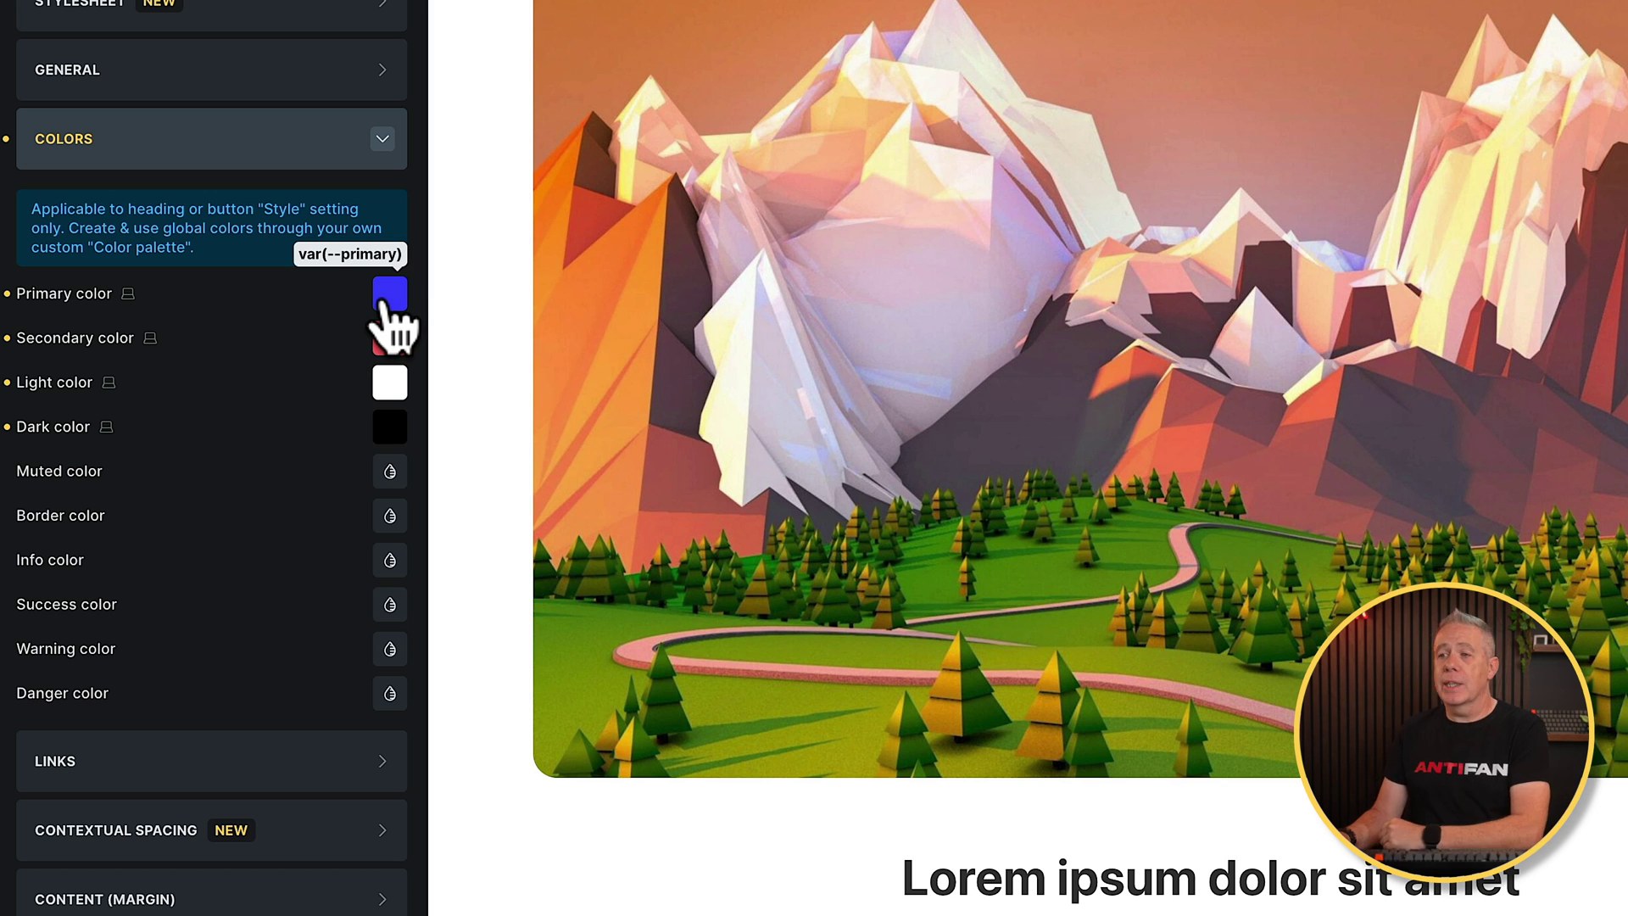
click(380, 143)
Review the Links settings, setting a background for styled links, then collapse them.
click(339, 431)
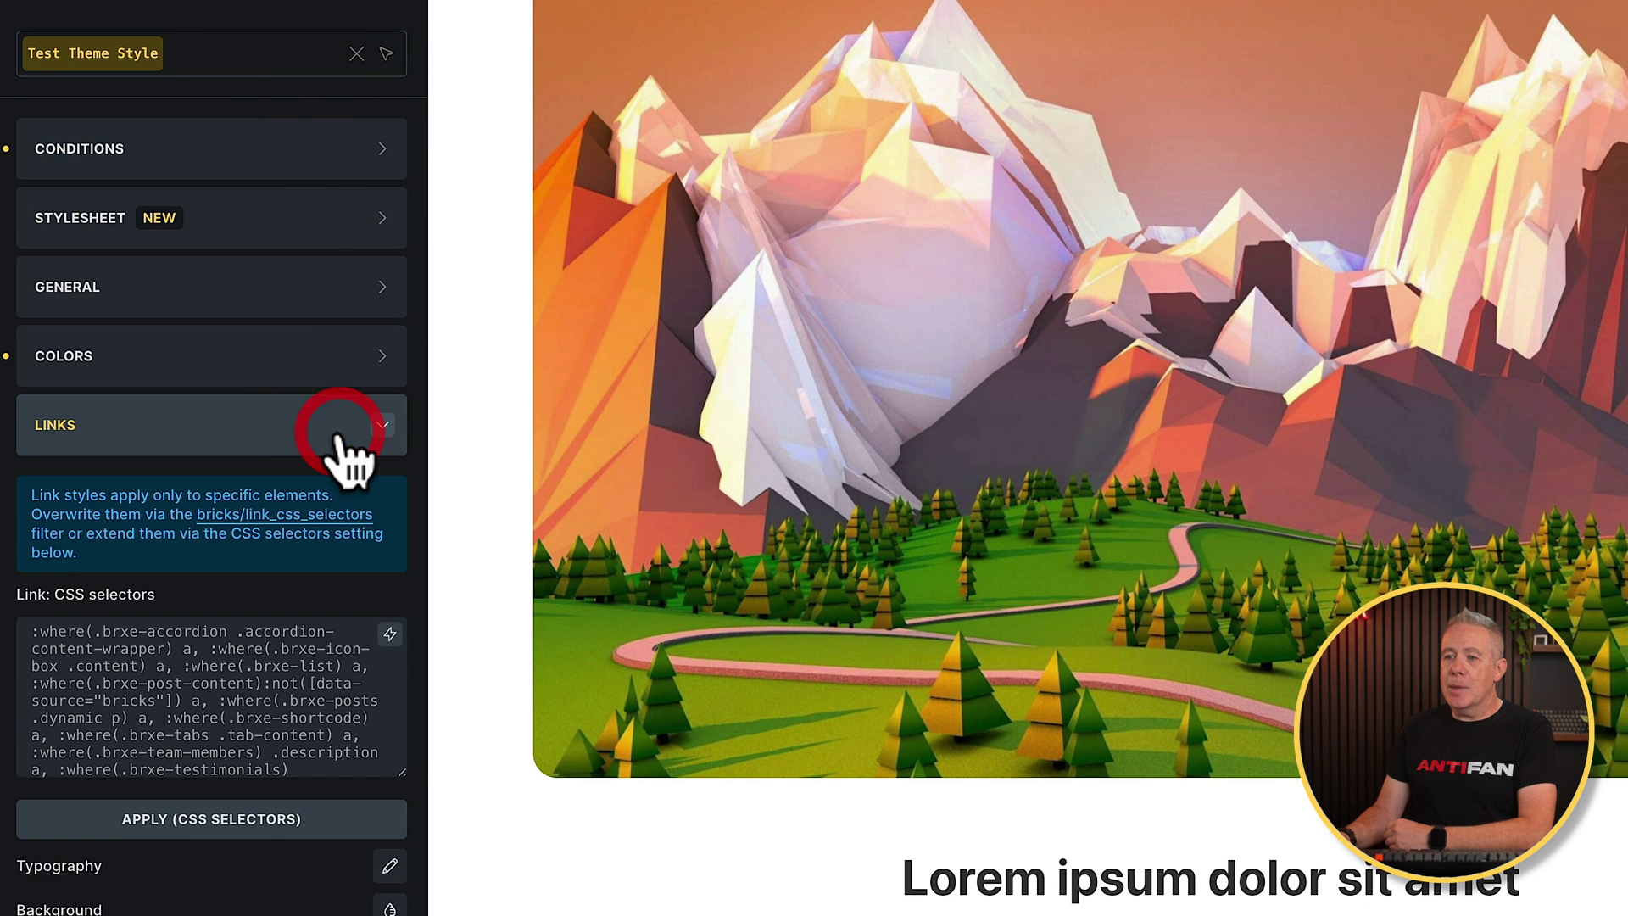
scroll(353, 563, down, 2)
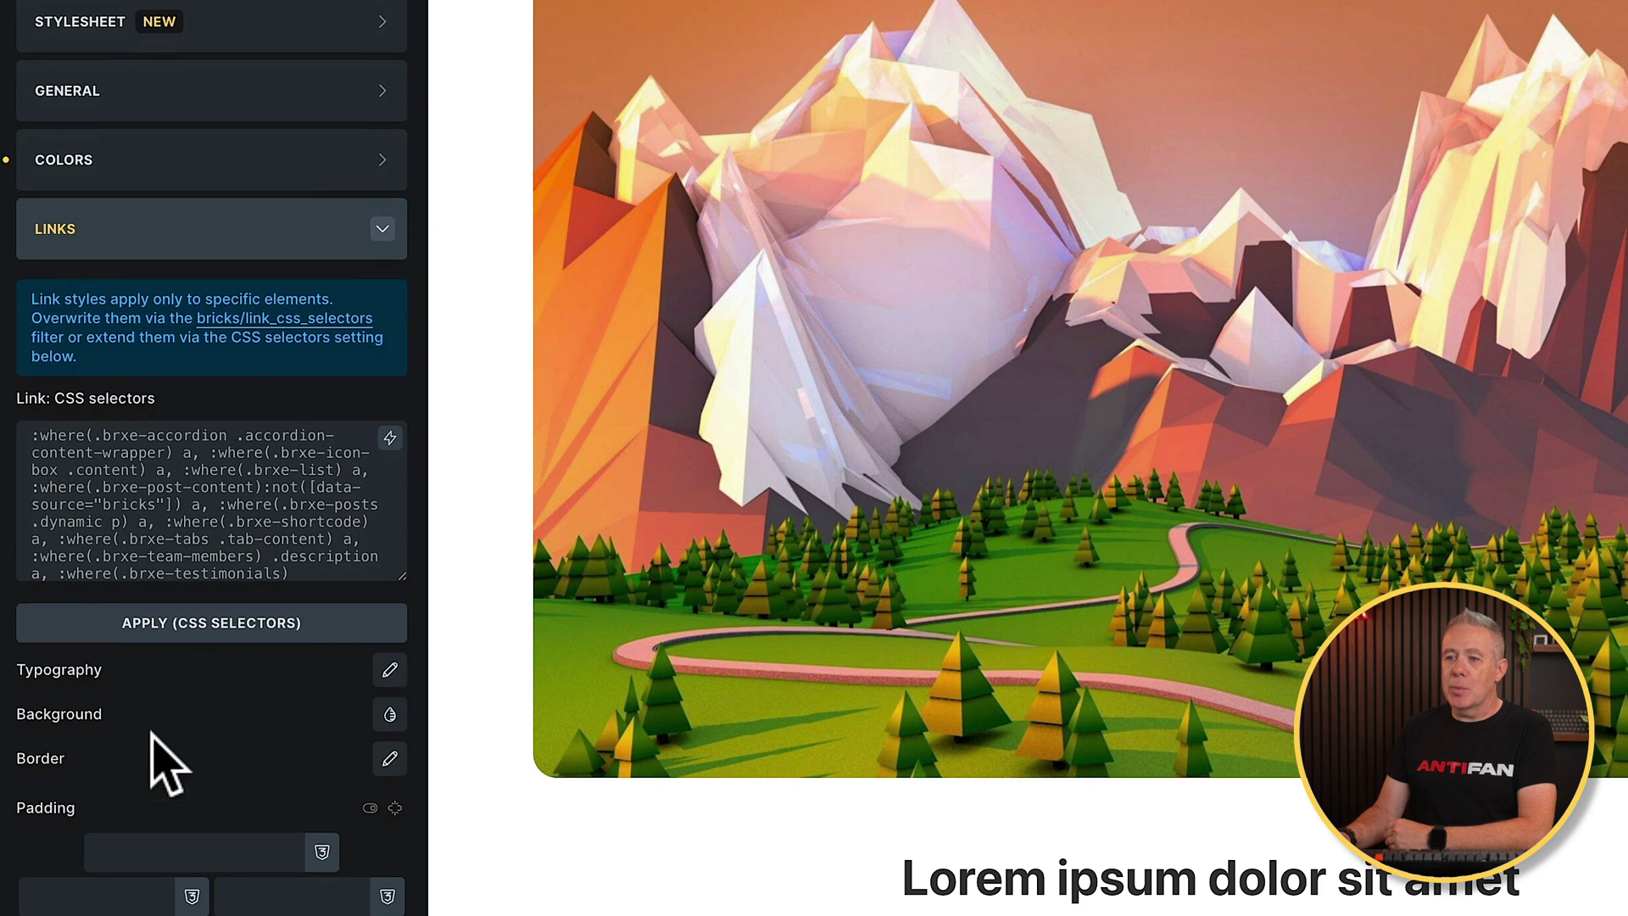
scroll(165, 764, down, 3)
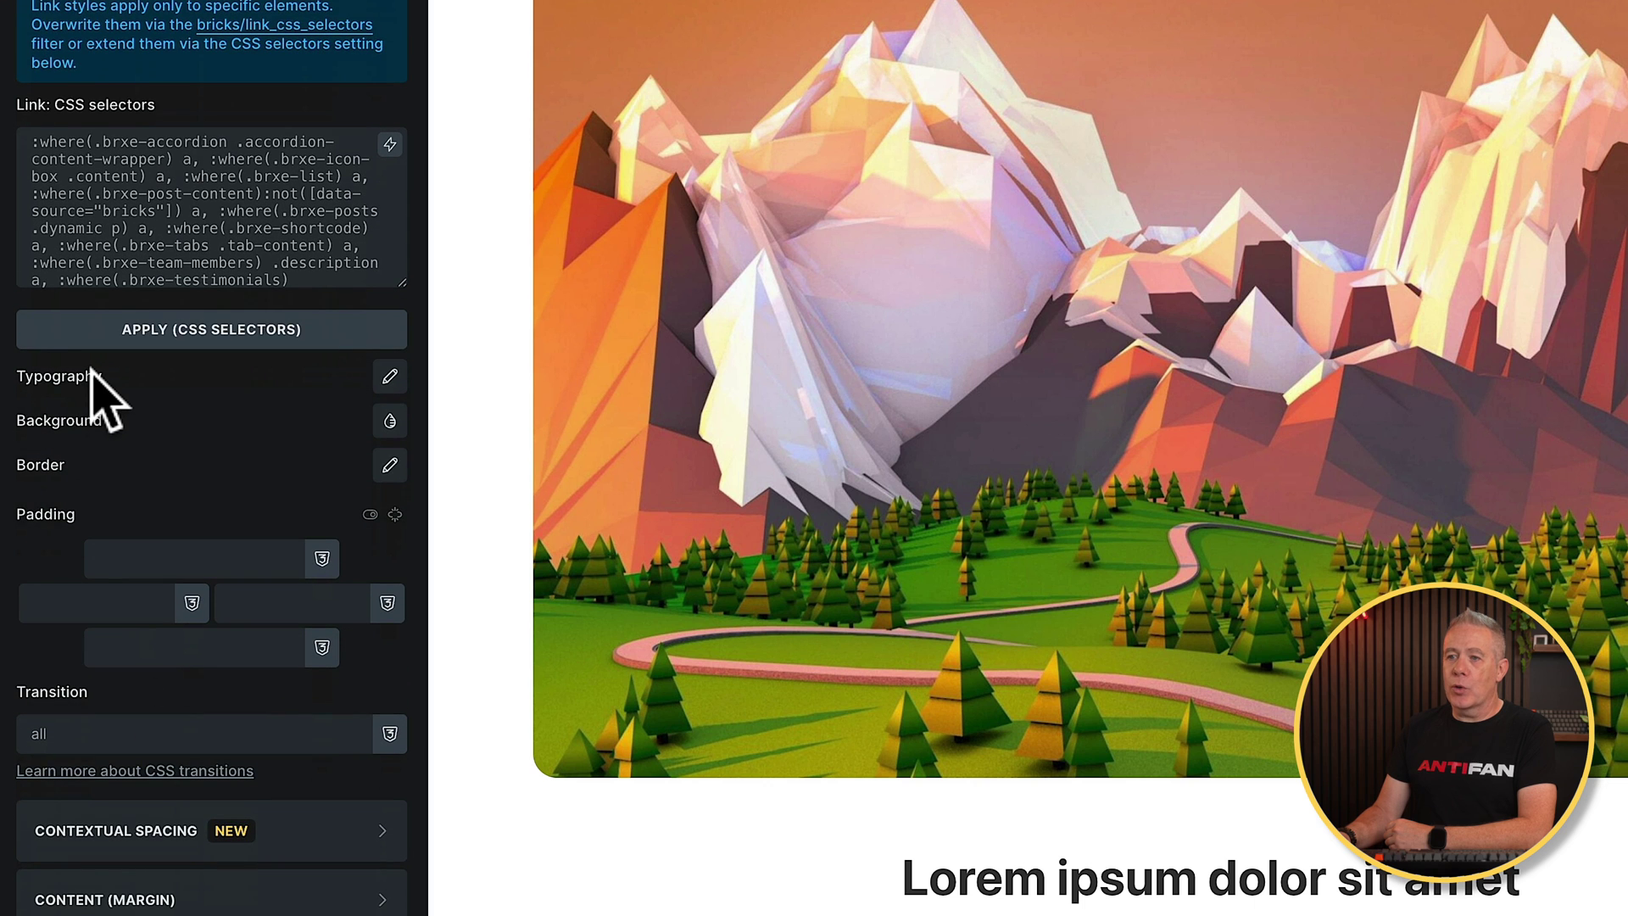
click(301, 408)
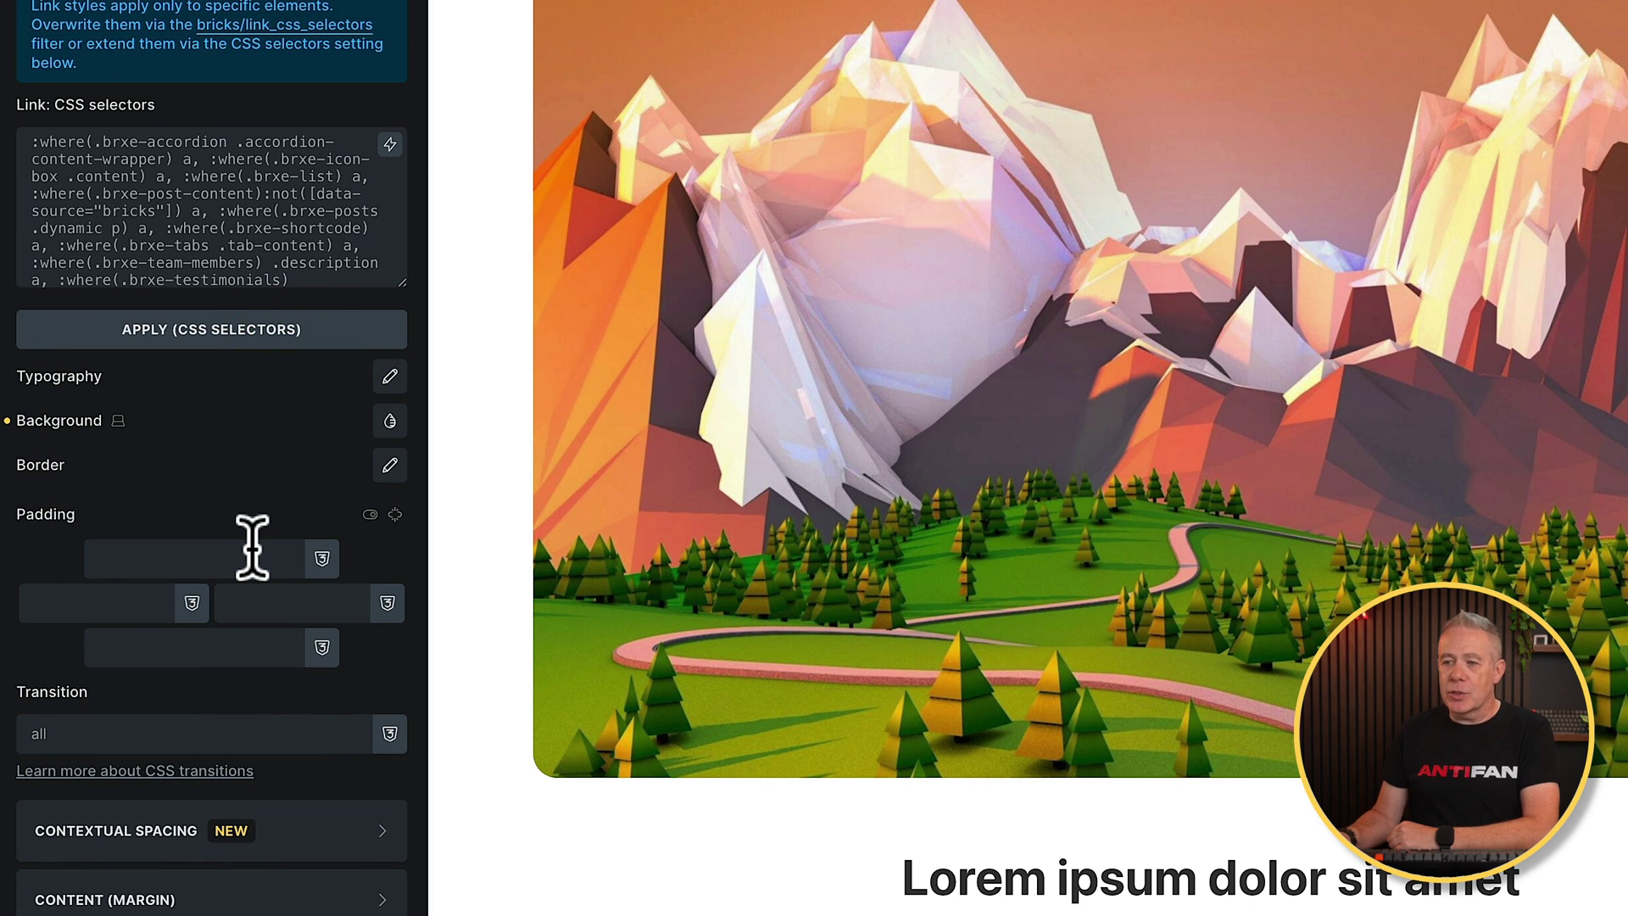
scroll(253, 585, down, 2)
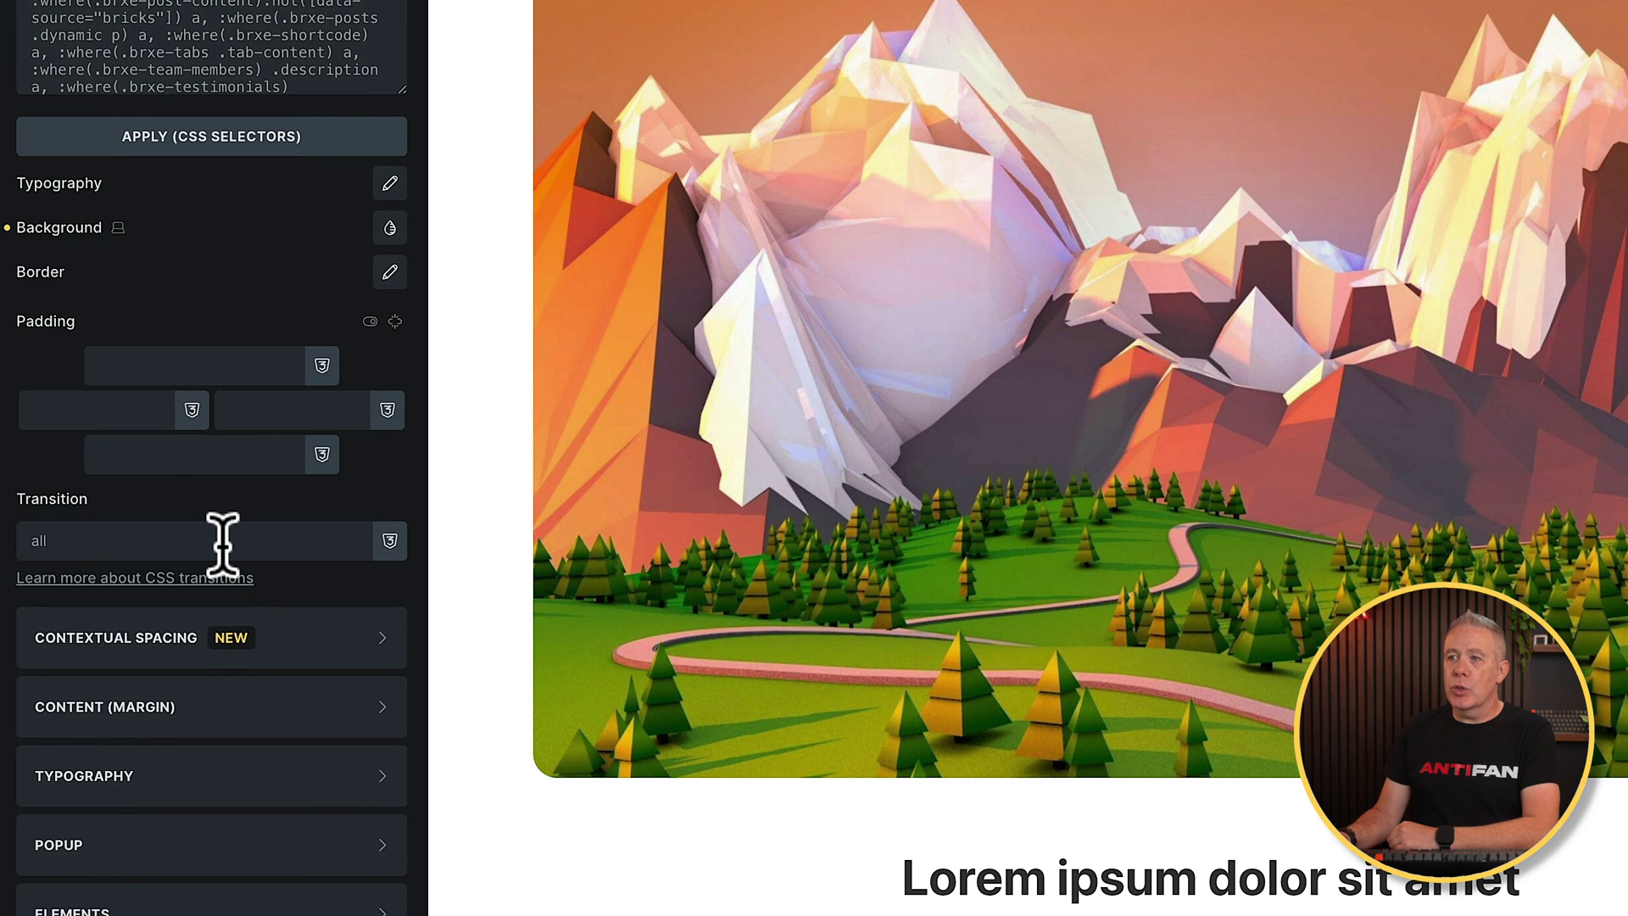
scroll(222, 543, up, 3)
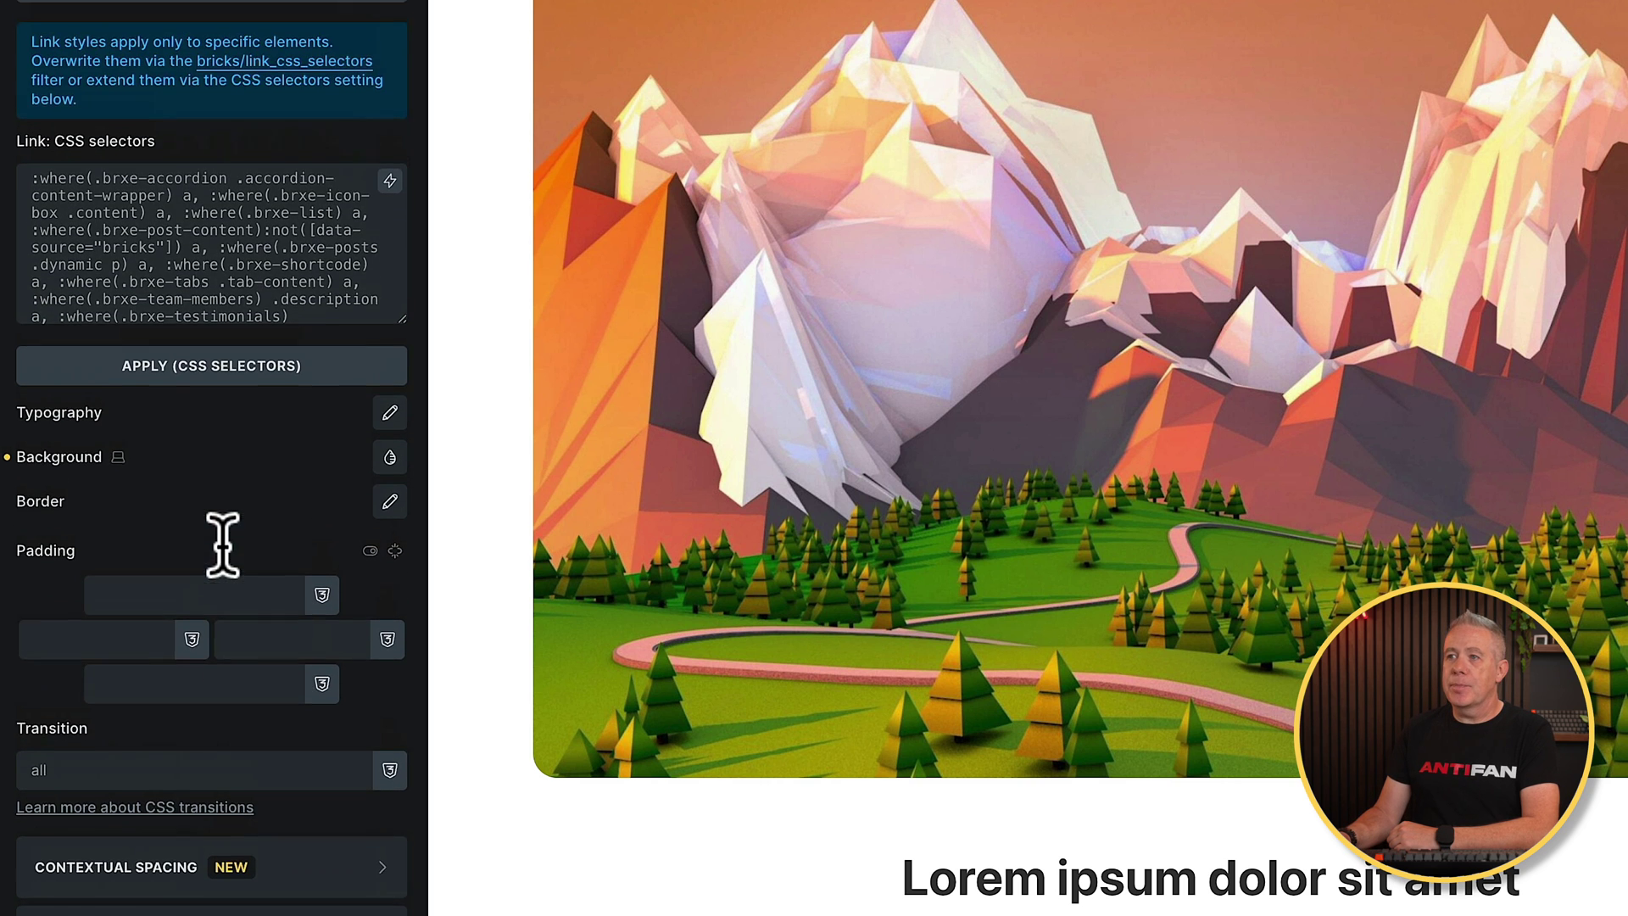
click(396, 7)
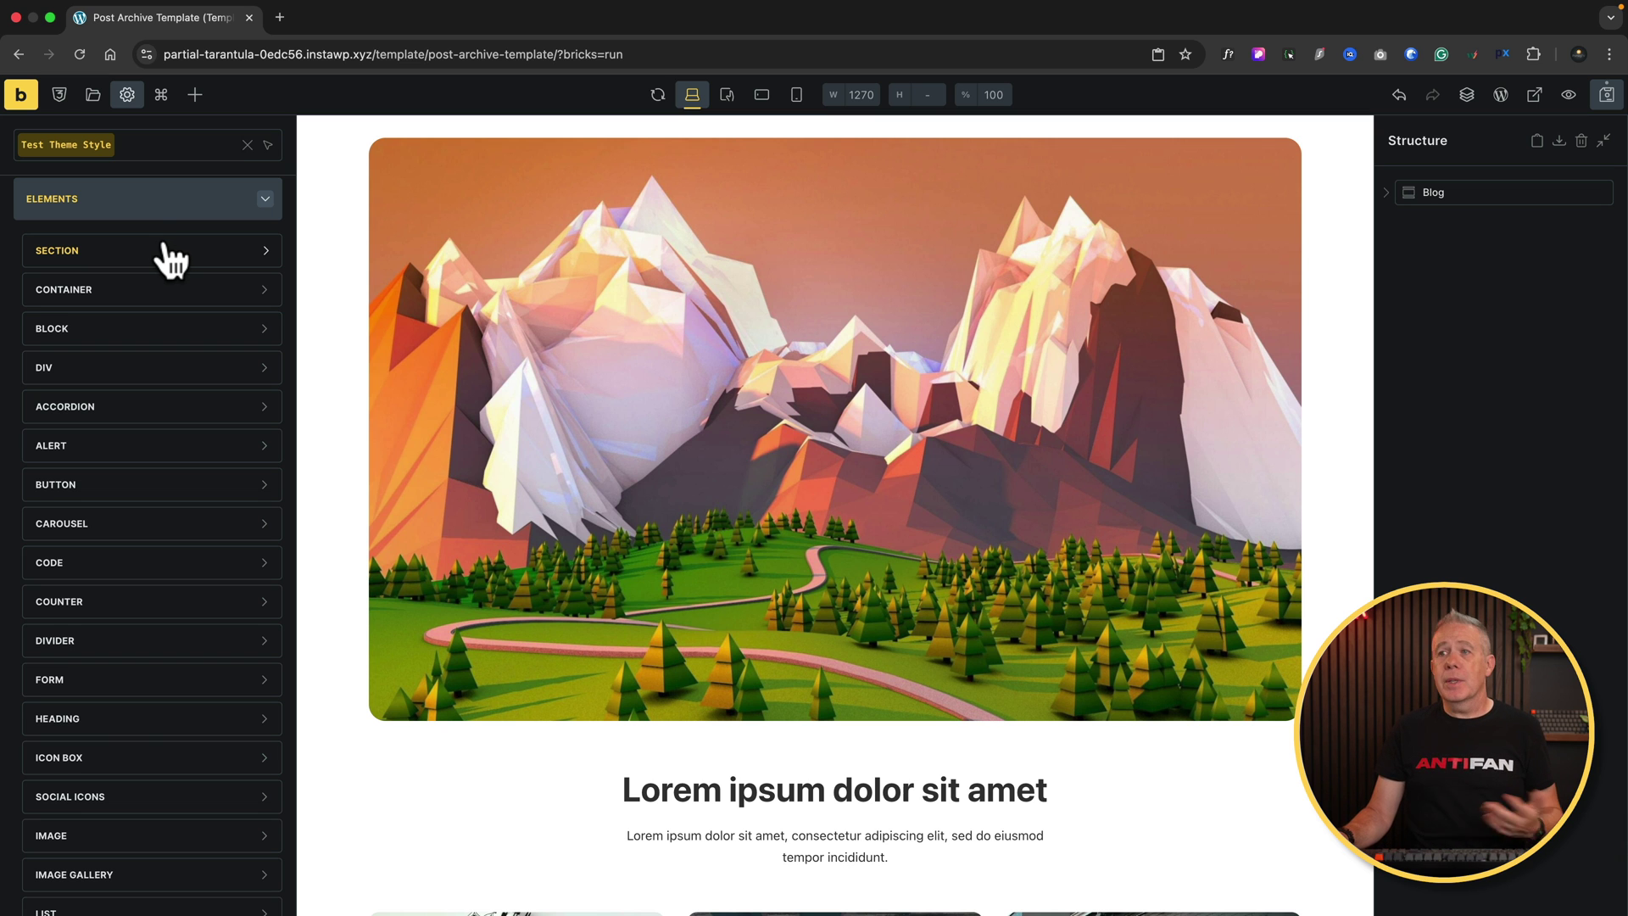
In the Container element settings, enter 800 as max width, then delete it again.
click(241, 291)
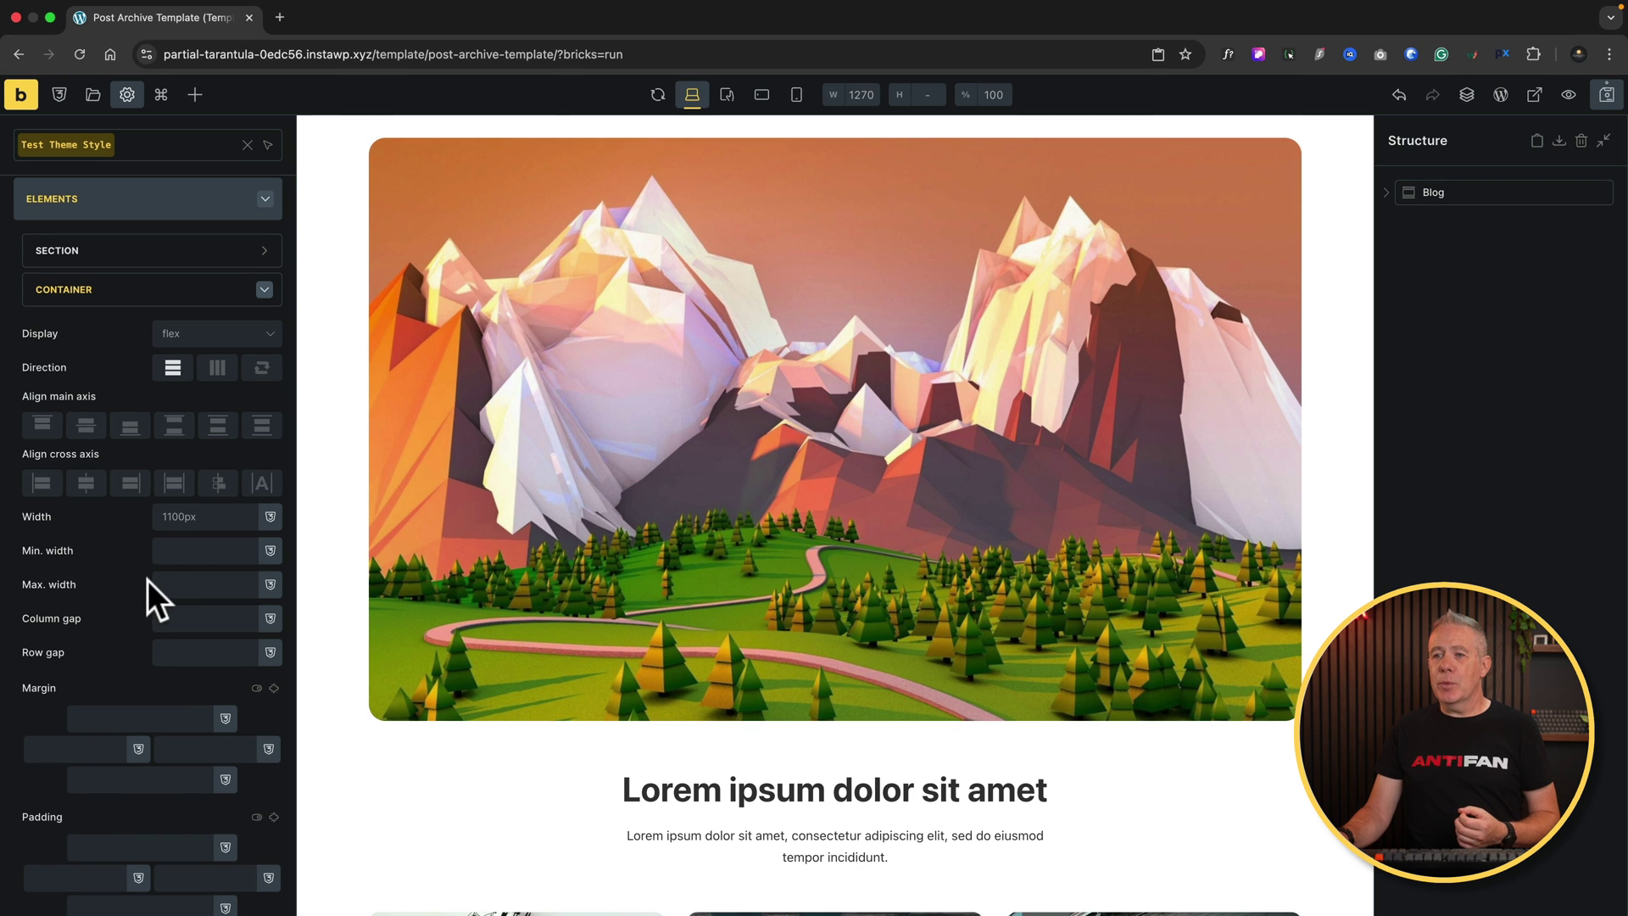
click(198, 584)
text(800)
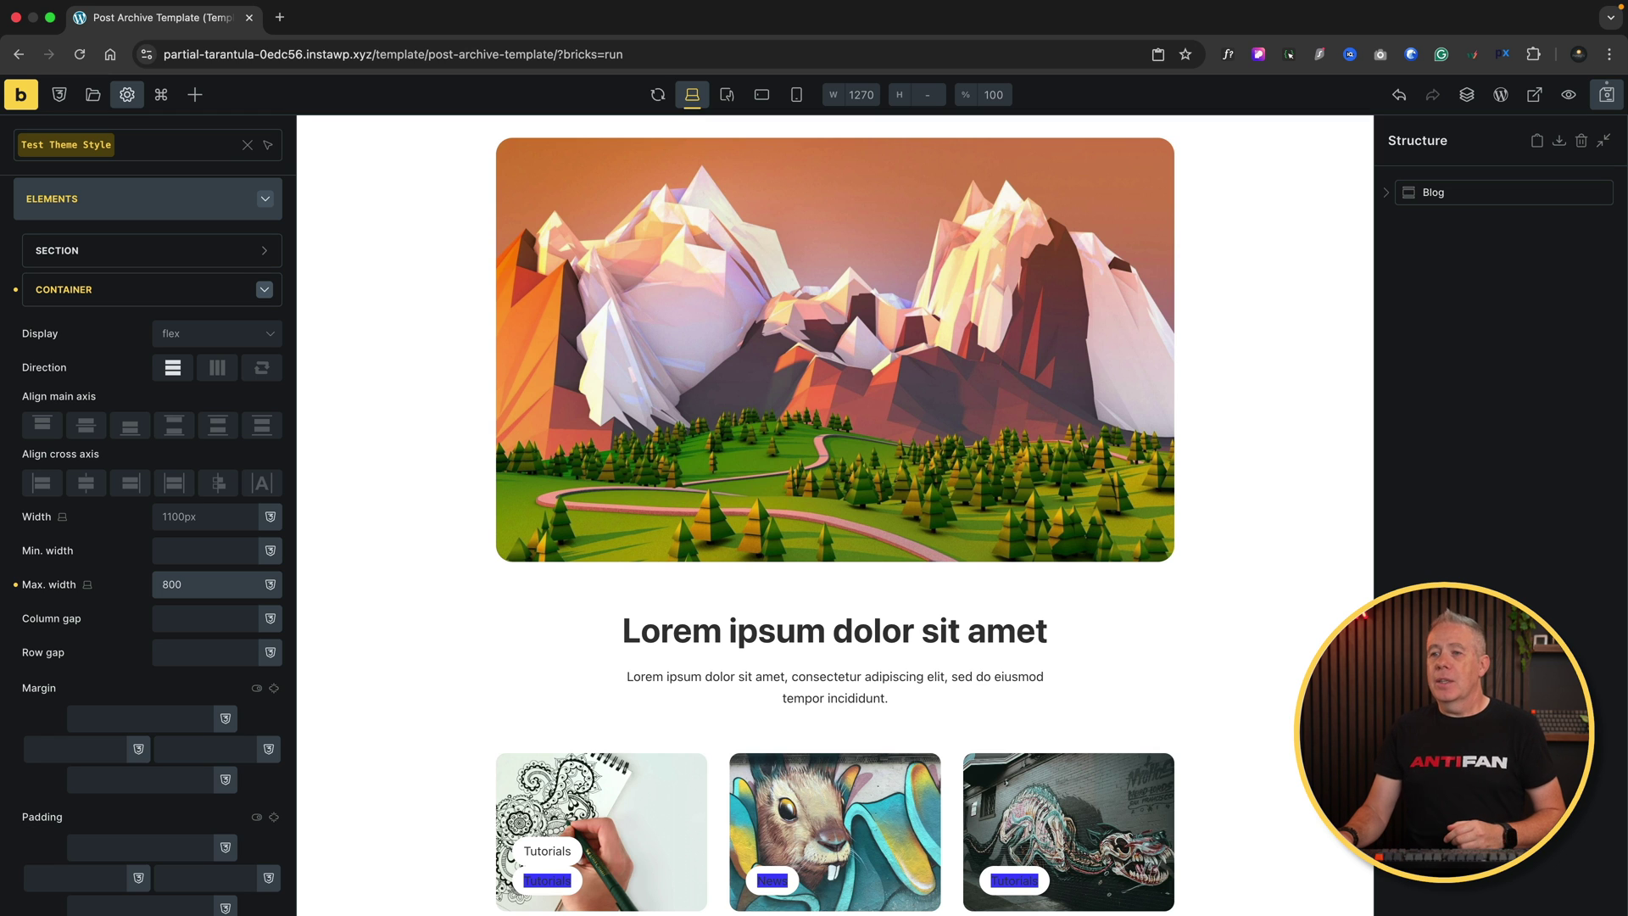
click(200, 517)
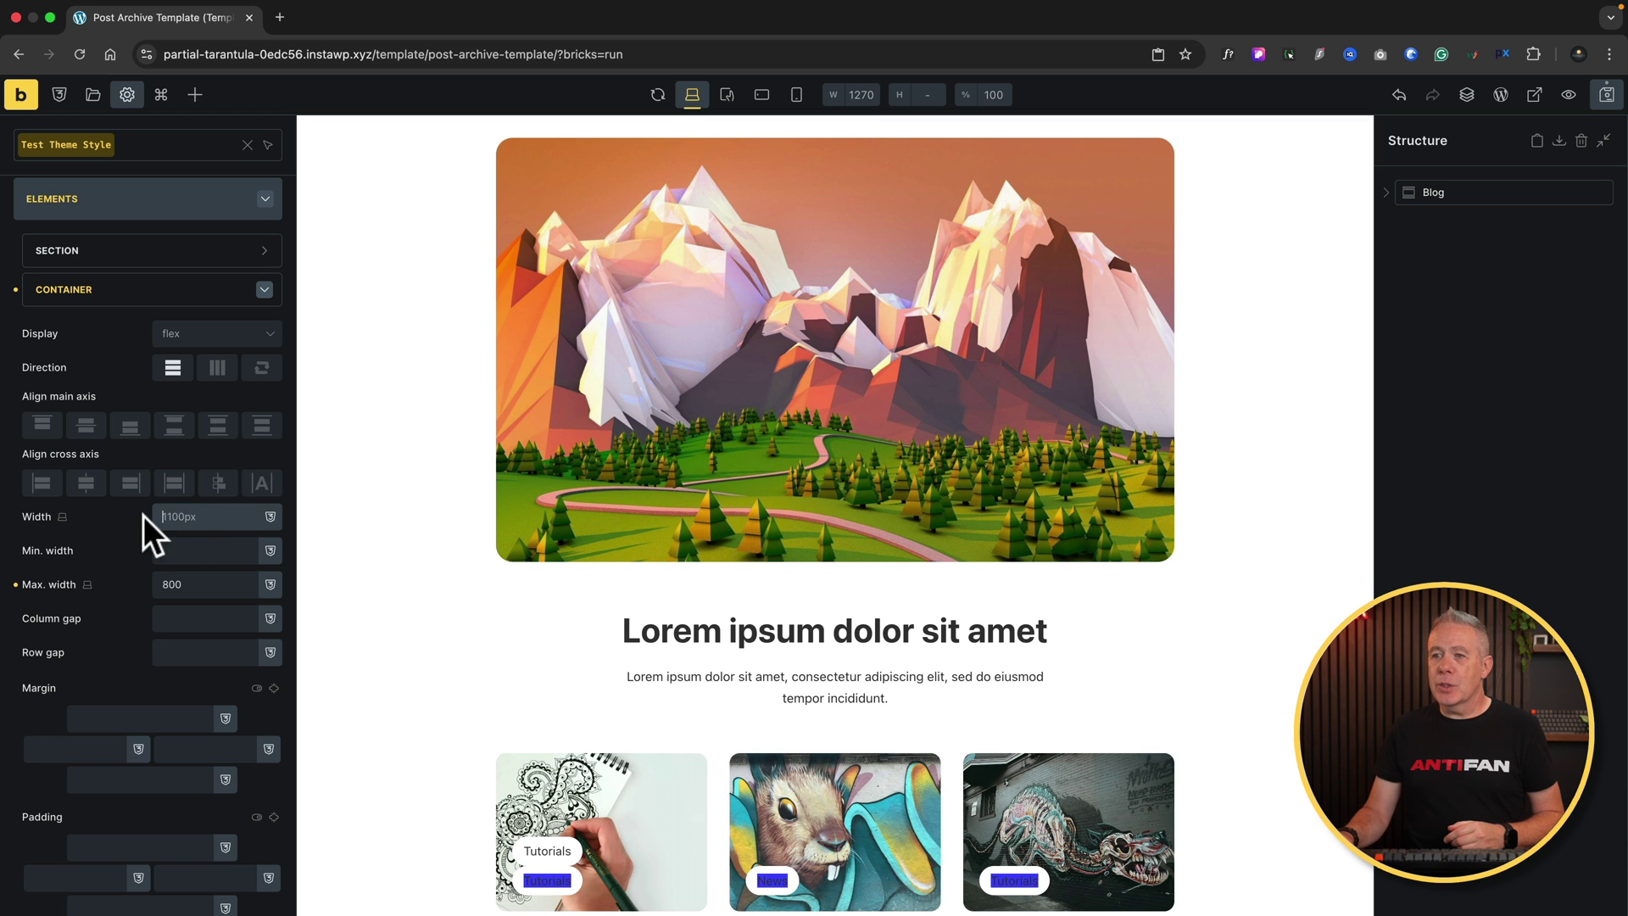
double_click(198, 585)
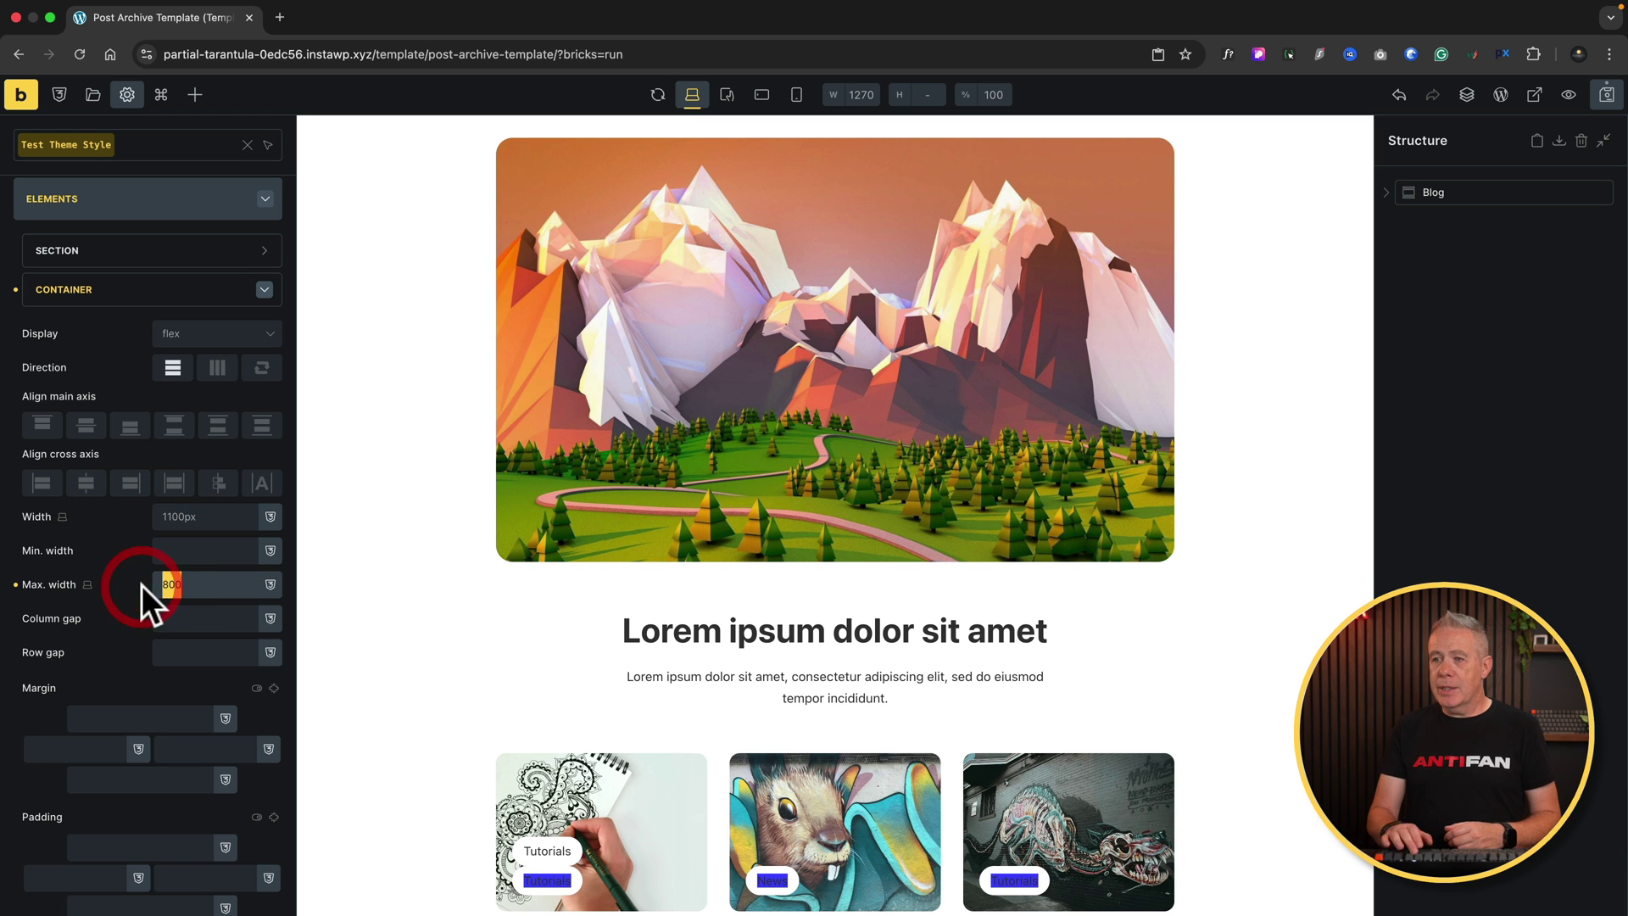
key(BackSpace)
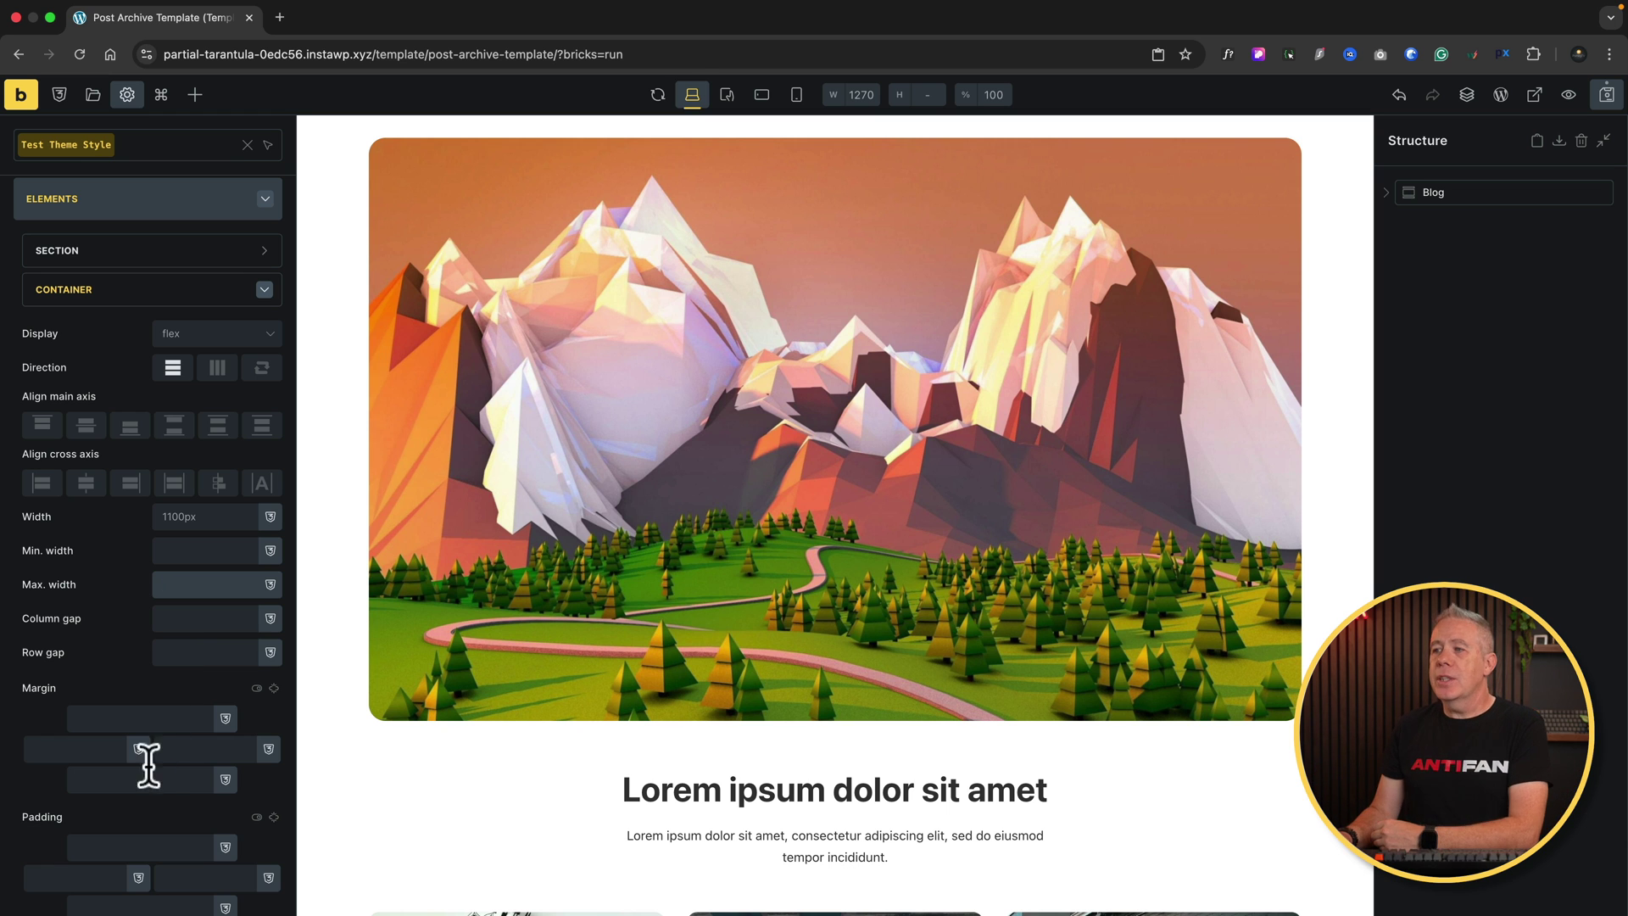
scroll(129, 675, down, 1)
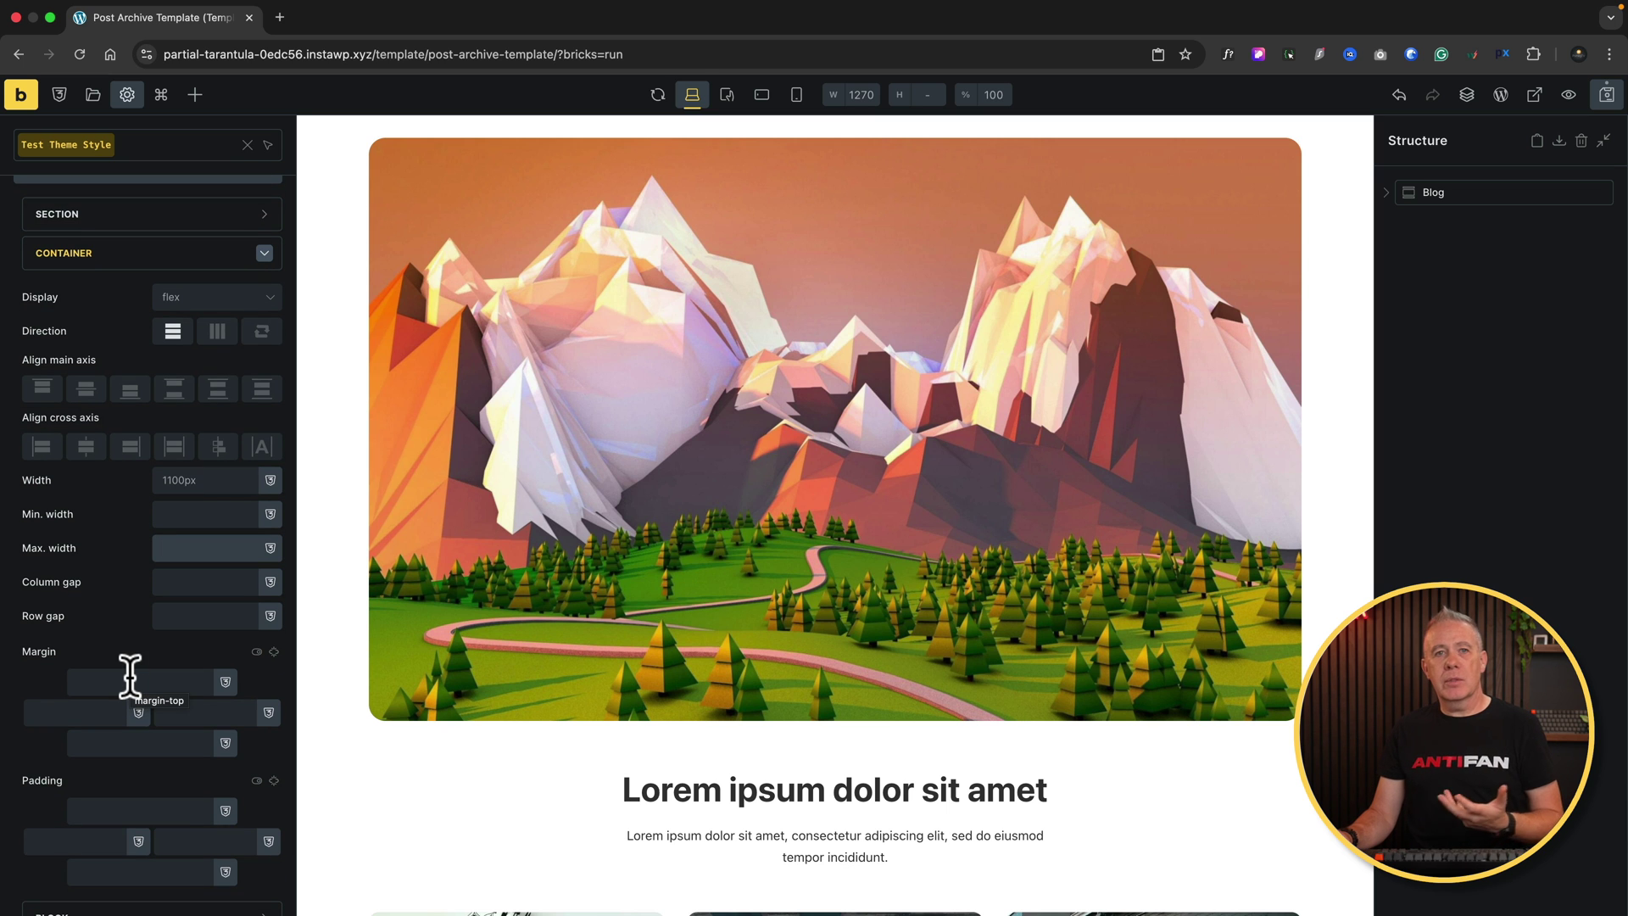
Collapse Container and expand Button to review its Default, Primary, Secondary, Light and Dark styles.
click(264, 253)
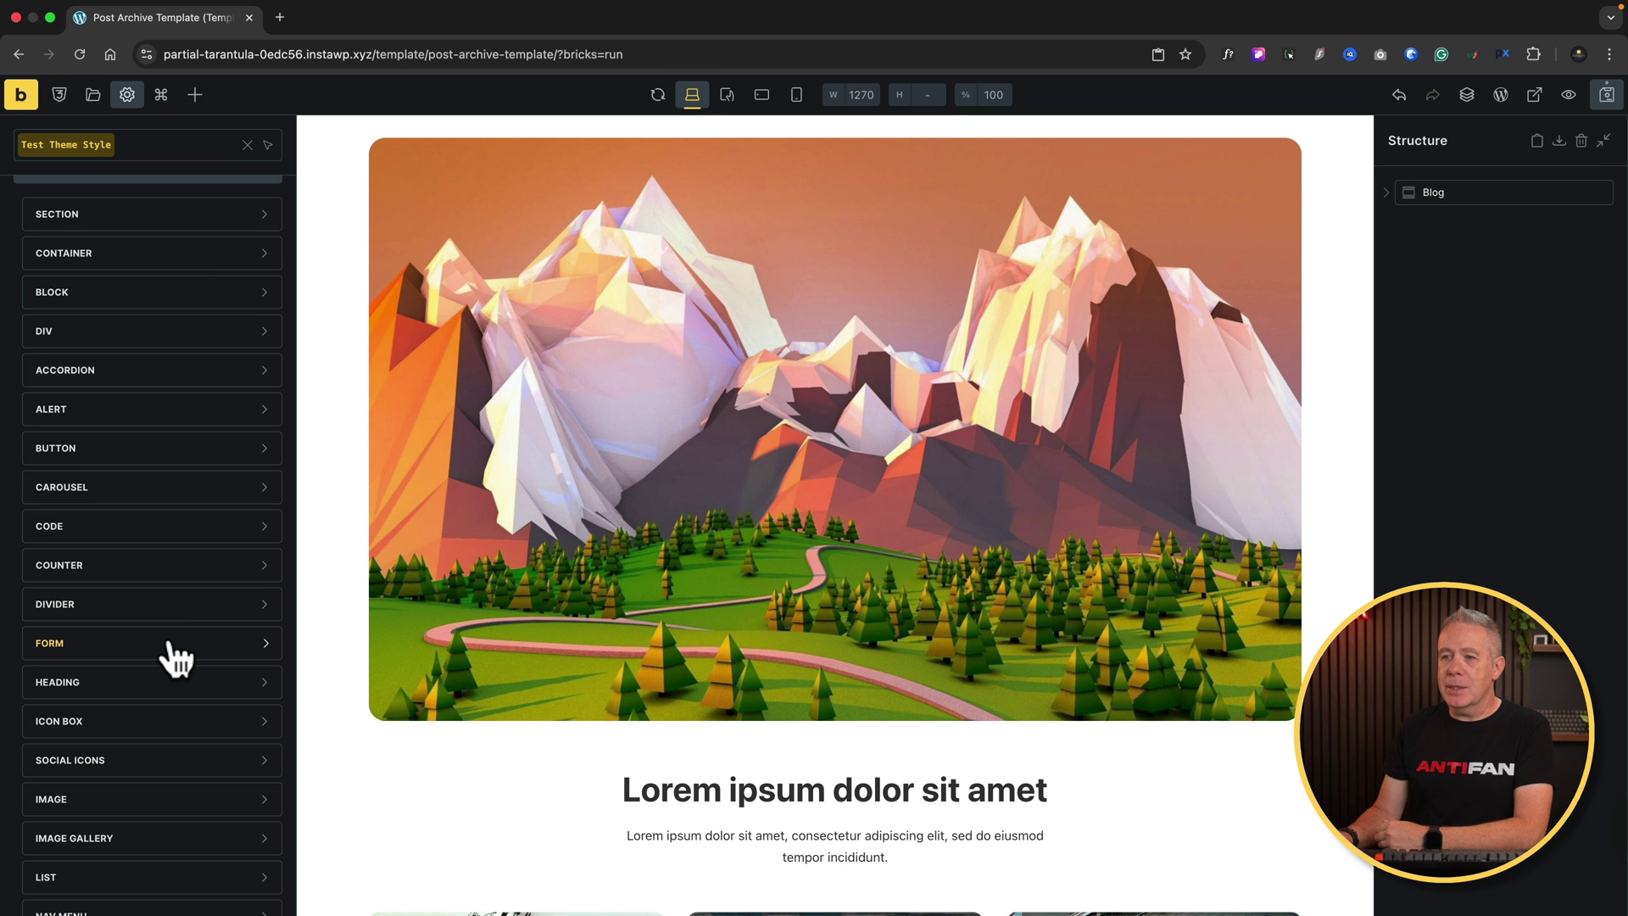
click(170, 449)
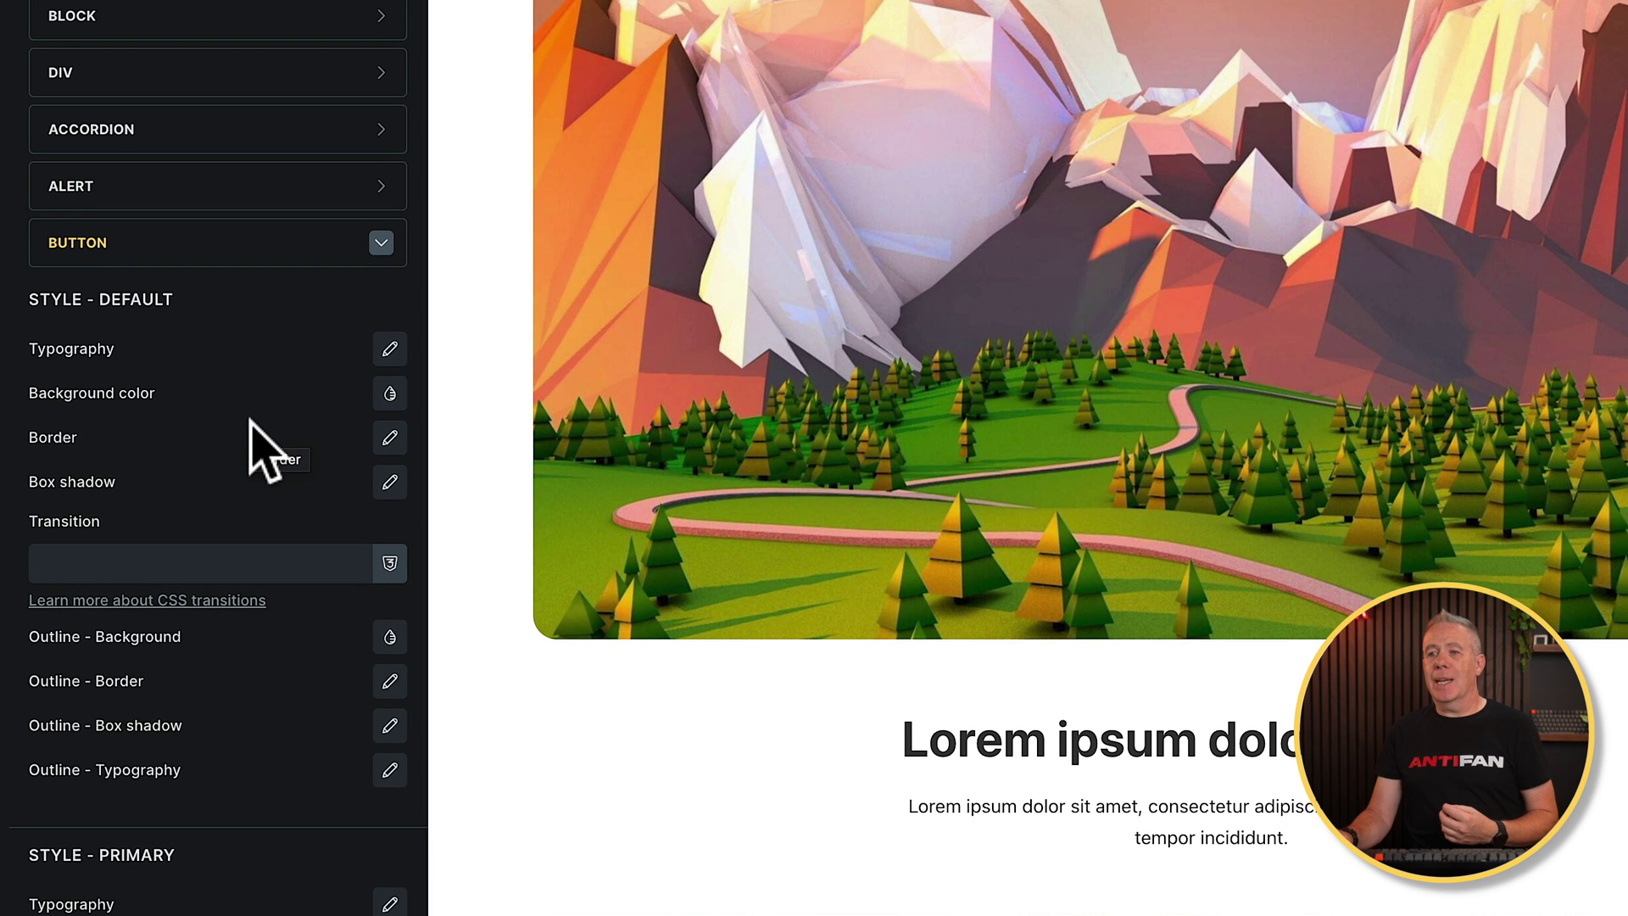
scroll(222, 477, down, 1)
scroll(251, 423, down, 1)
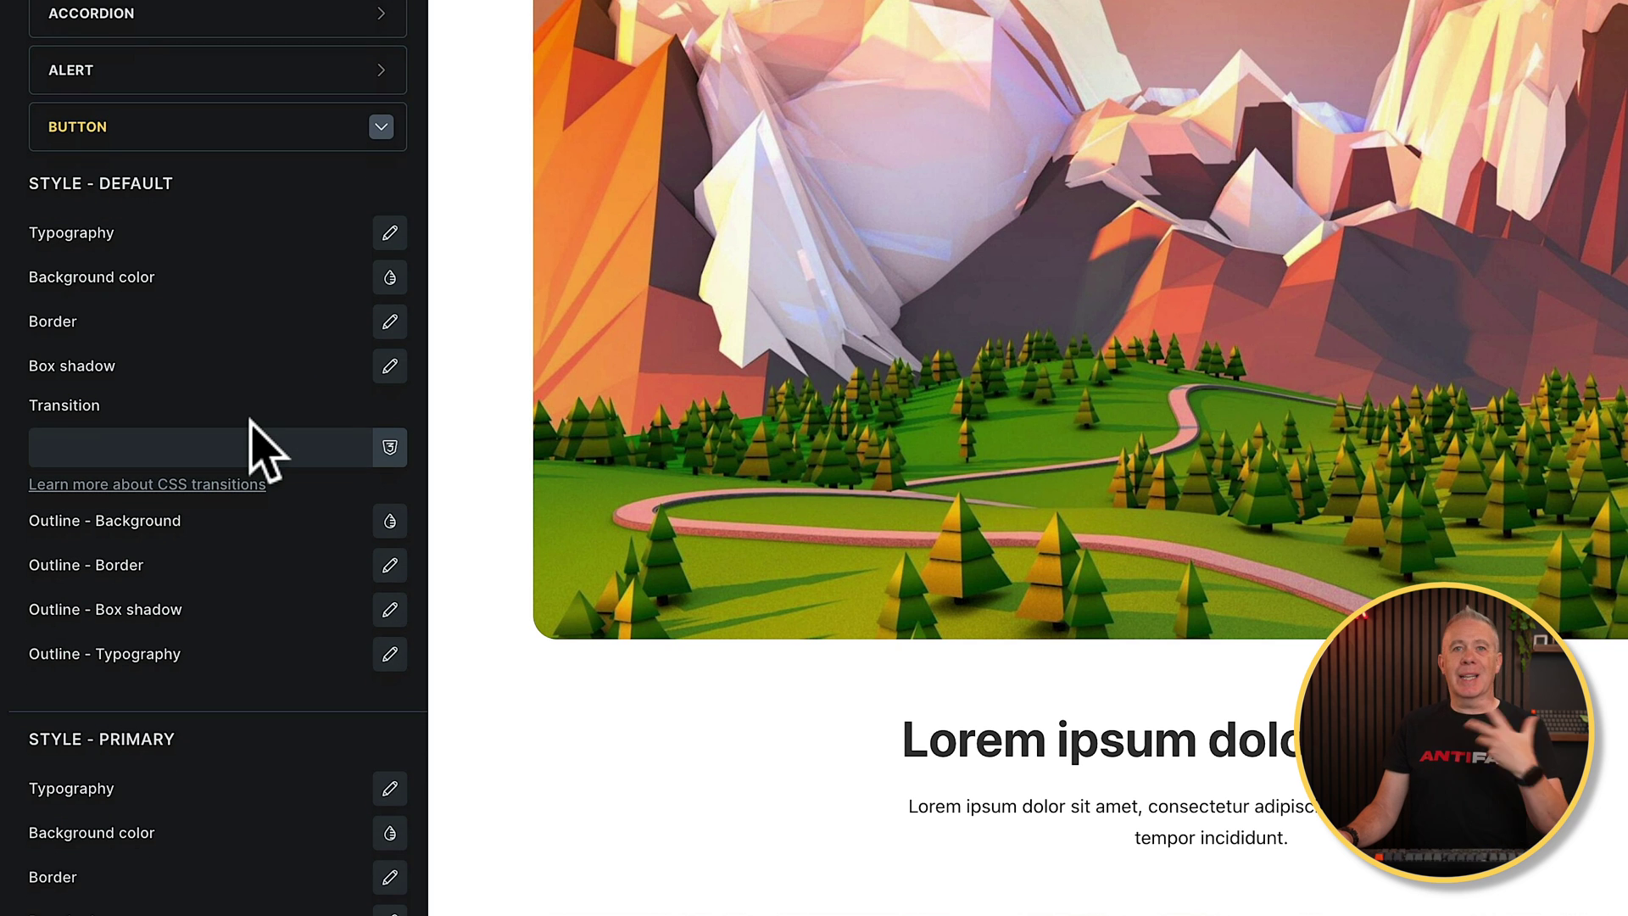
scroll(254, 449, down, 10)
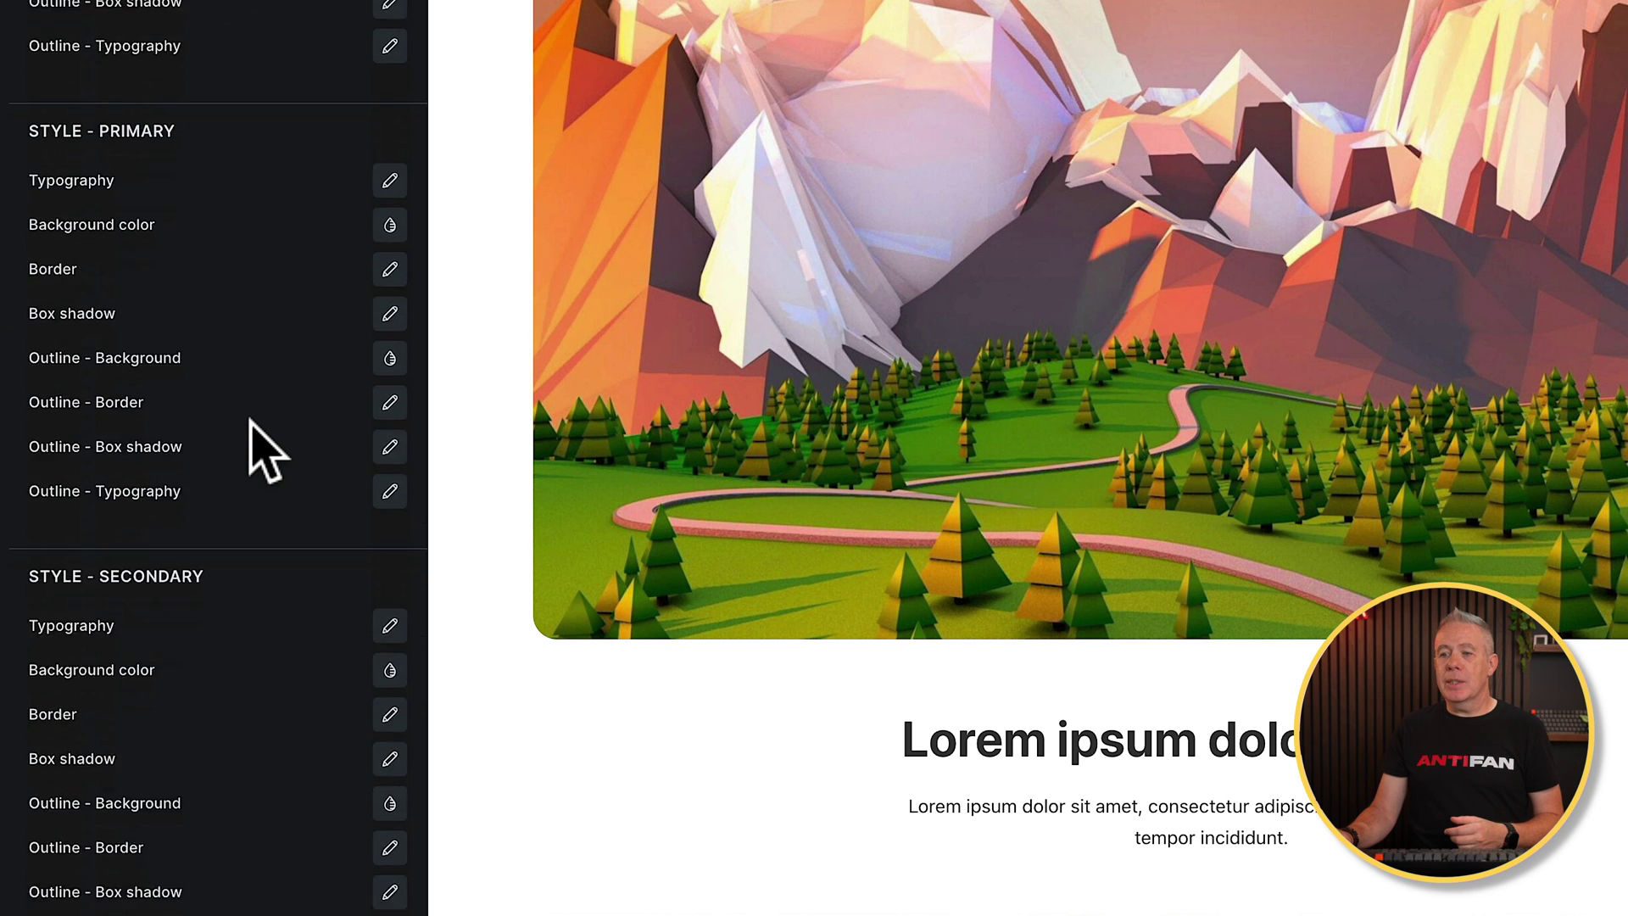
scroll(251, 421, down, 7)
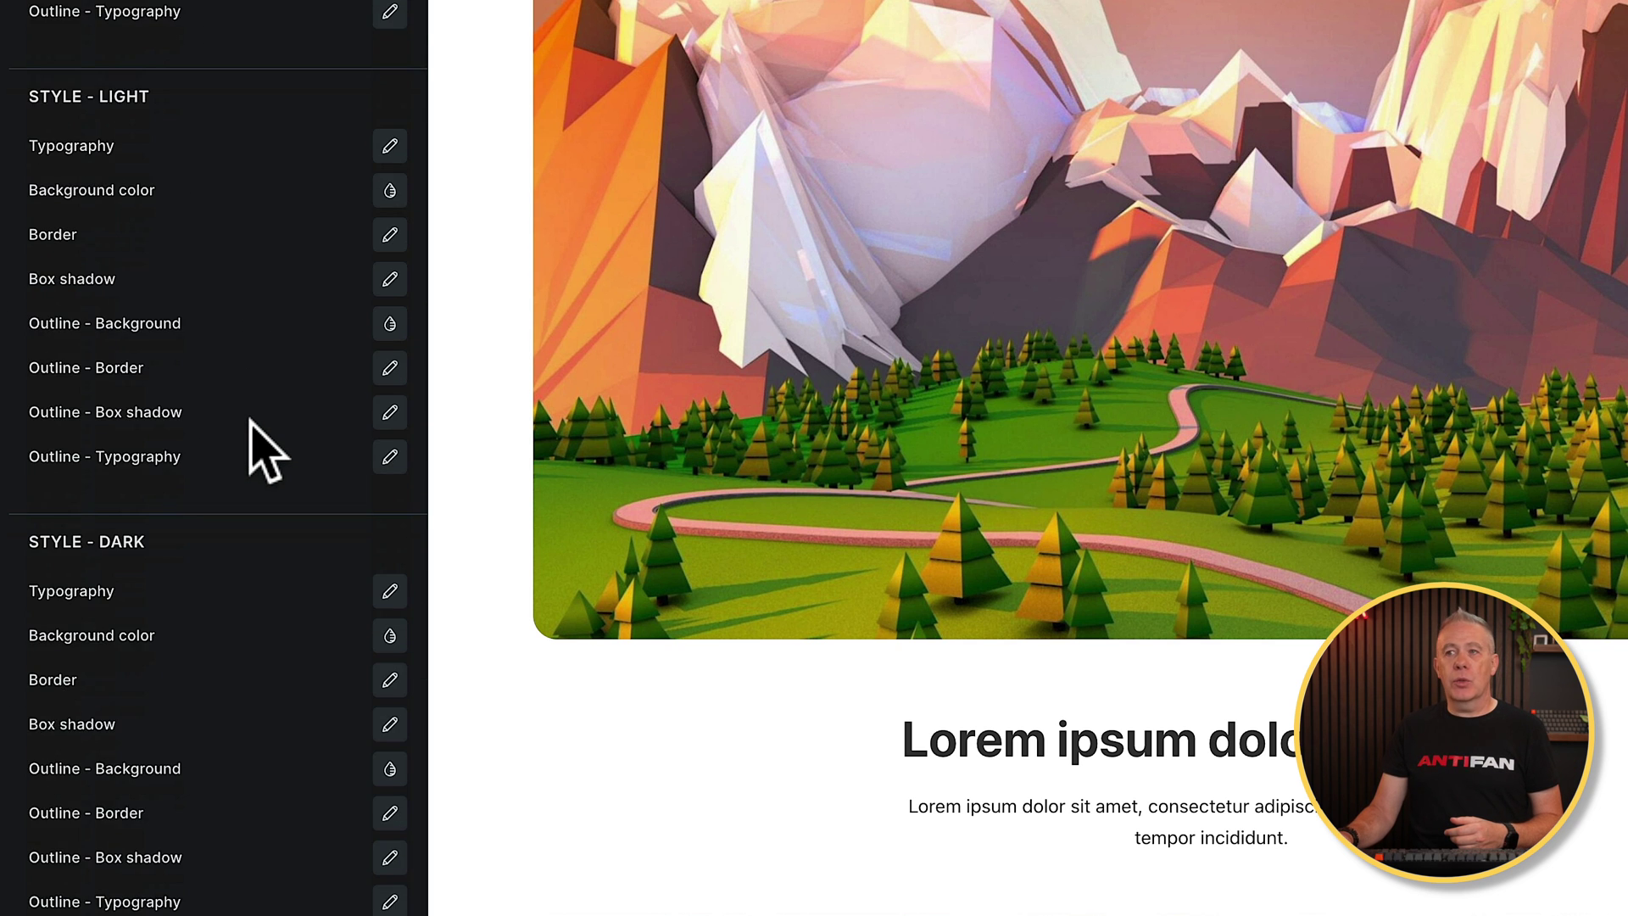
scroll(251, 421, up, 8)
scroll(265, 451, up, 4)
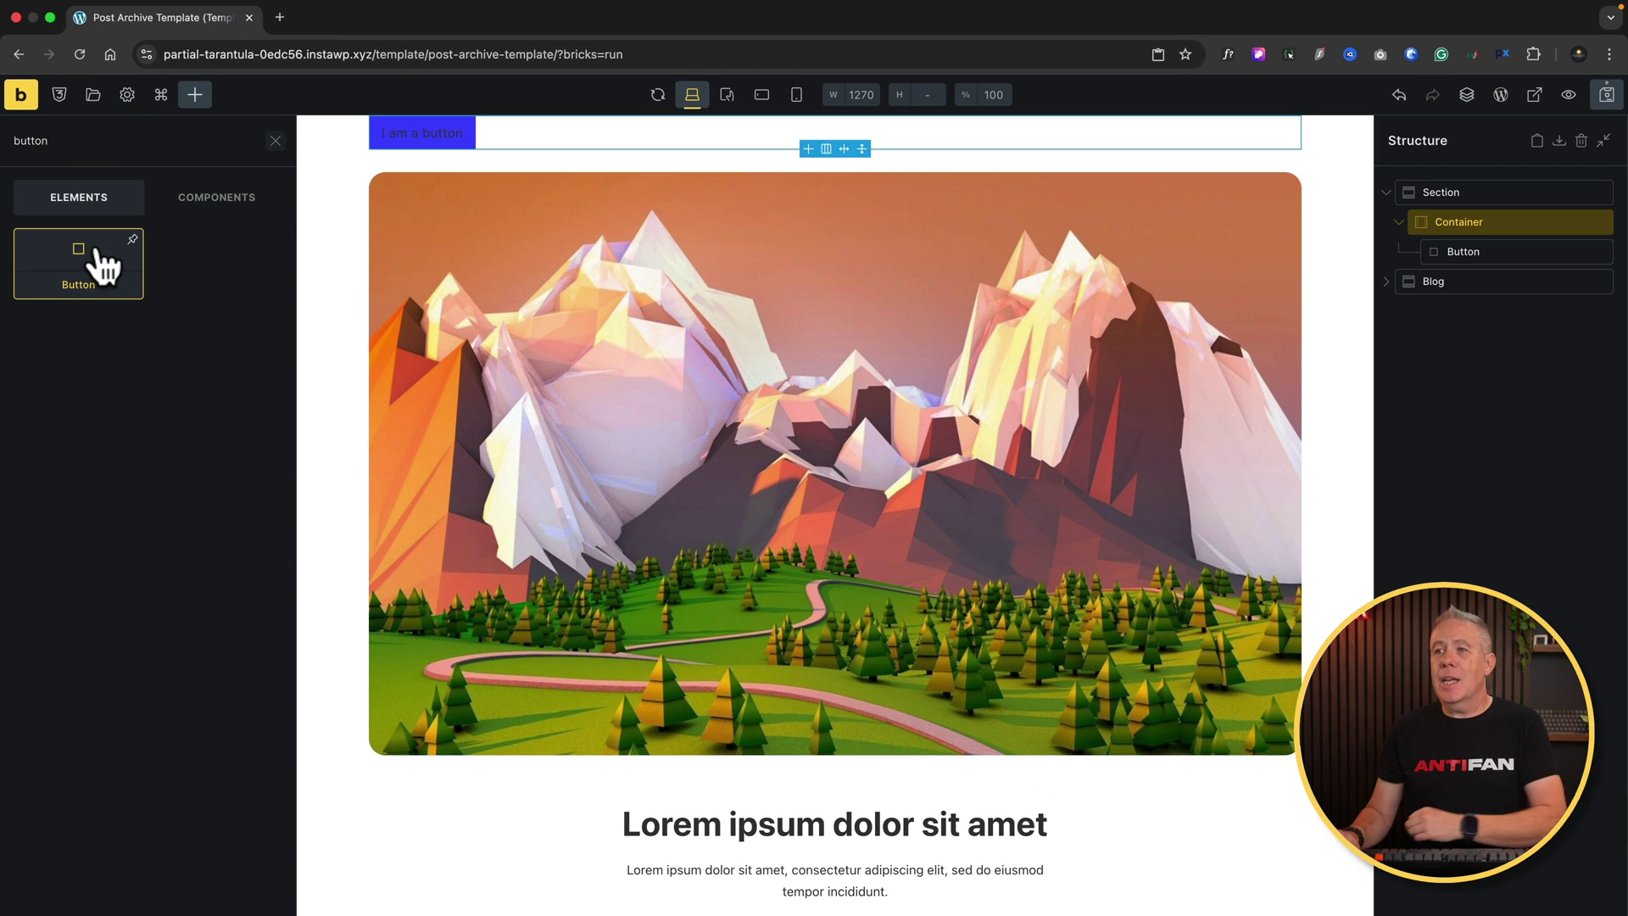
Select the test button and switch its style to Secondary, then Light, then back to Primary.
click(1480, 253)
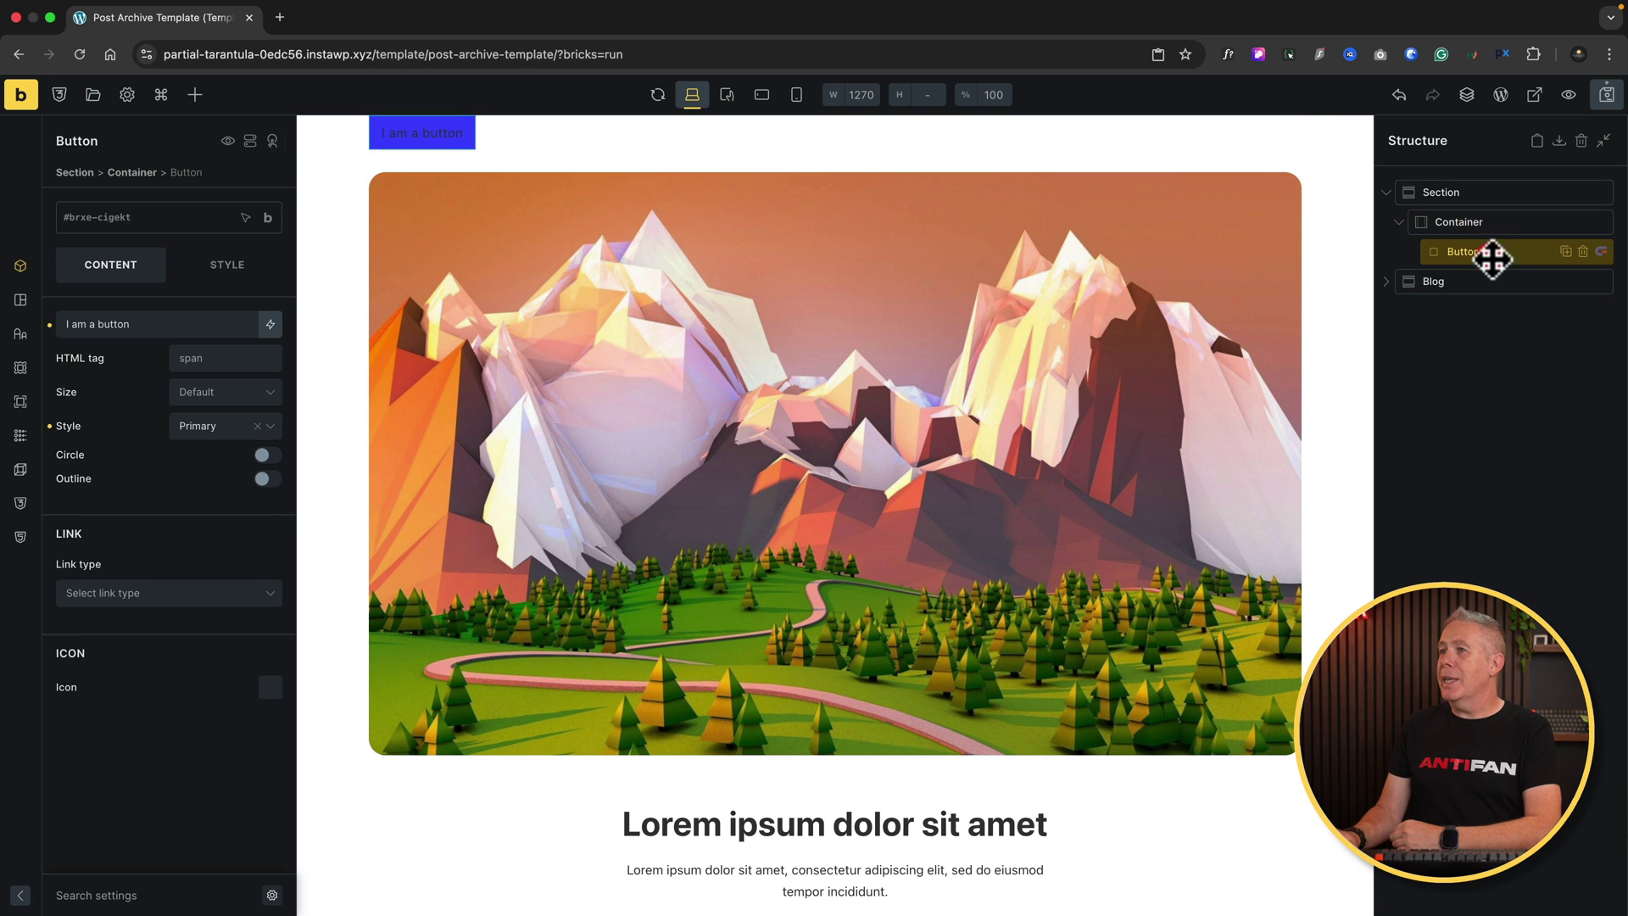
scroll(757, 371, up, 1)
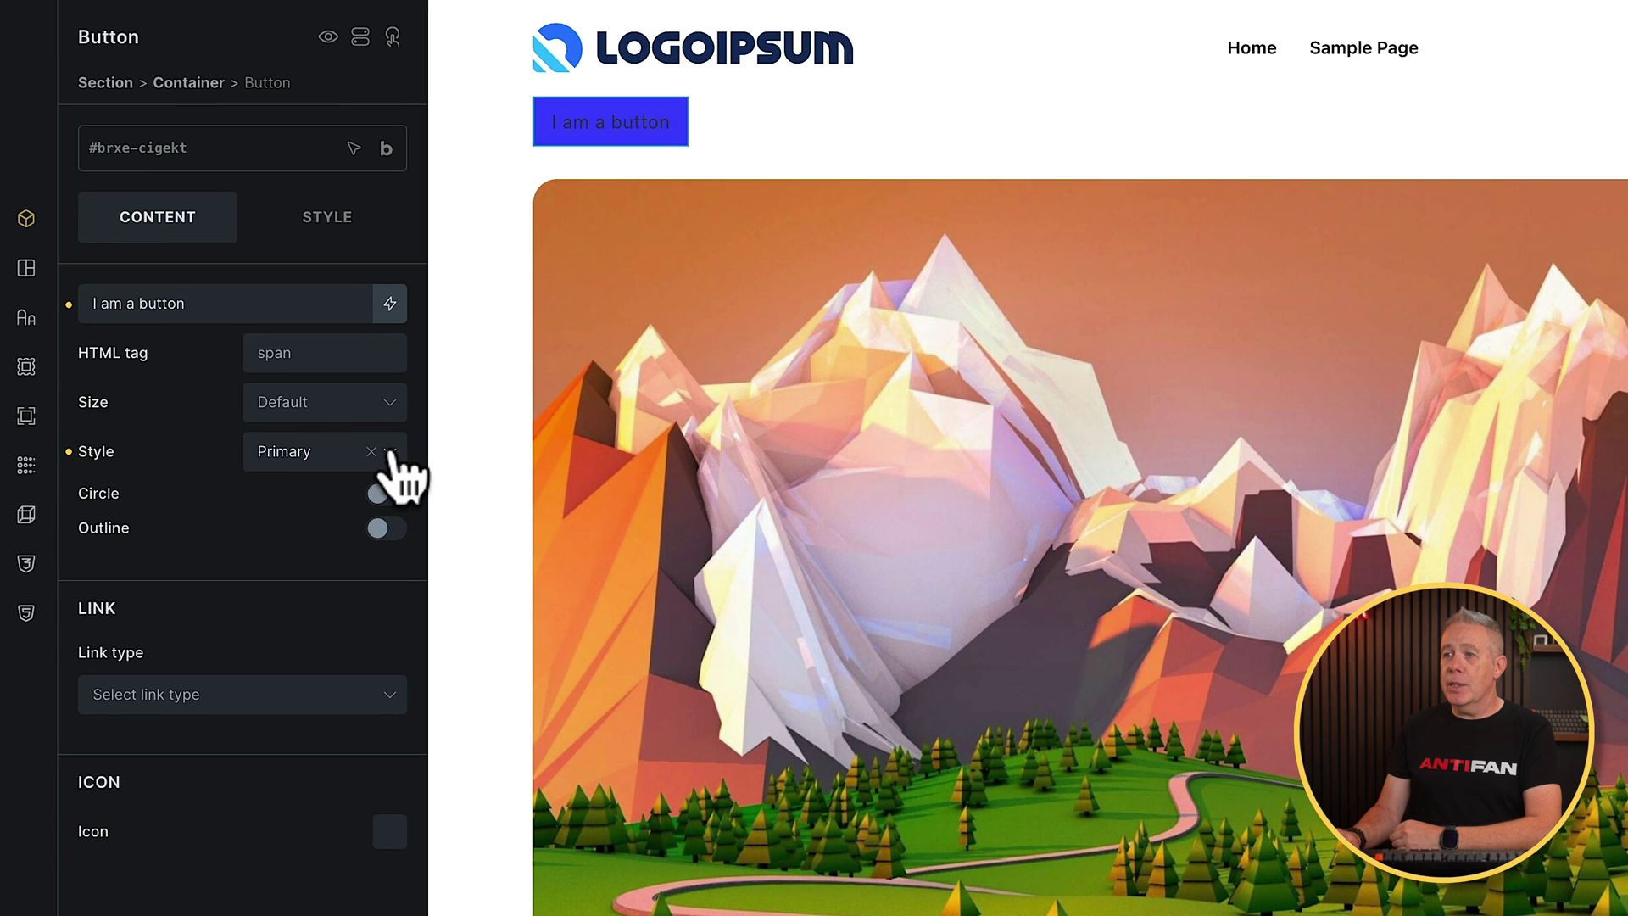
click(313, 431)
click(307, 530)
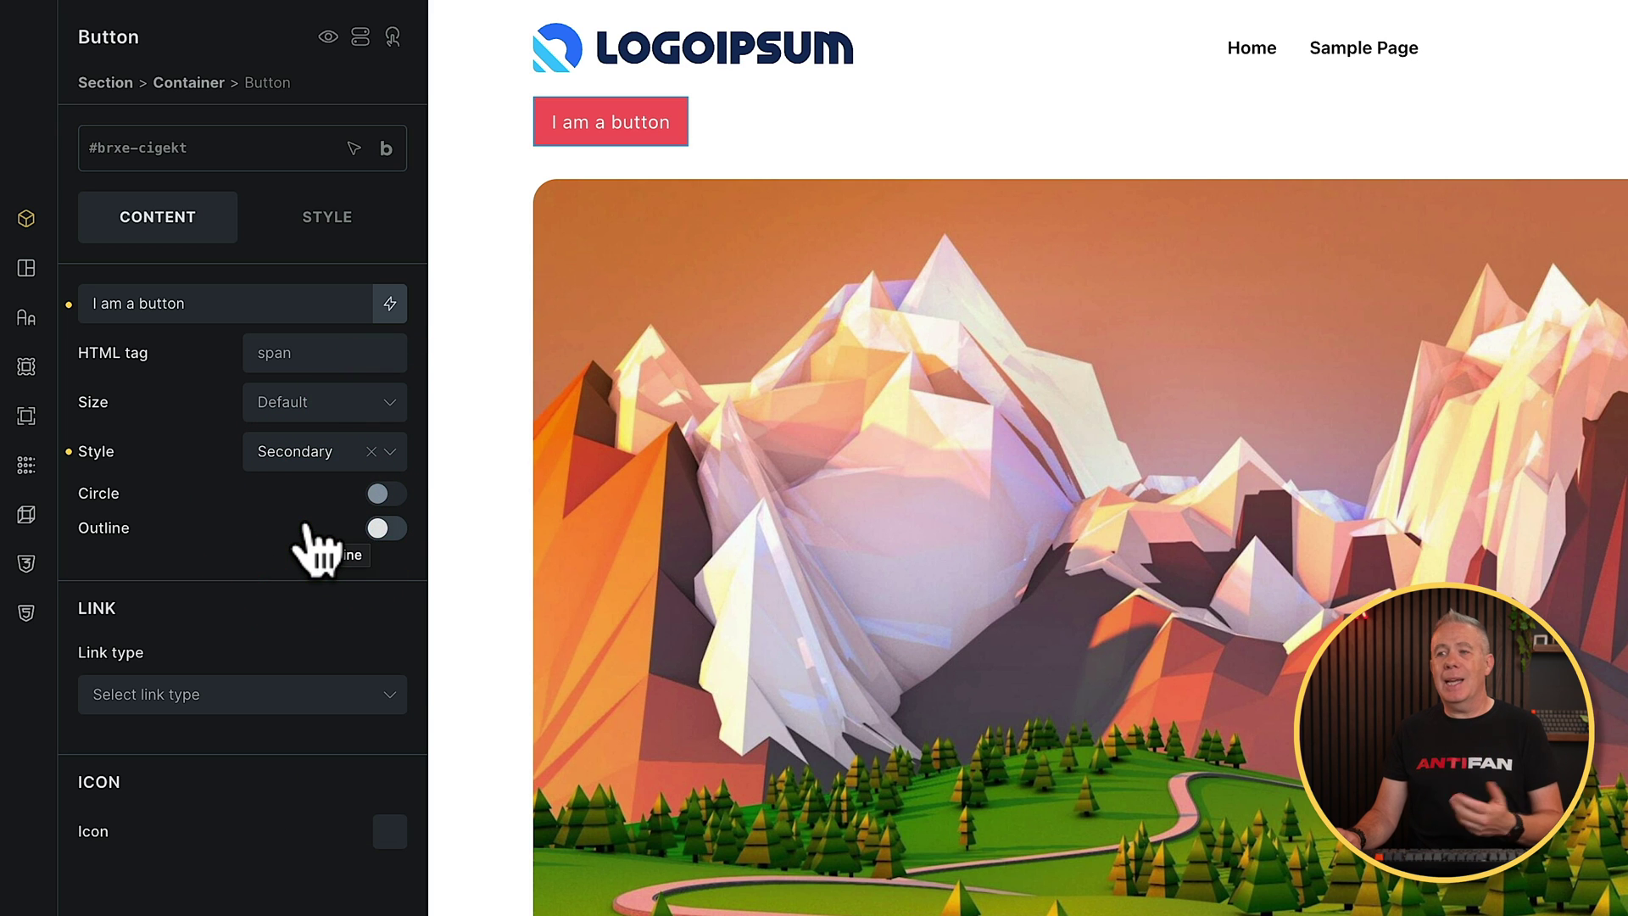
click(392, 451)
click(315, 559)
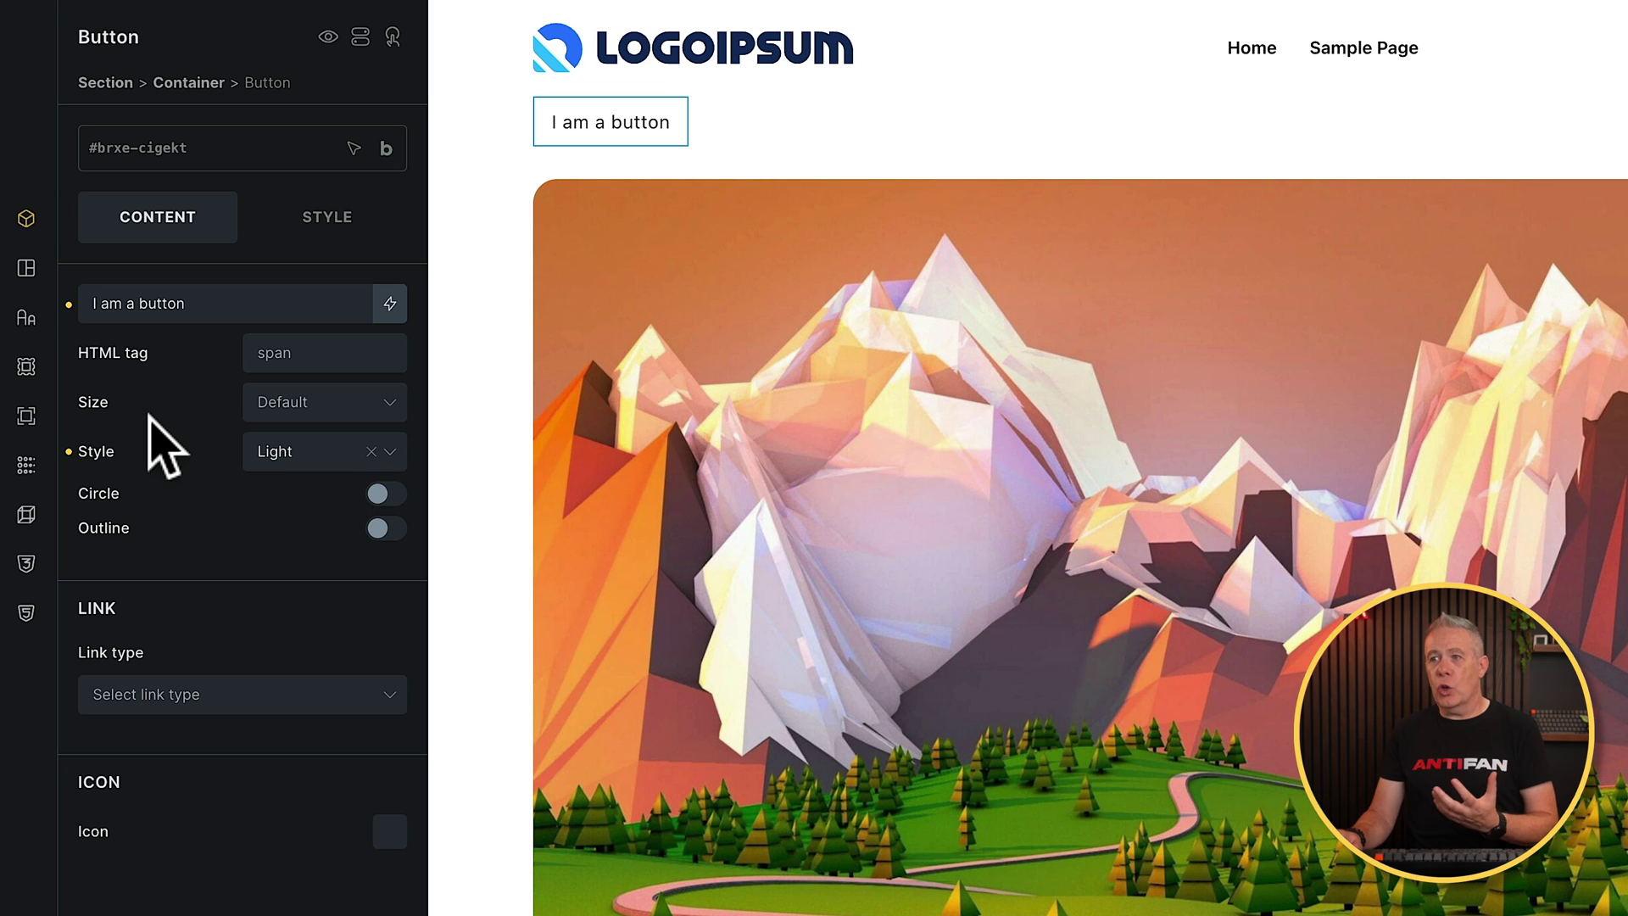
click(396, 446)
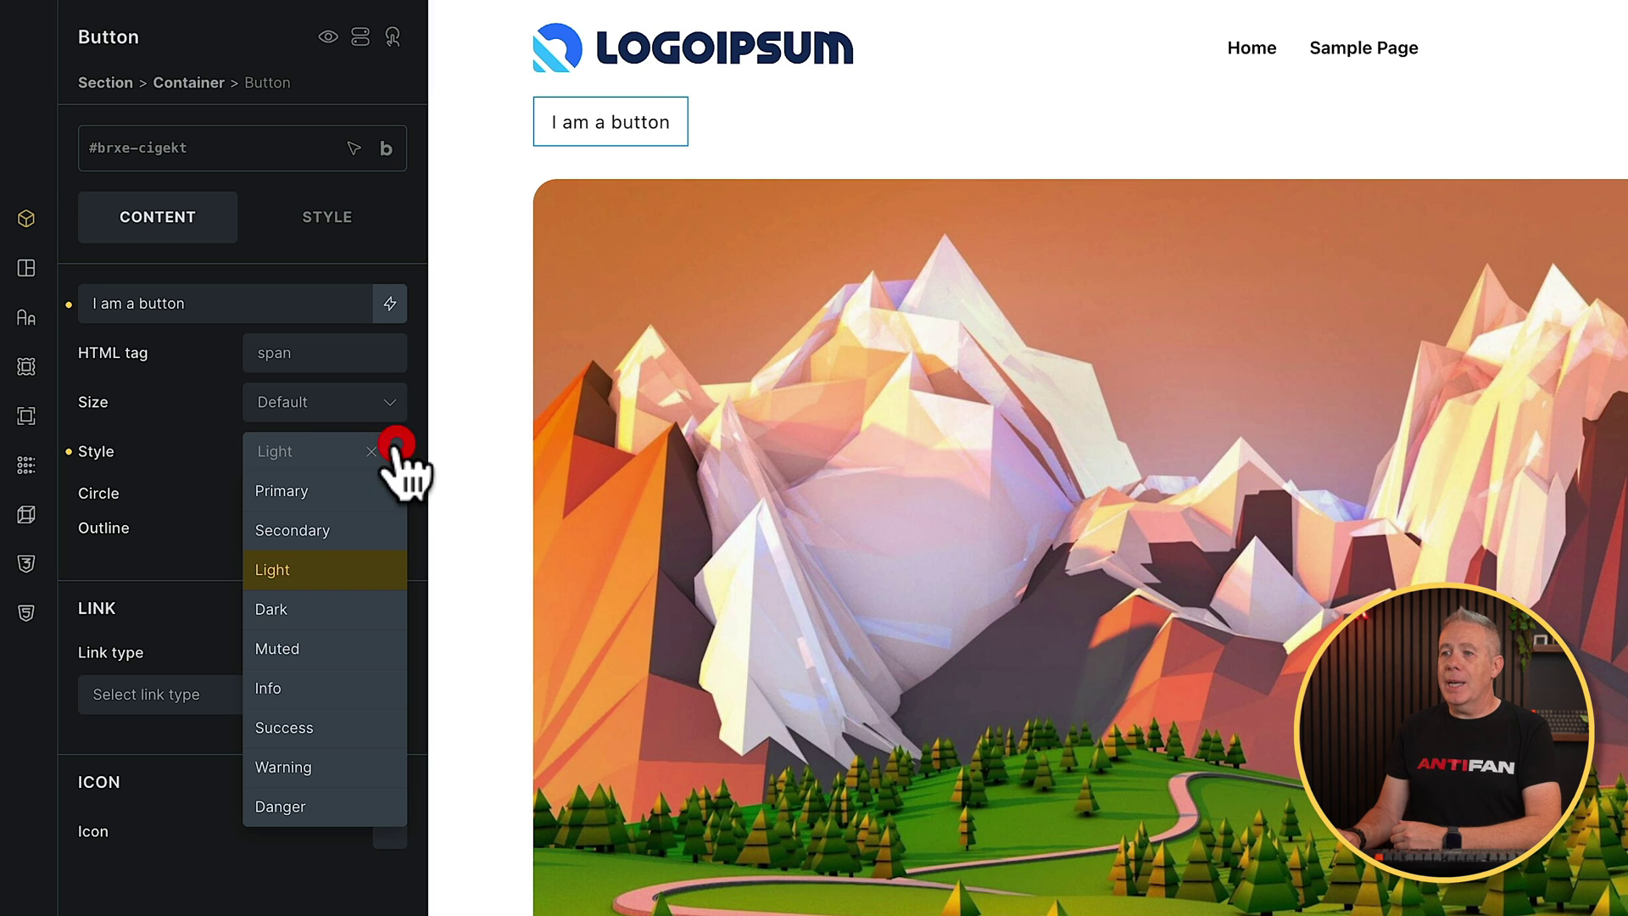
click(321, 492)
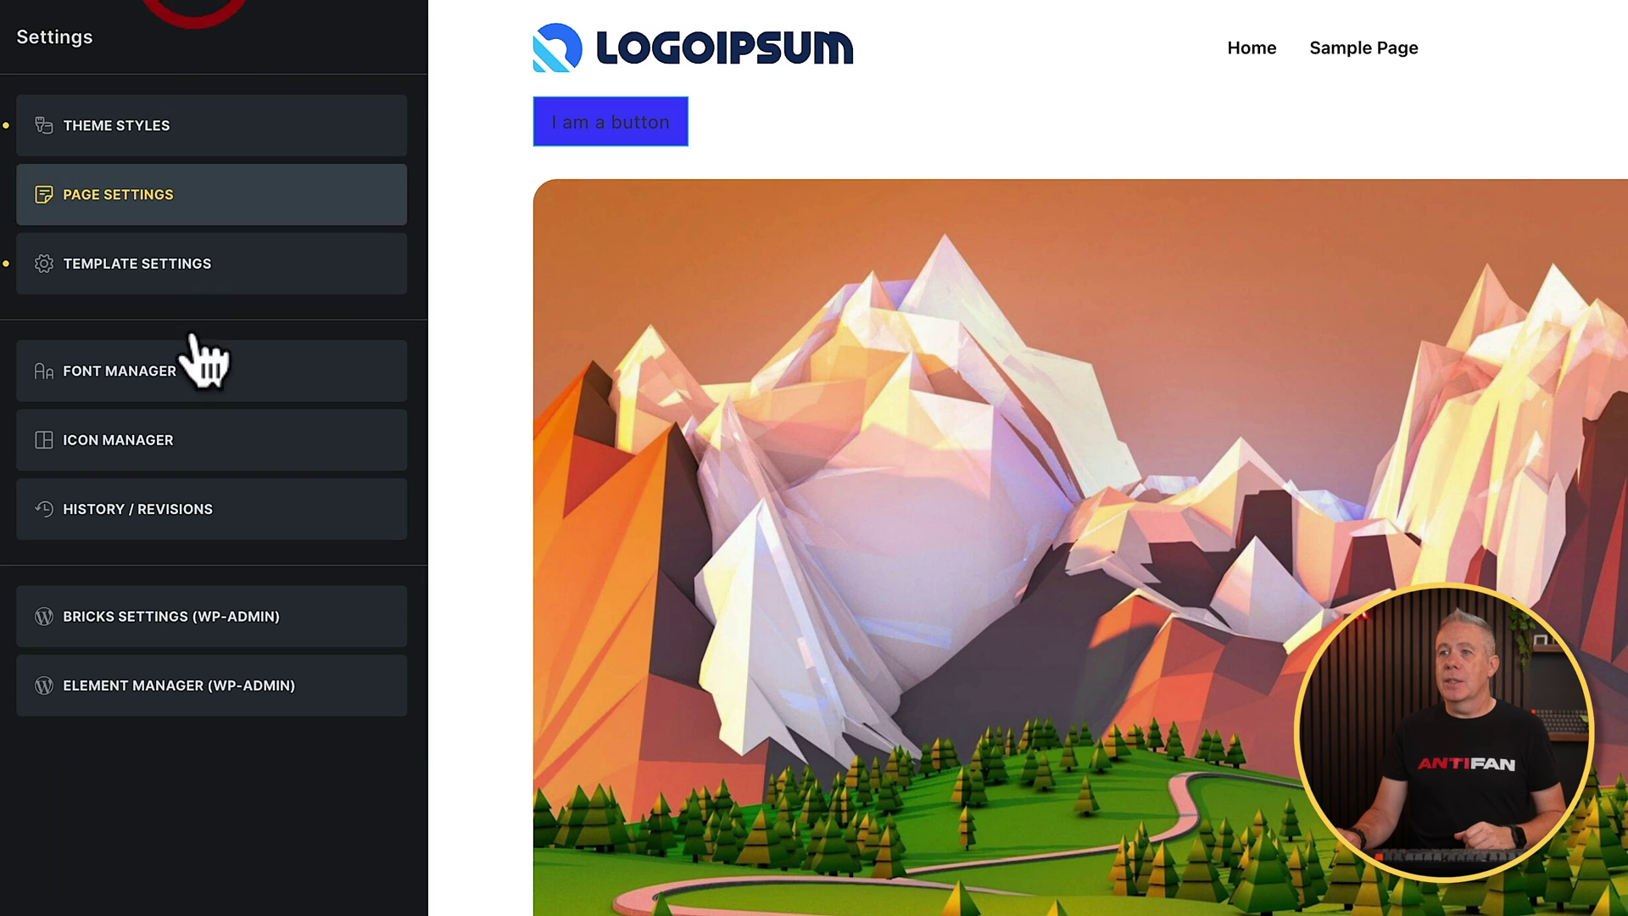
In Theme Styles > Elements > Button, set the Style - Primary background colour to a green swatch.
click(153, 136)
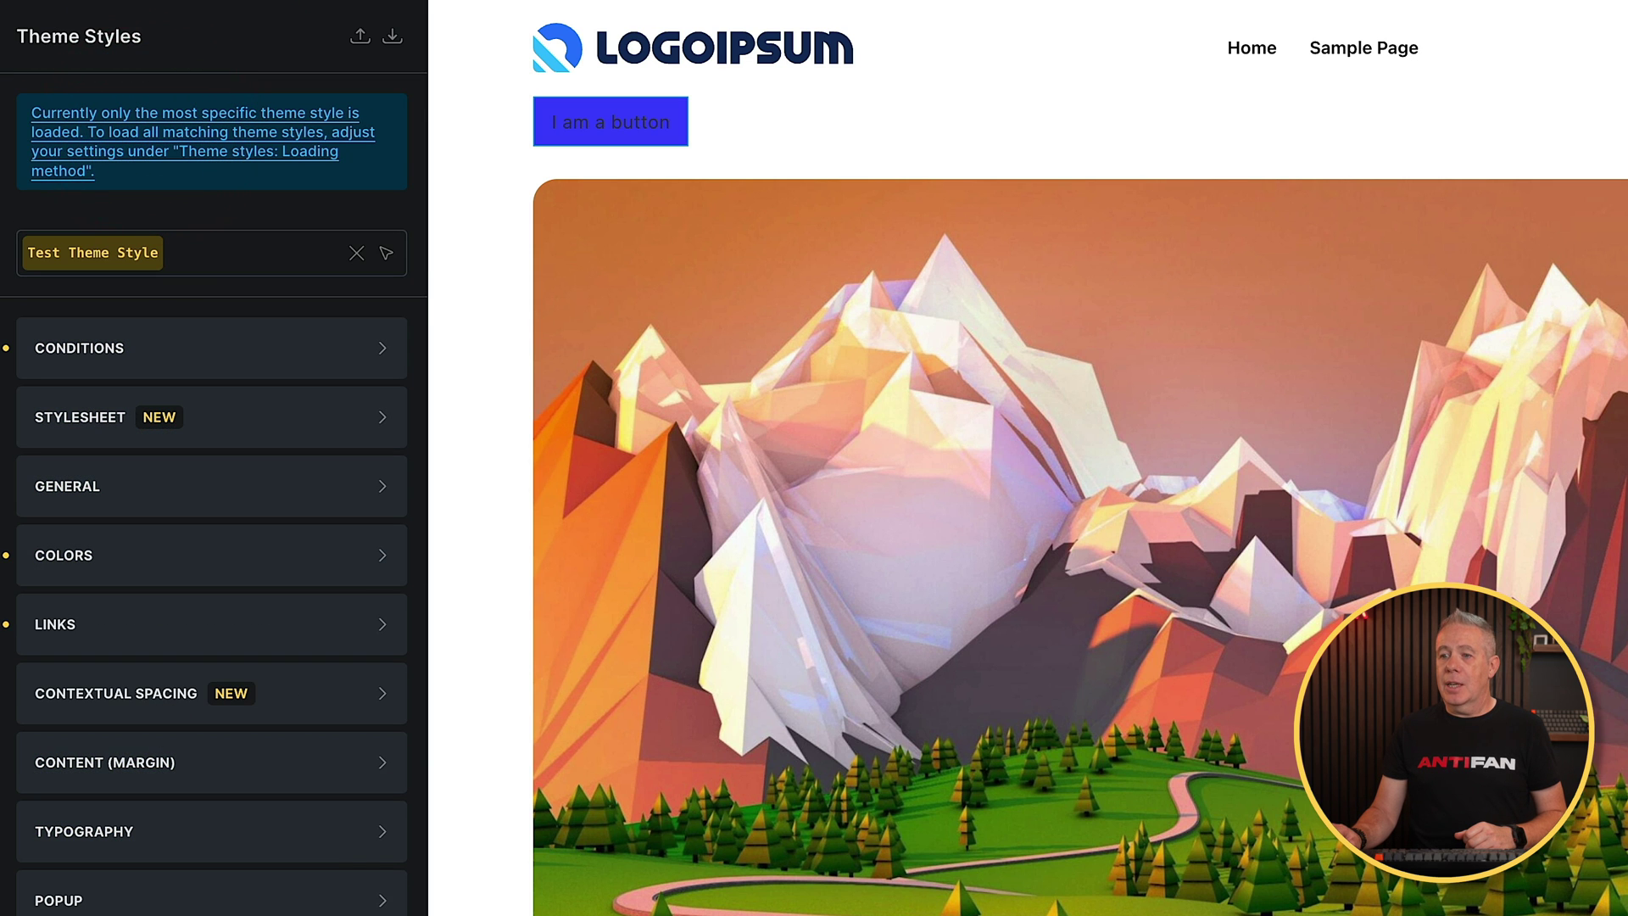
scroll(129, 848, down, 2)
click(93, 899)
scroll(128, 763, down, 8)
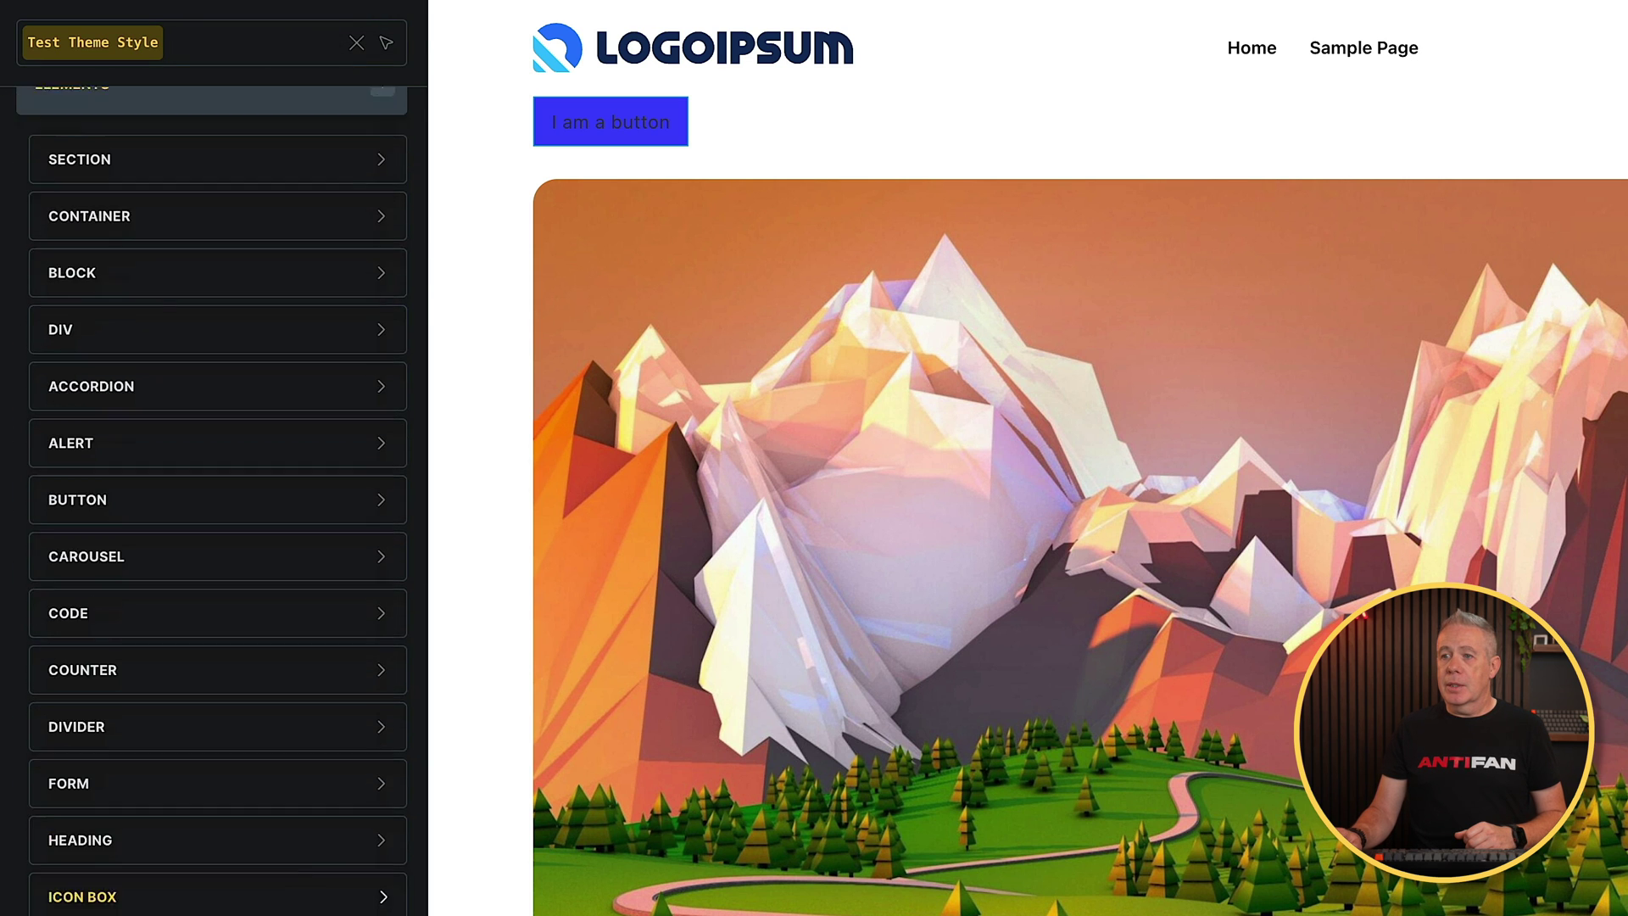
scroll(217, 502, down, 1)
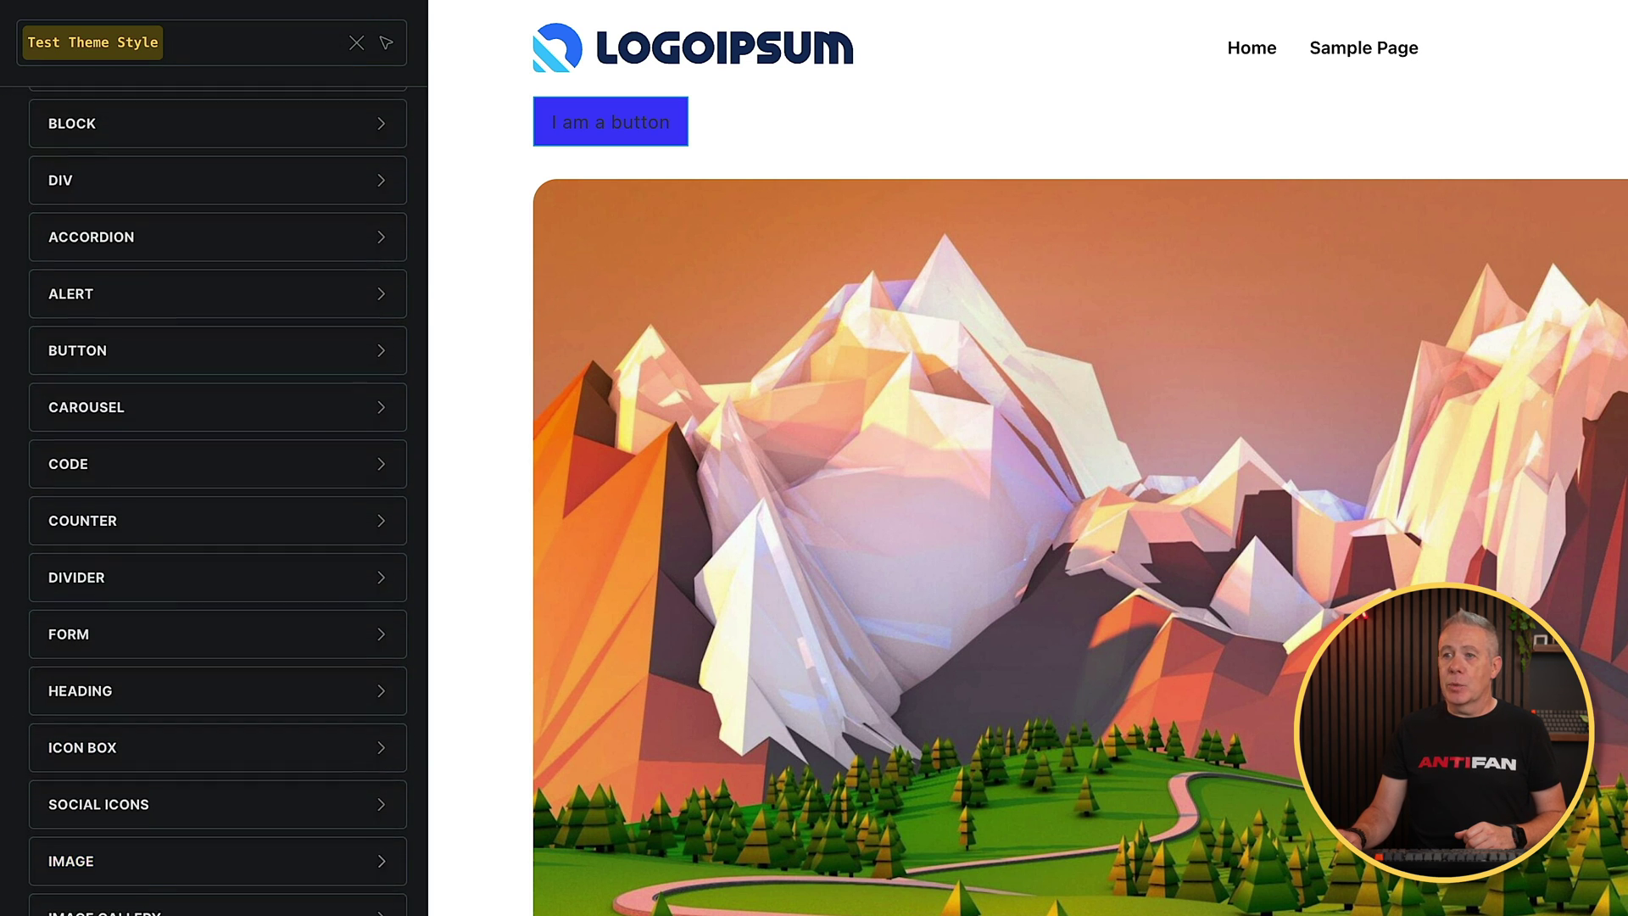
click(134, 354)
scroll(246, 751, down, 6)
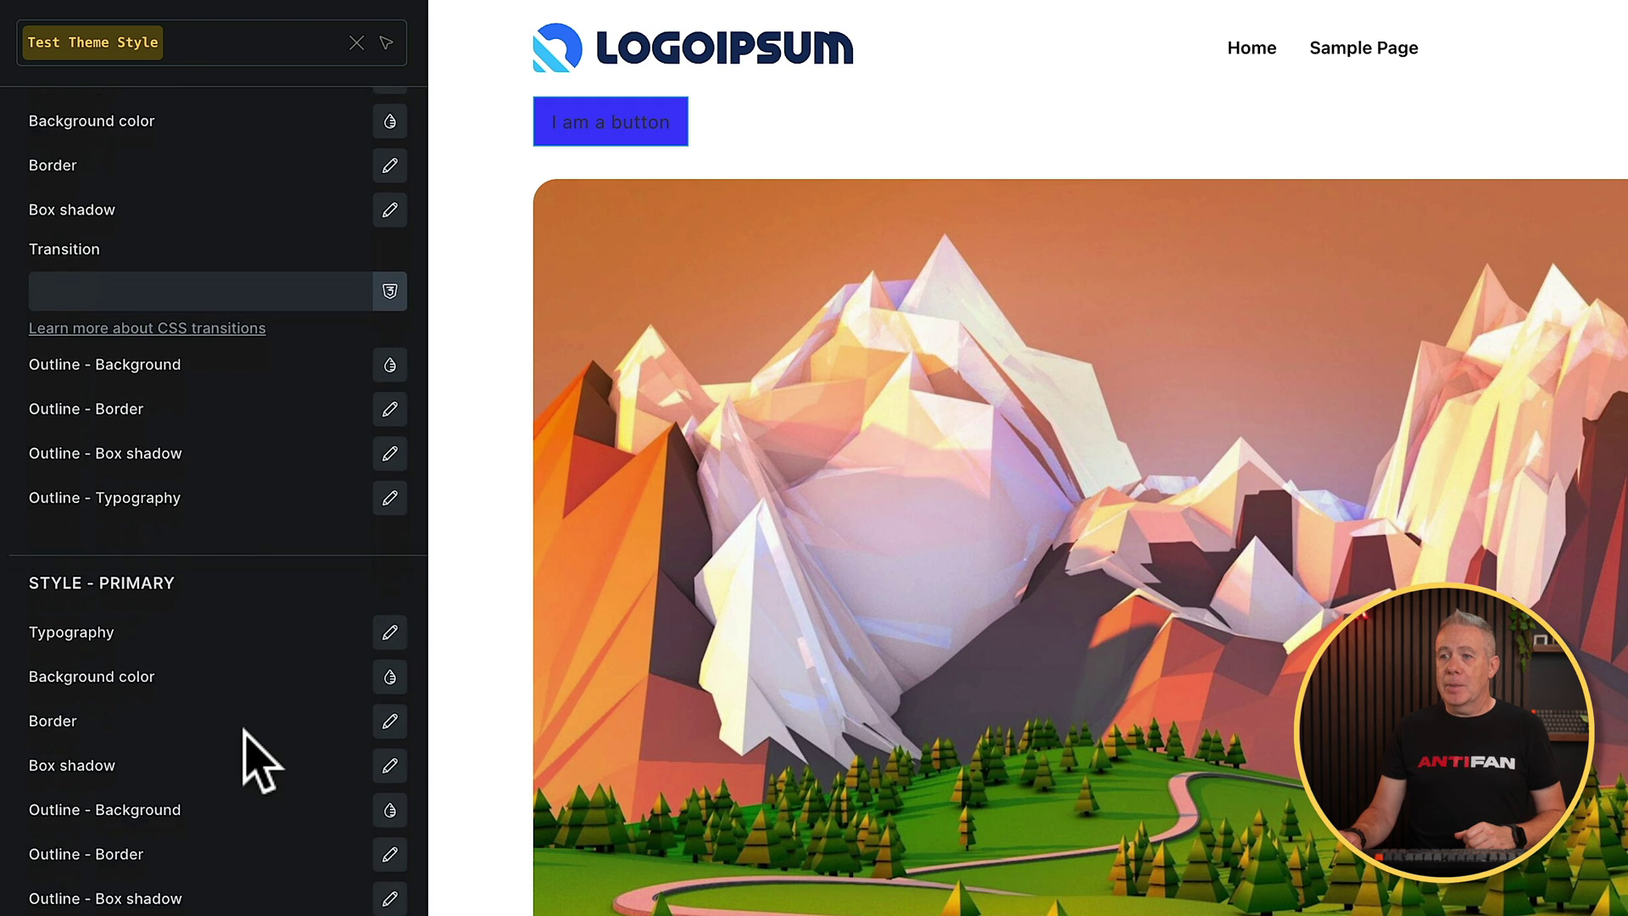
scroll(255, 759, down, 3)
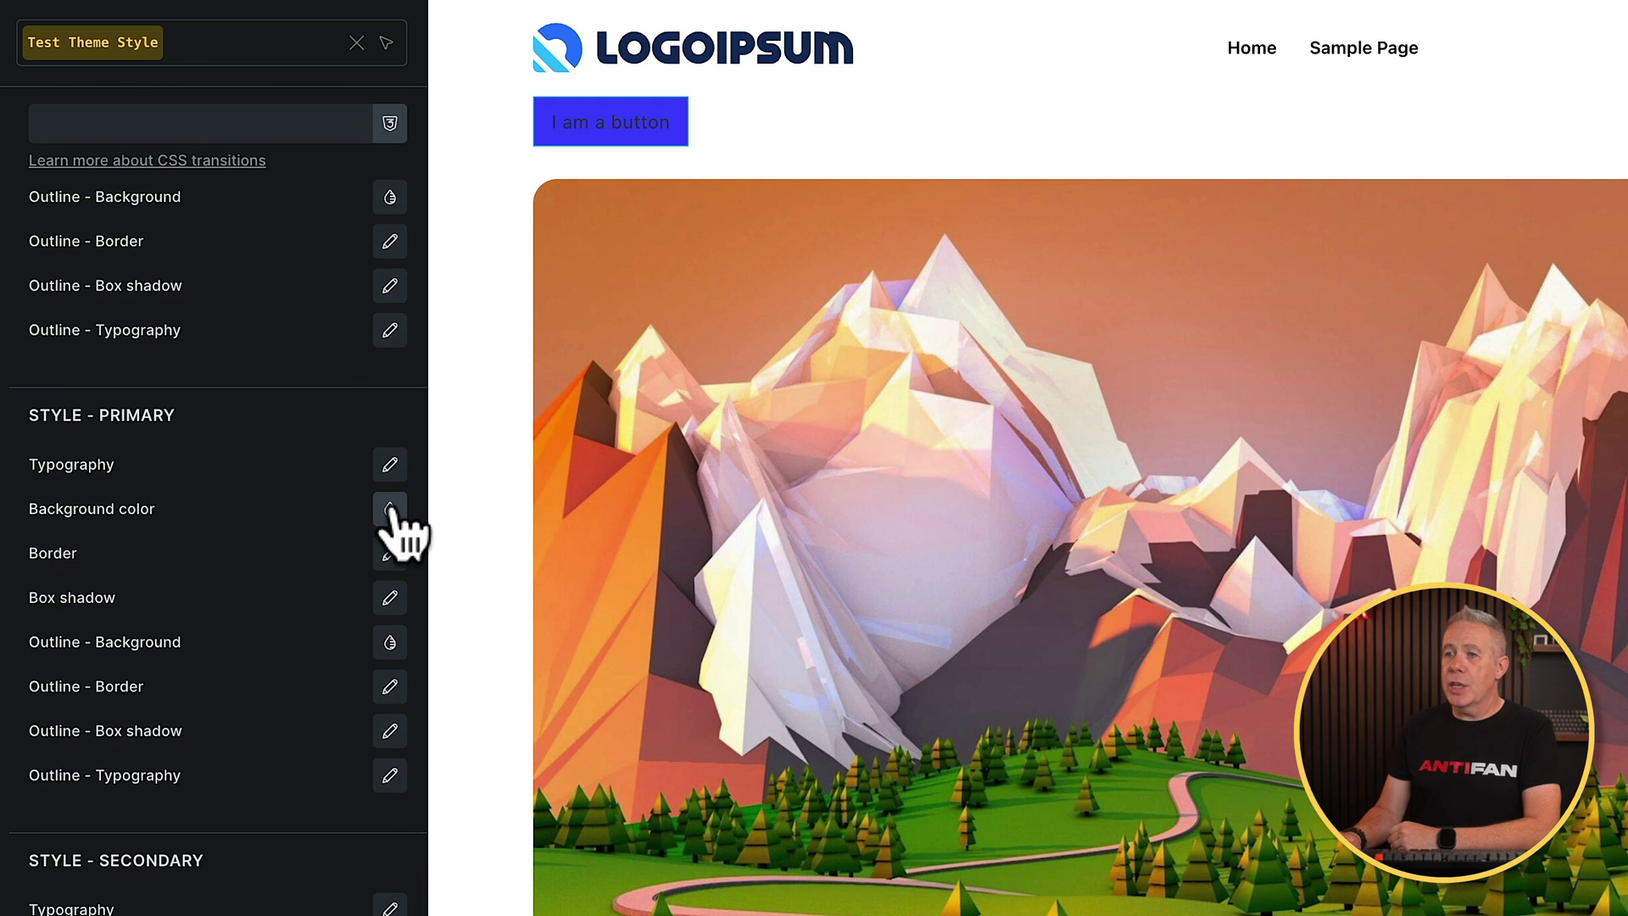
click(390, 509)
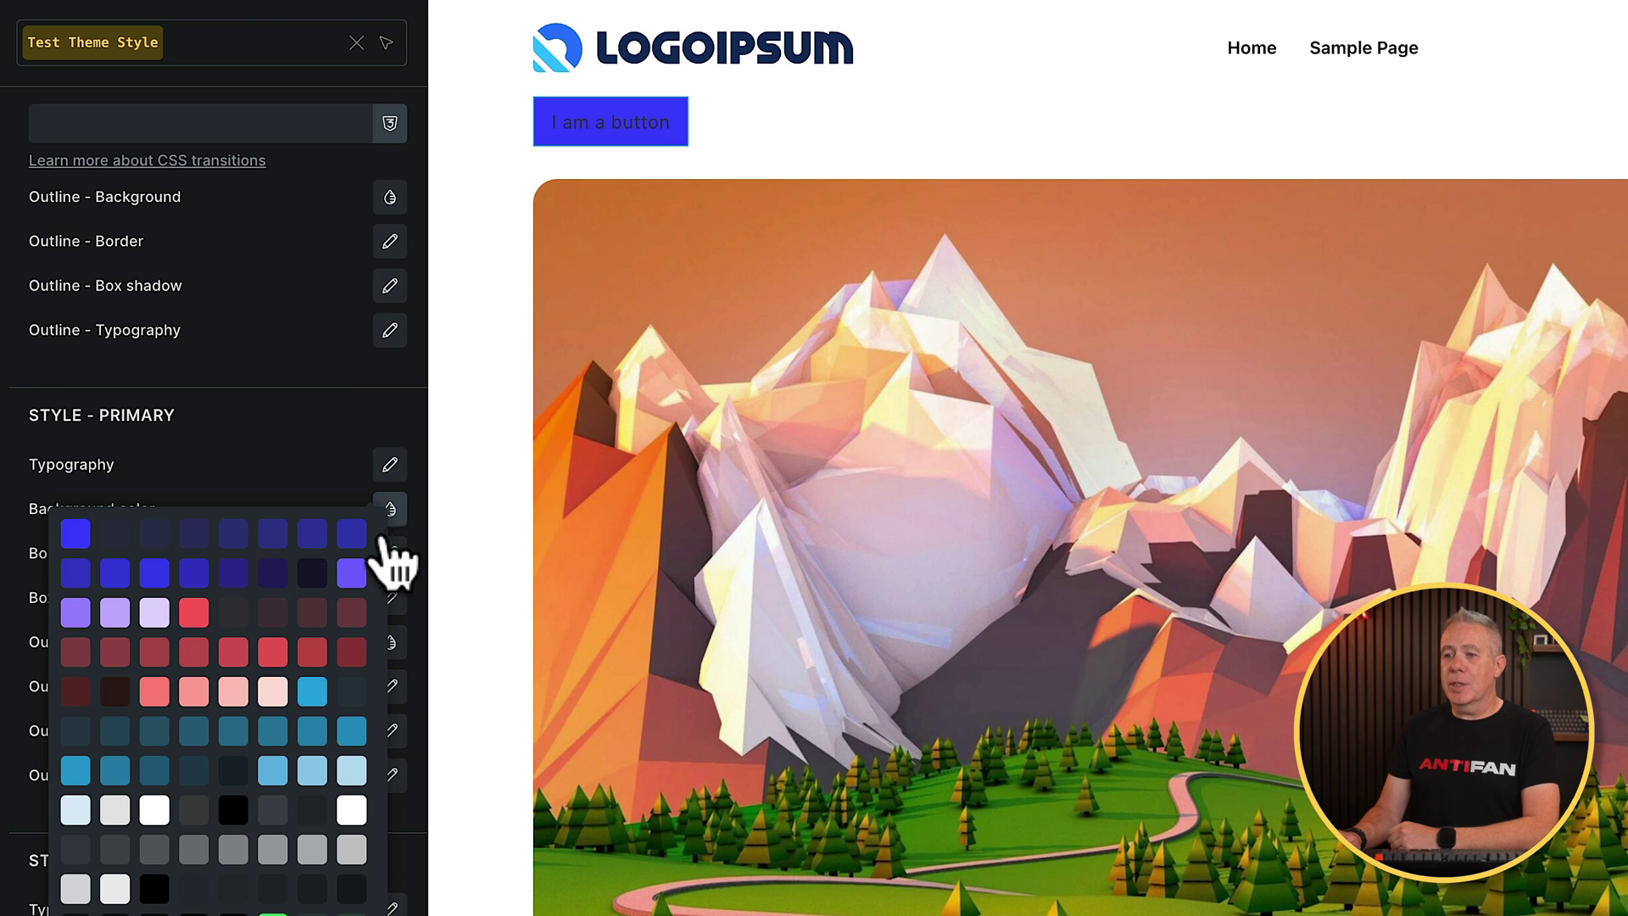
click(272, 912)
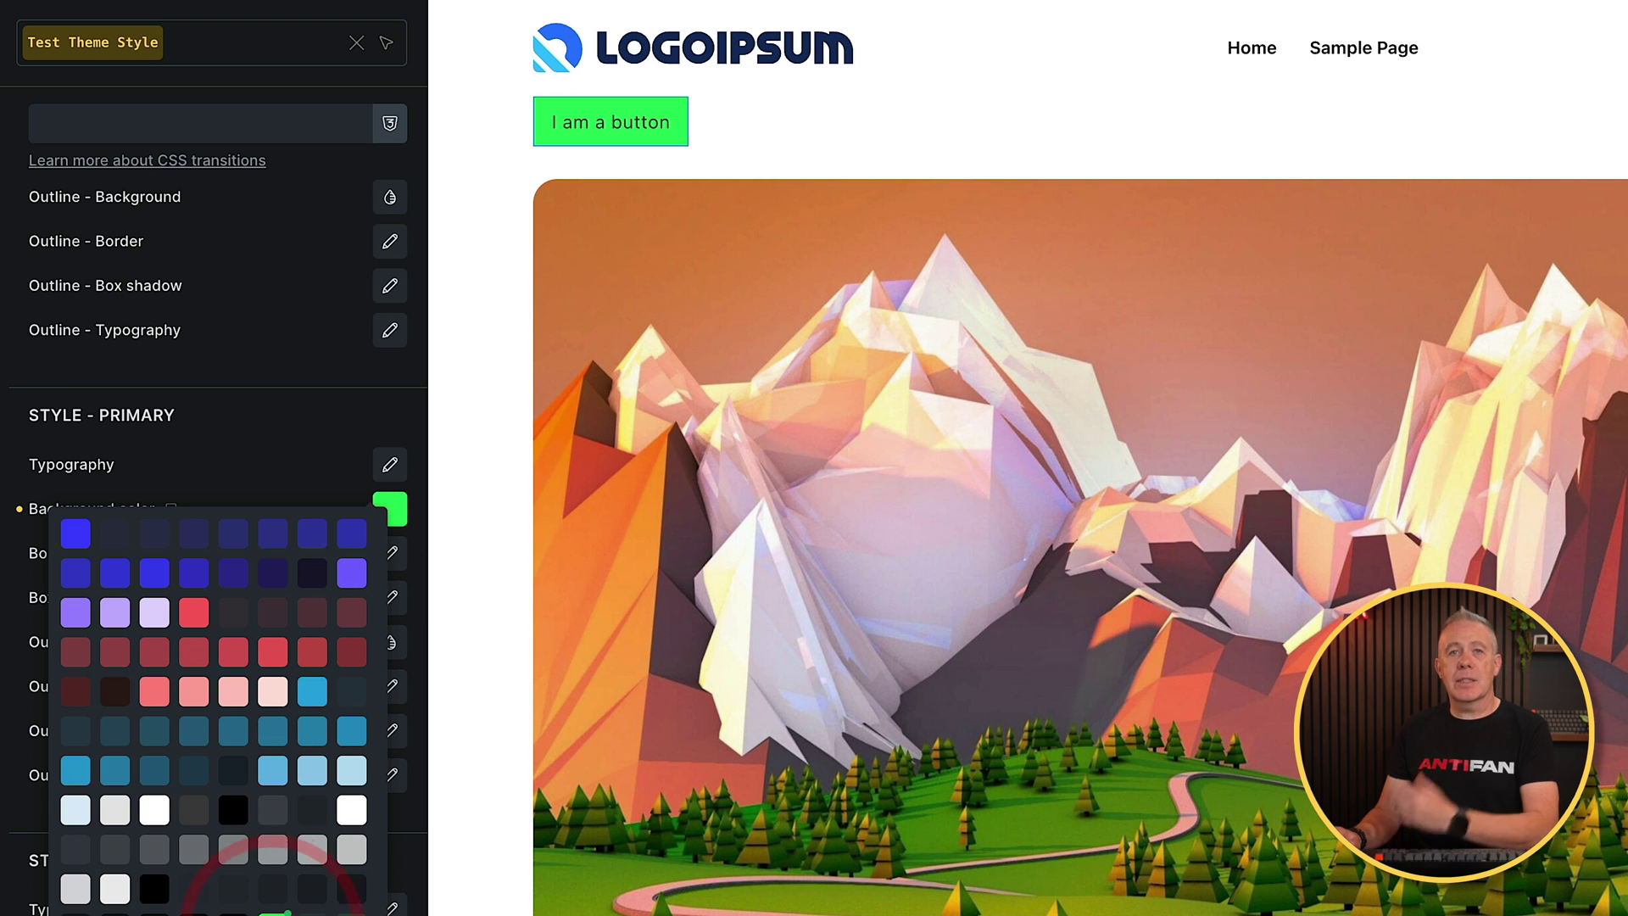
click(261, 417)
Set the primary button text to 1.8rem with a dark colour.
click(390, 464)
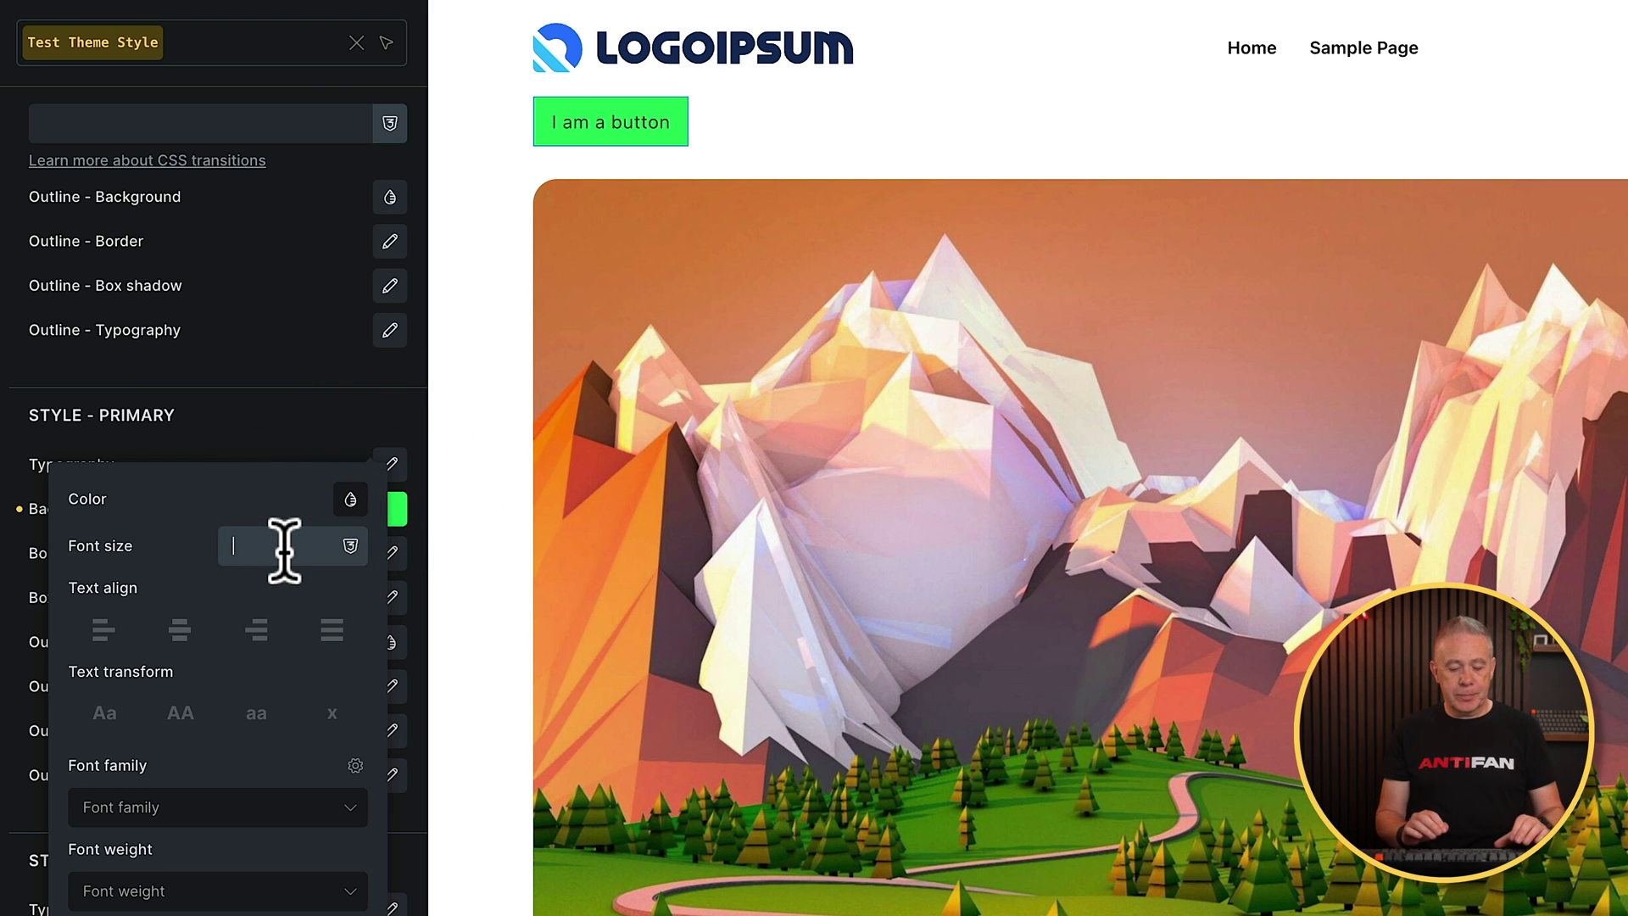
text(1.8rem)
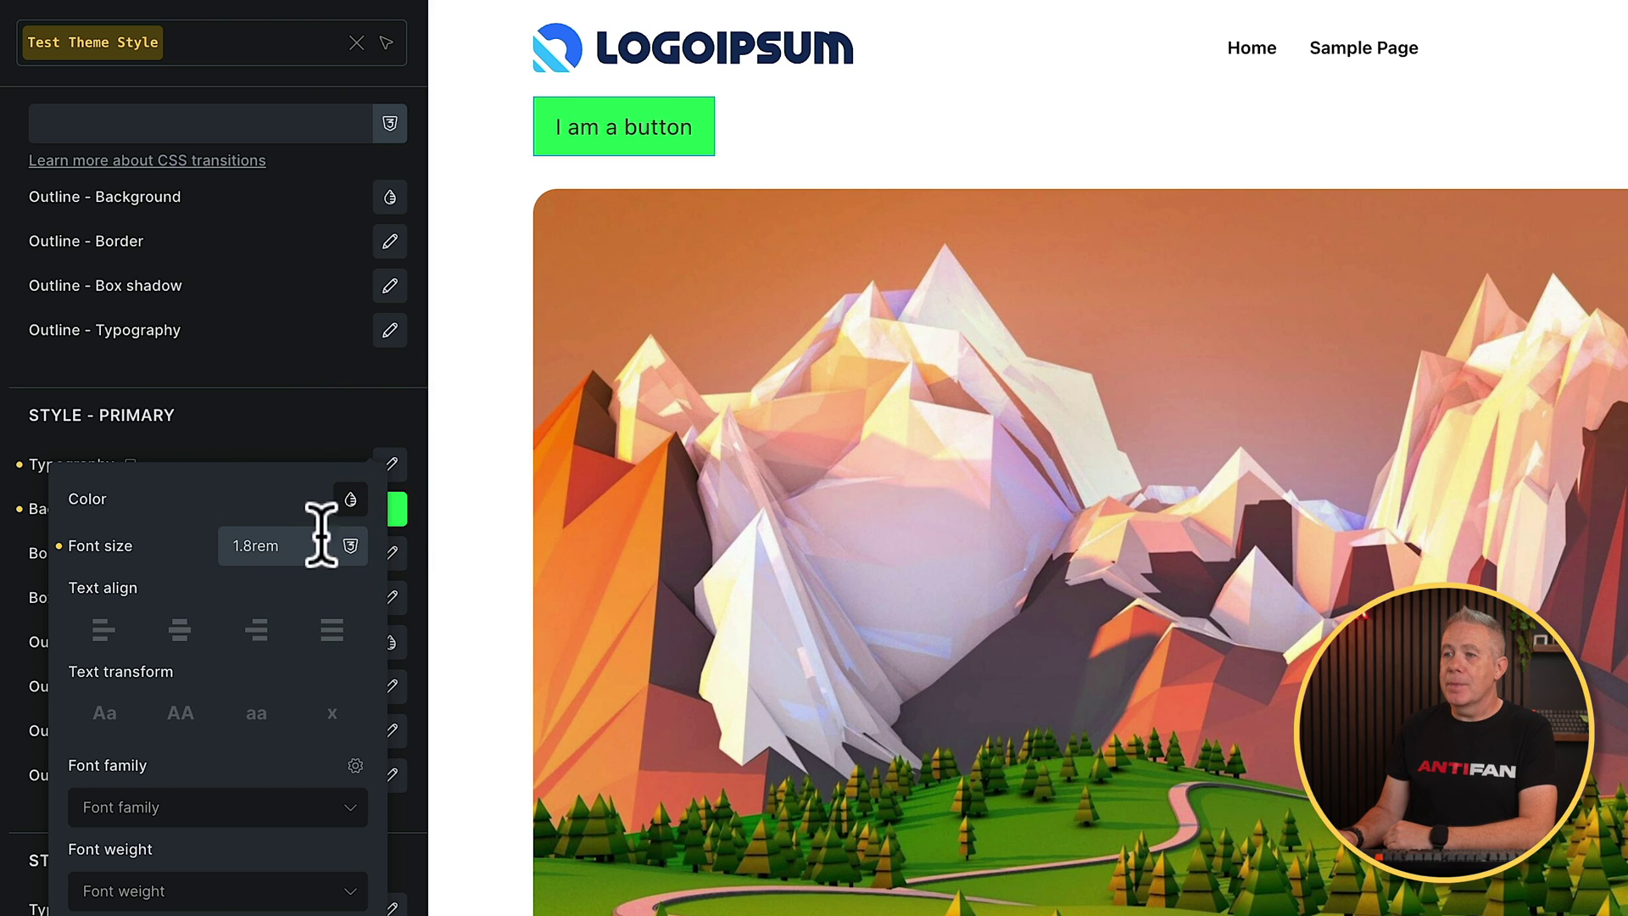
click(348, 500)
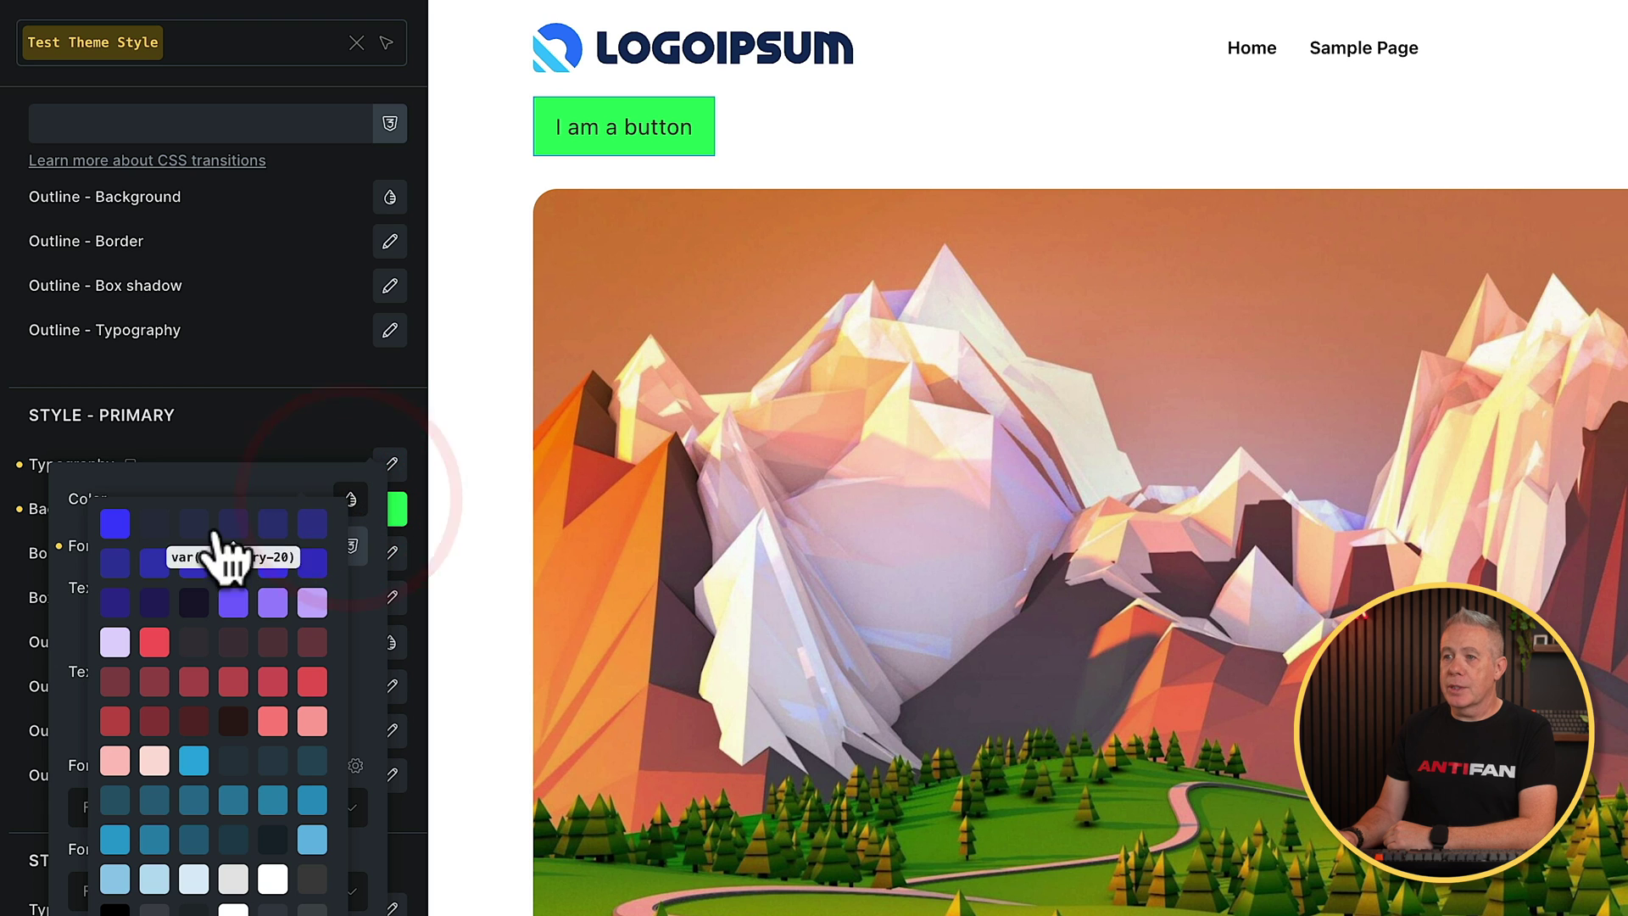
click(194, 604)
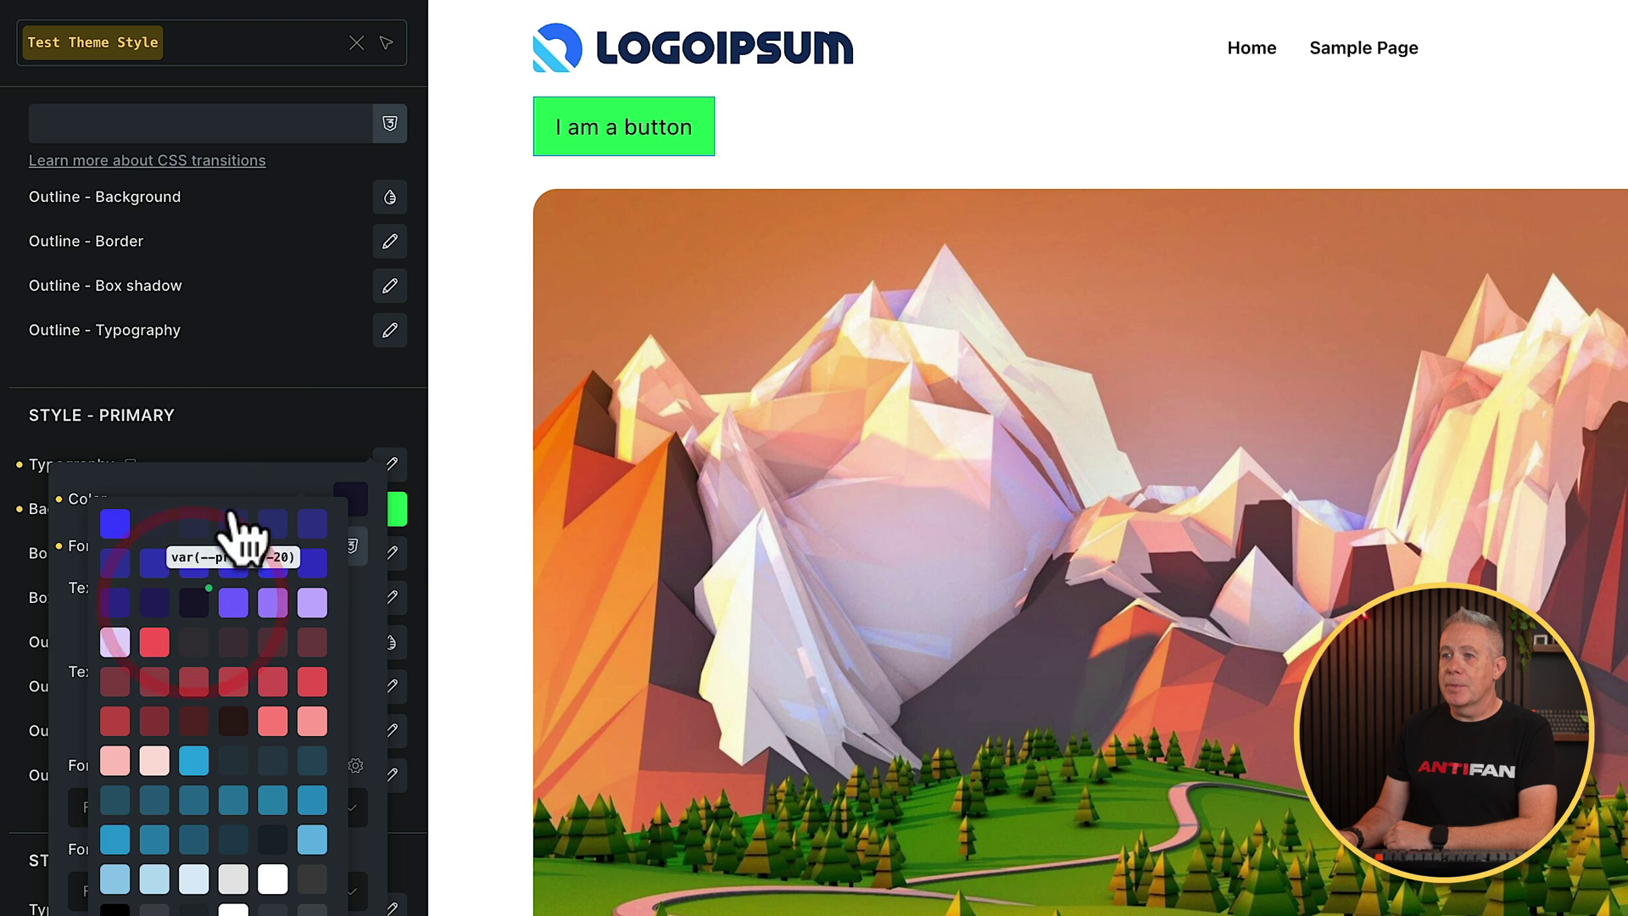
click(236, 478)
Make the primary button text weight 900, italic and uppercase.
click(217, 809)
click(212, 806)
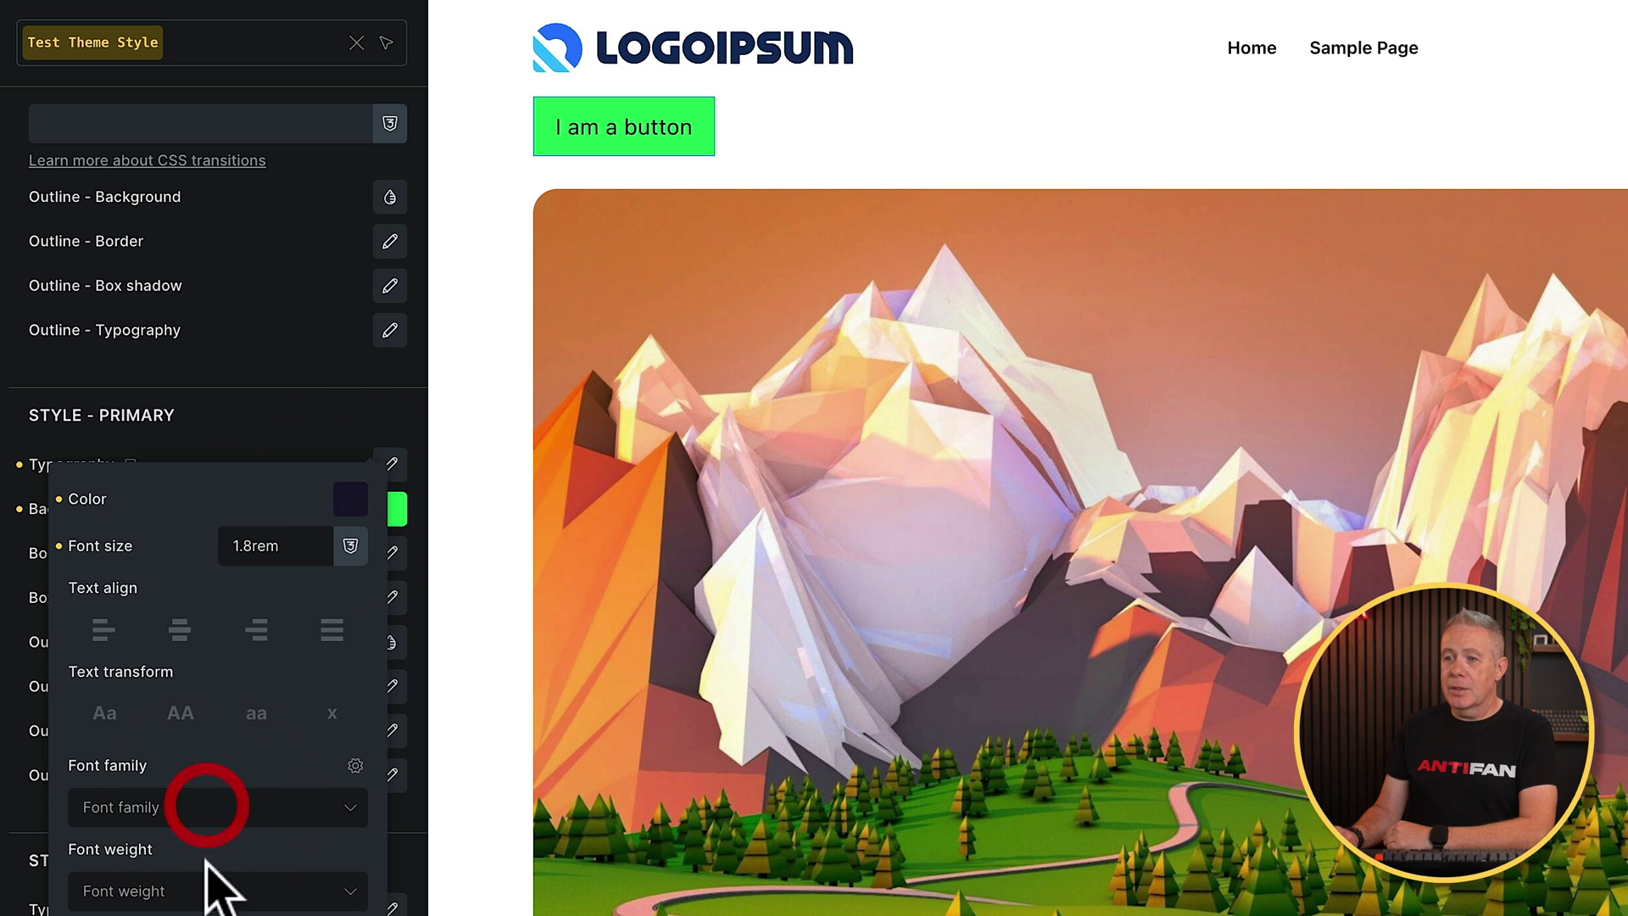
click(203, 891)
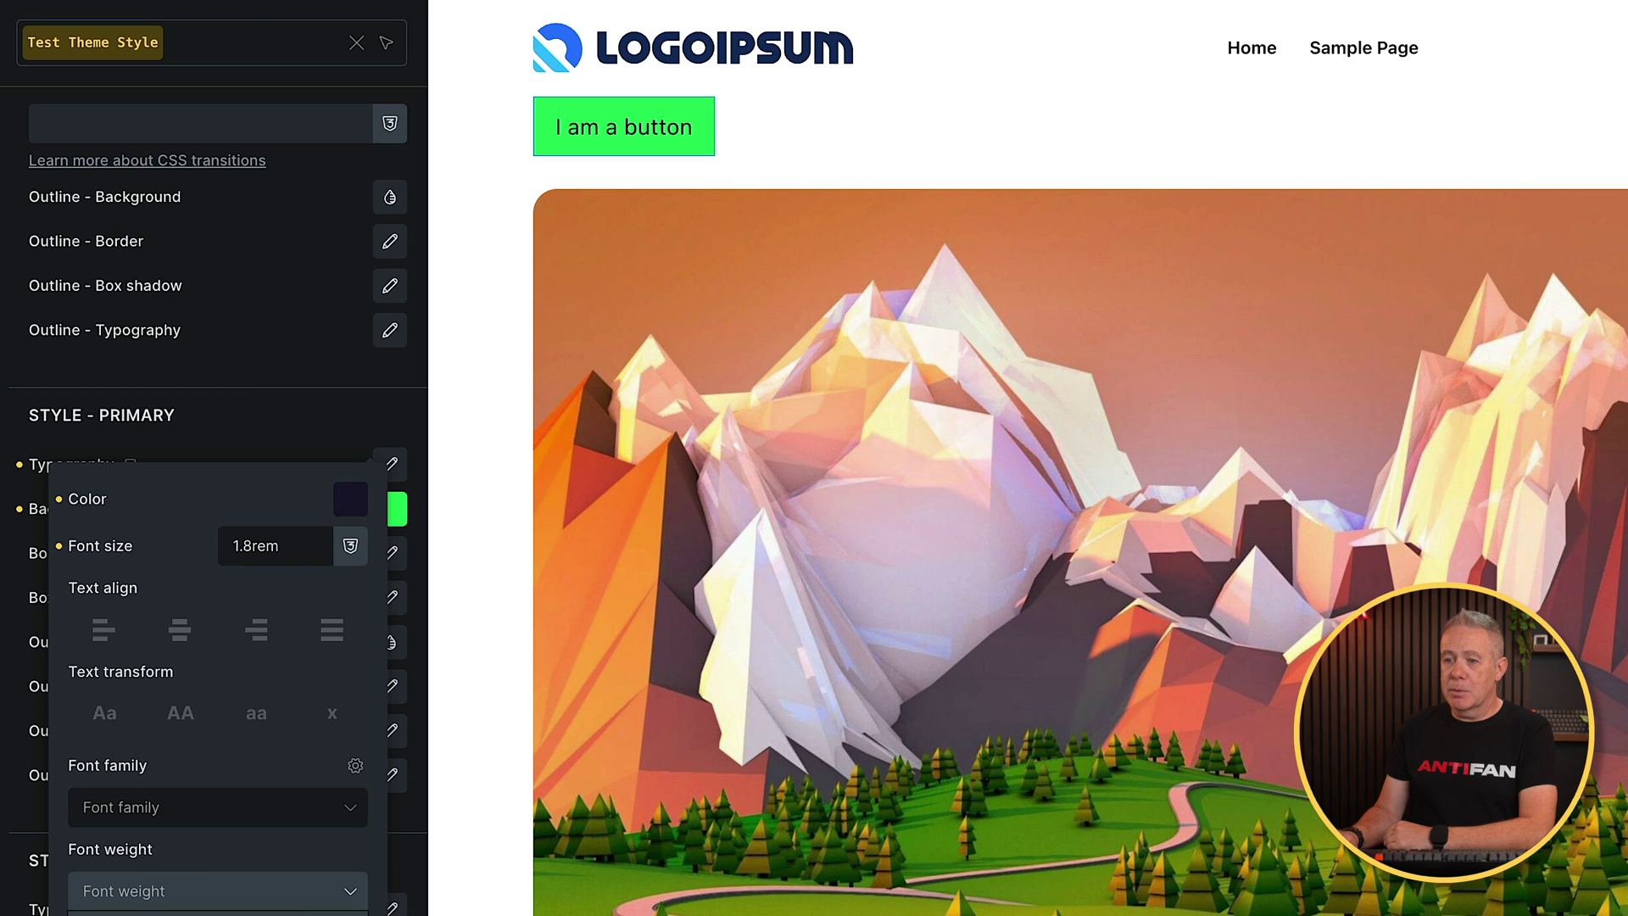
text(900)
key(Return)
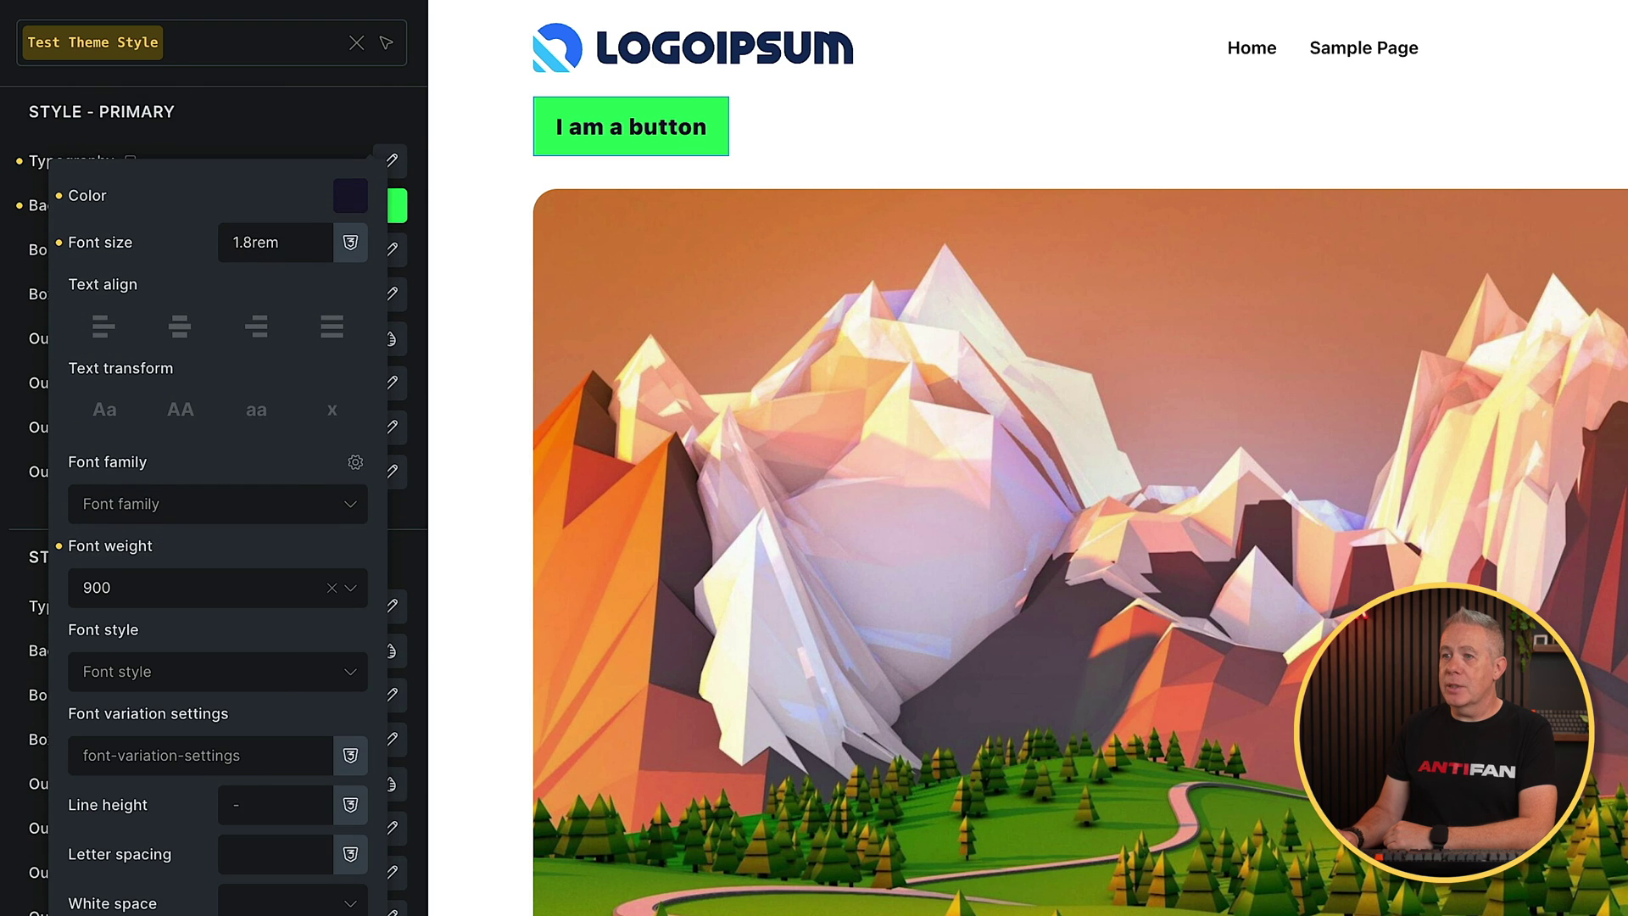
click(247, 672)
click(217, 737)
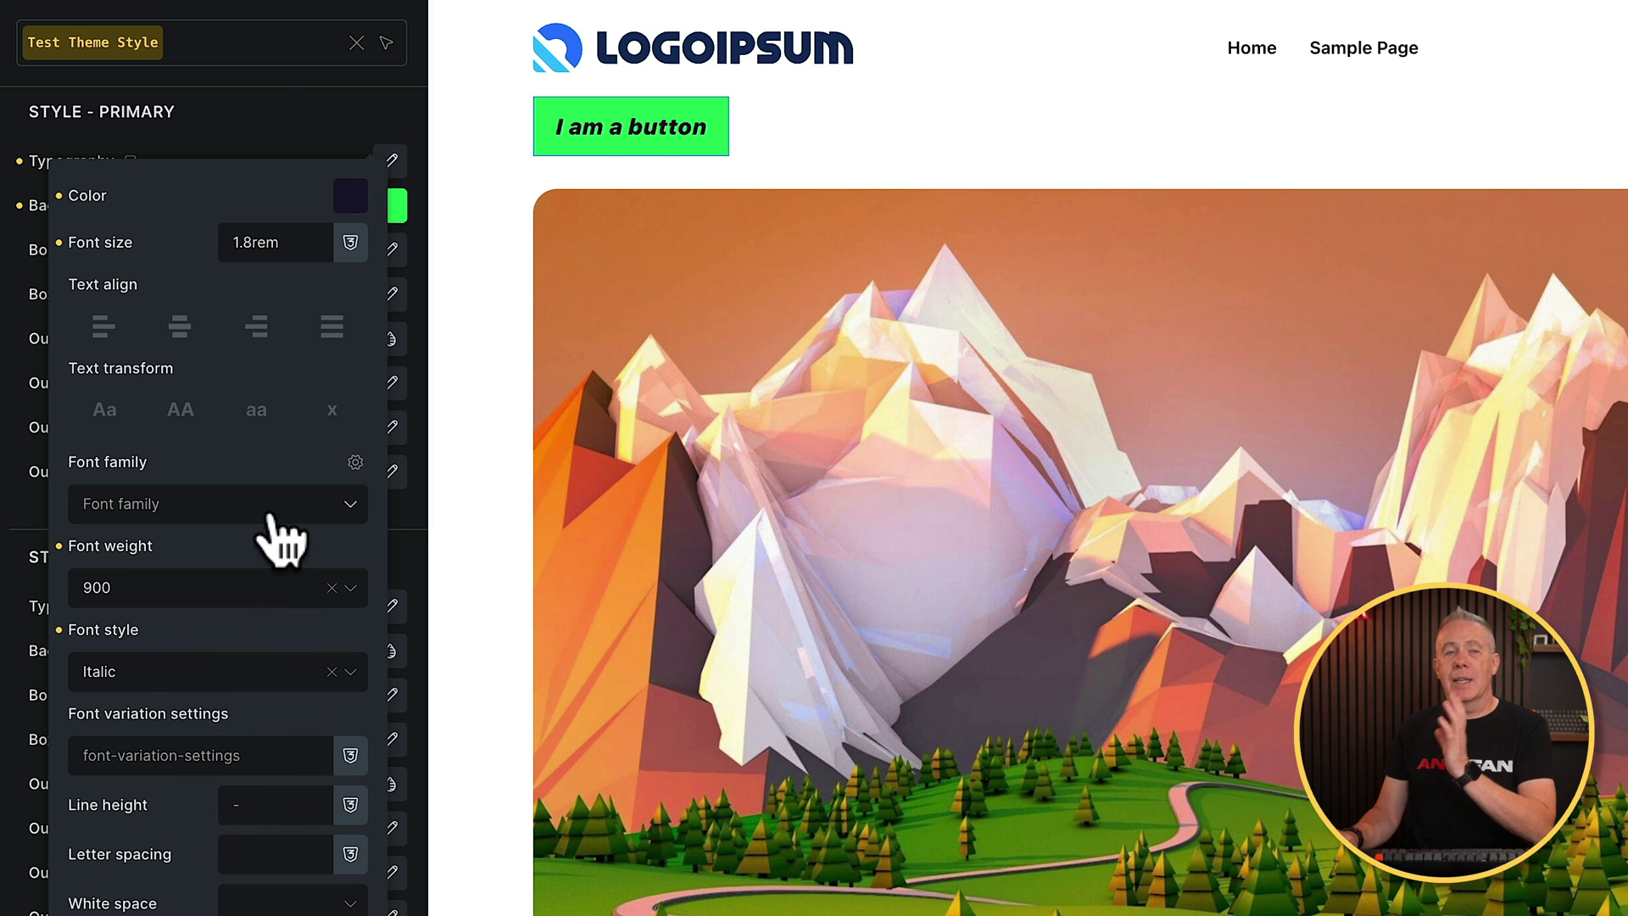
click(174, 411)
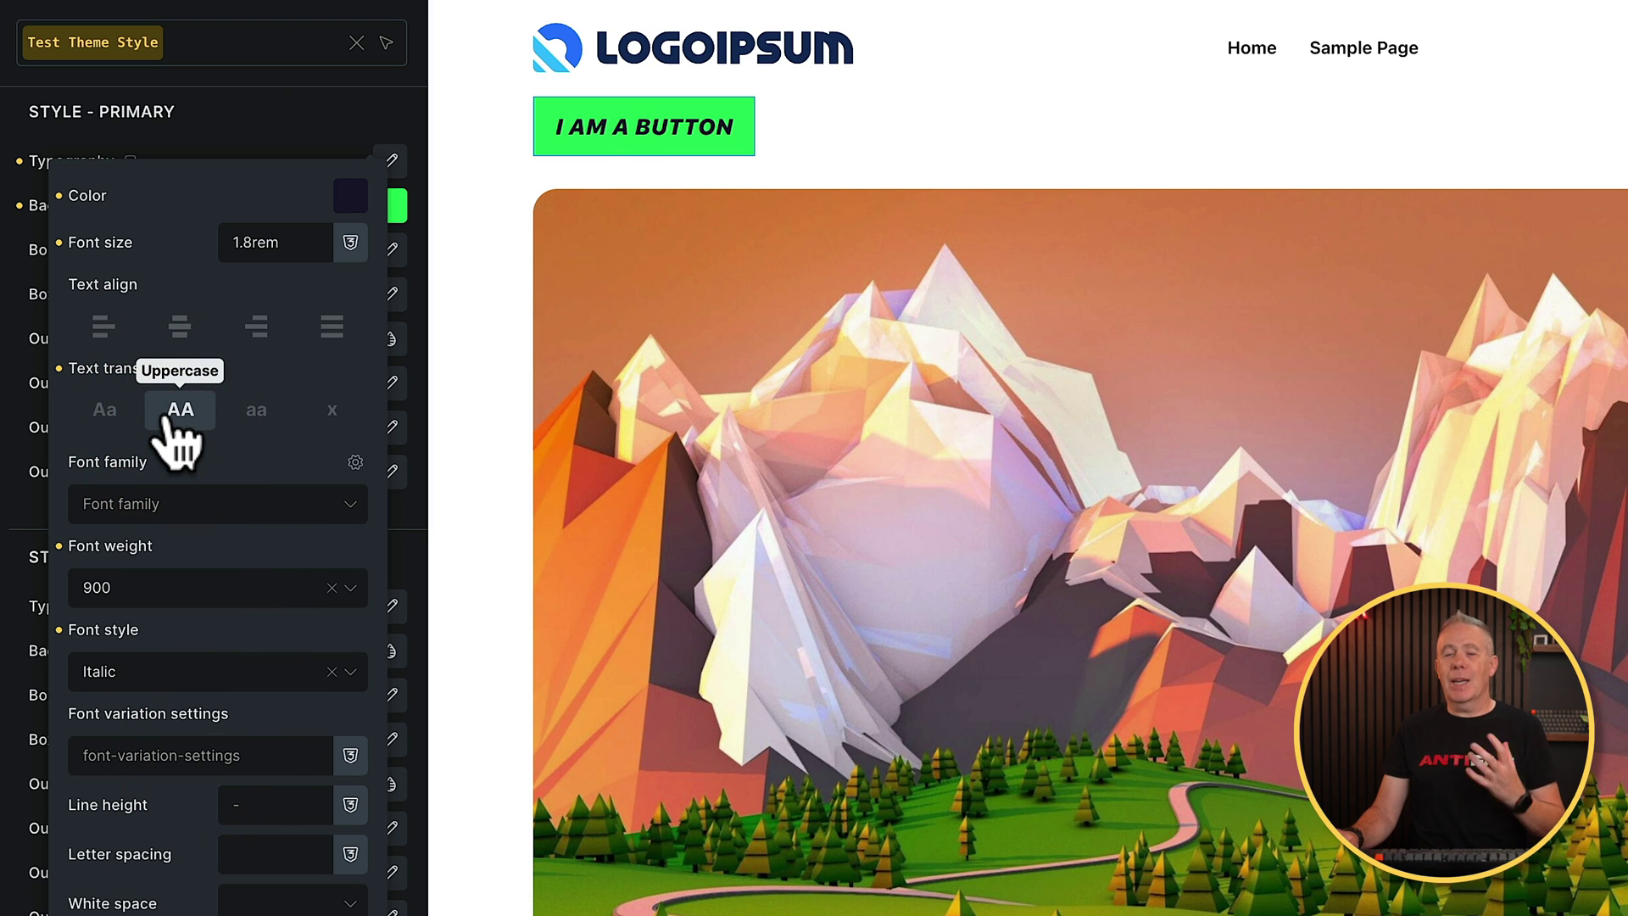
click(263, 136)
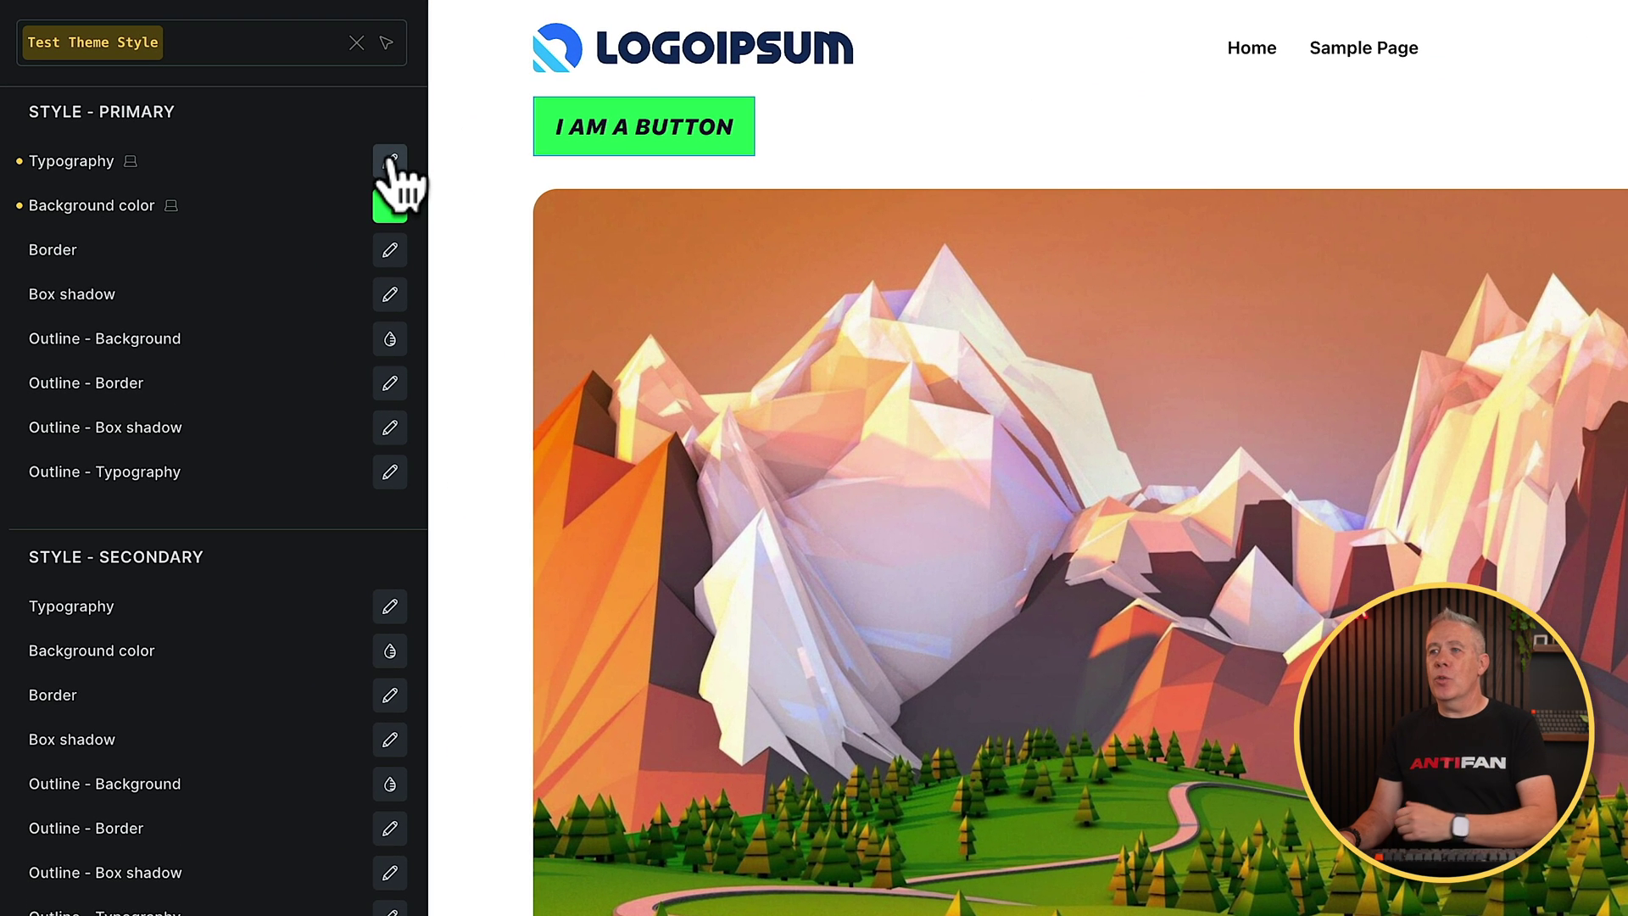
Reopen the primary button typography and list the variables available for its font size.
click(391, 160)
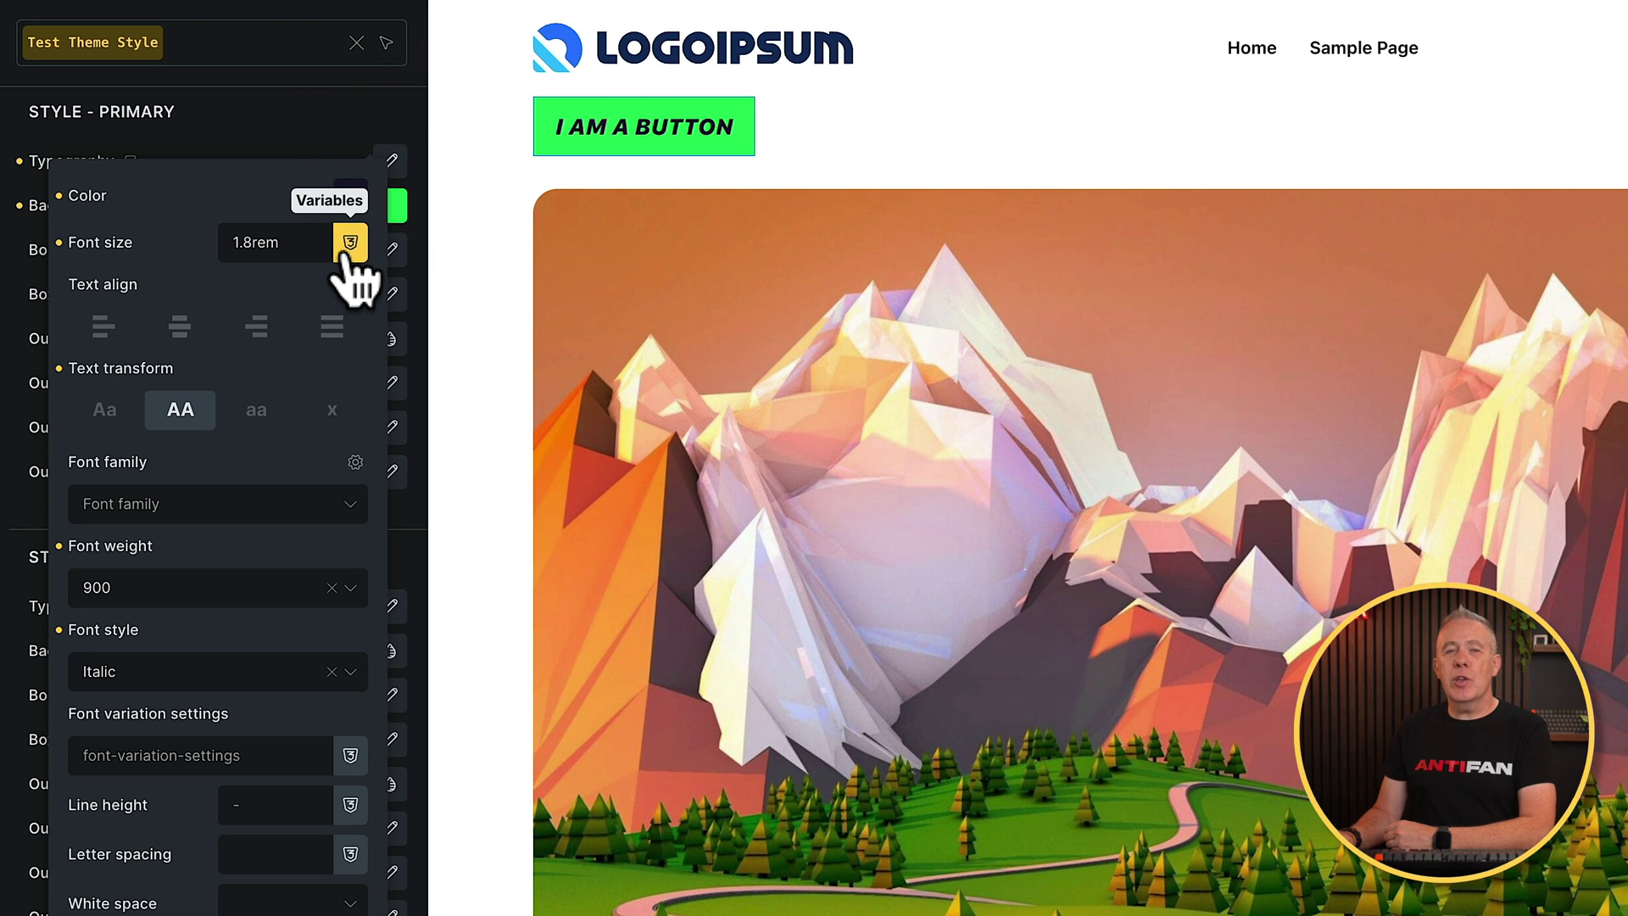
click(346, 248)
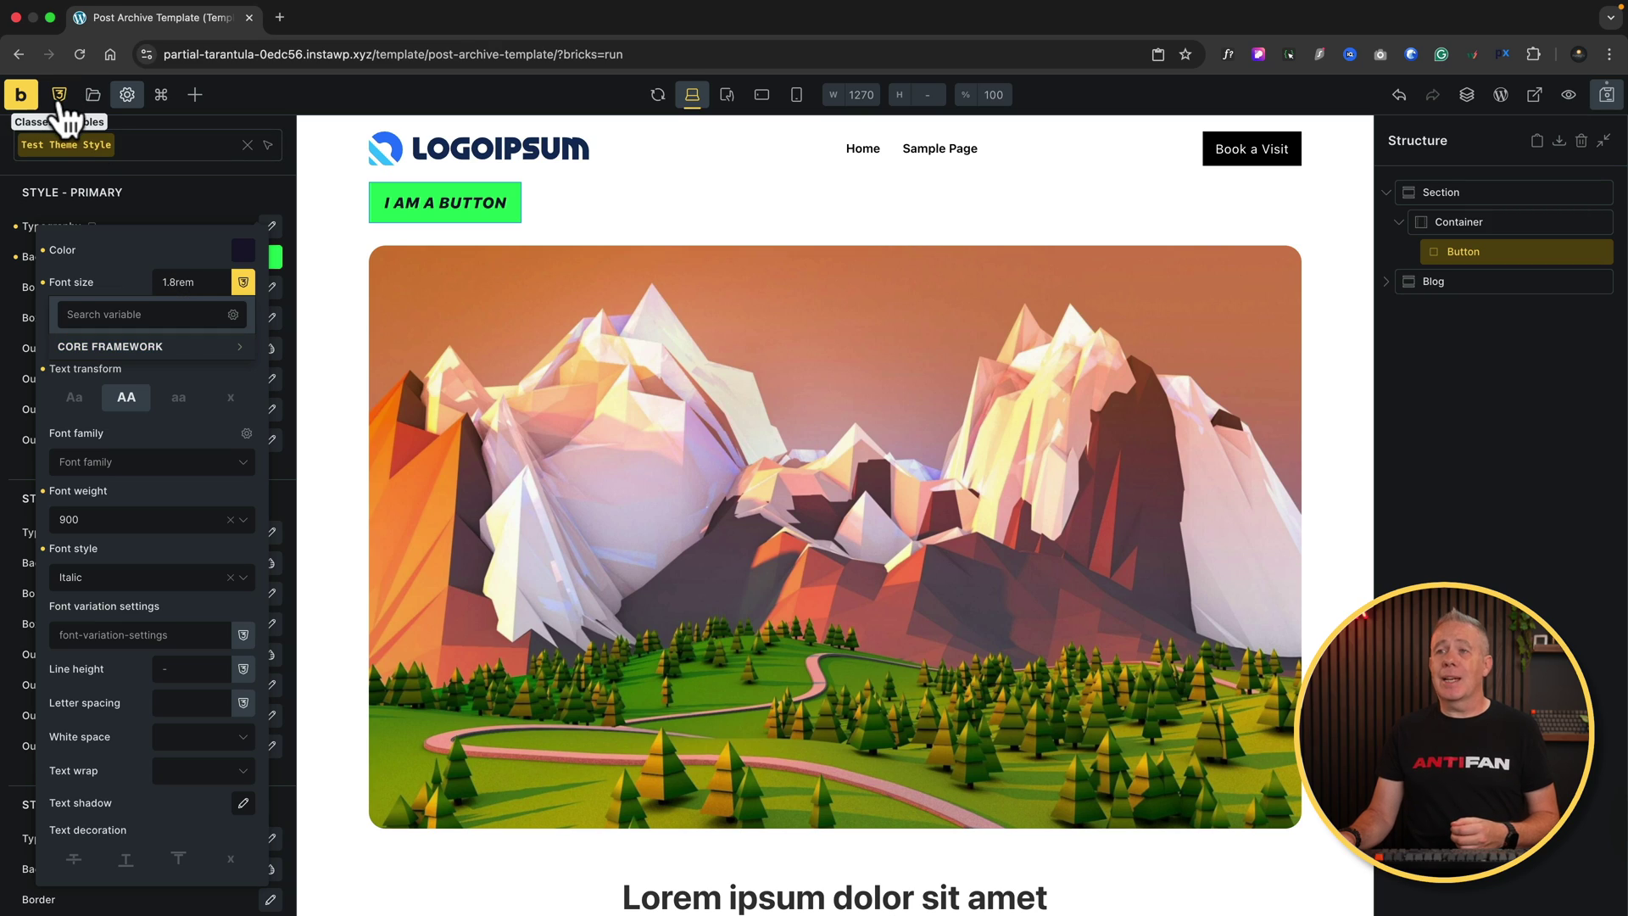
Scroll through the Core Framework variables in the global classes and variables manager.
click(59, 96)
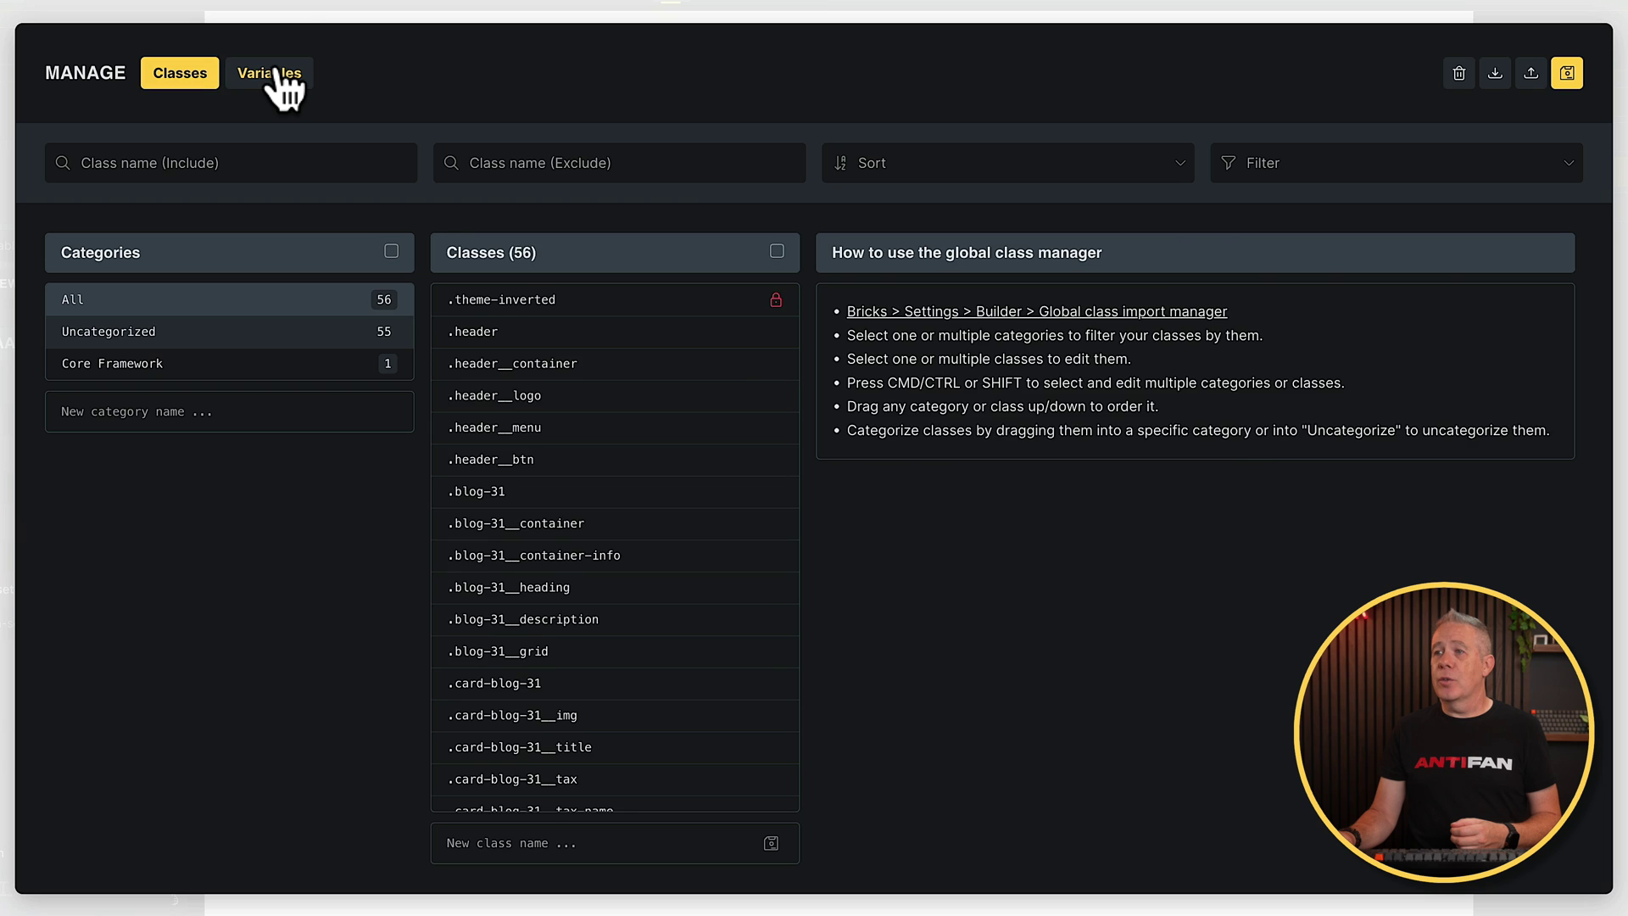
click(271, 73)
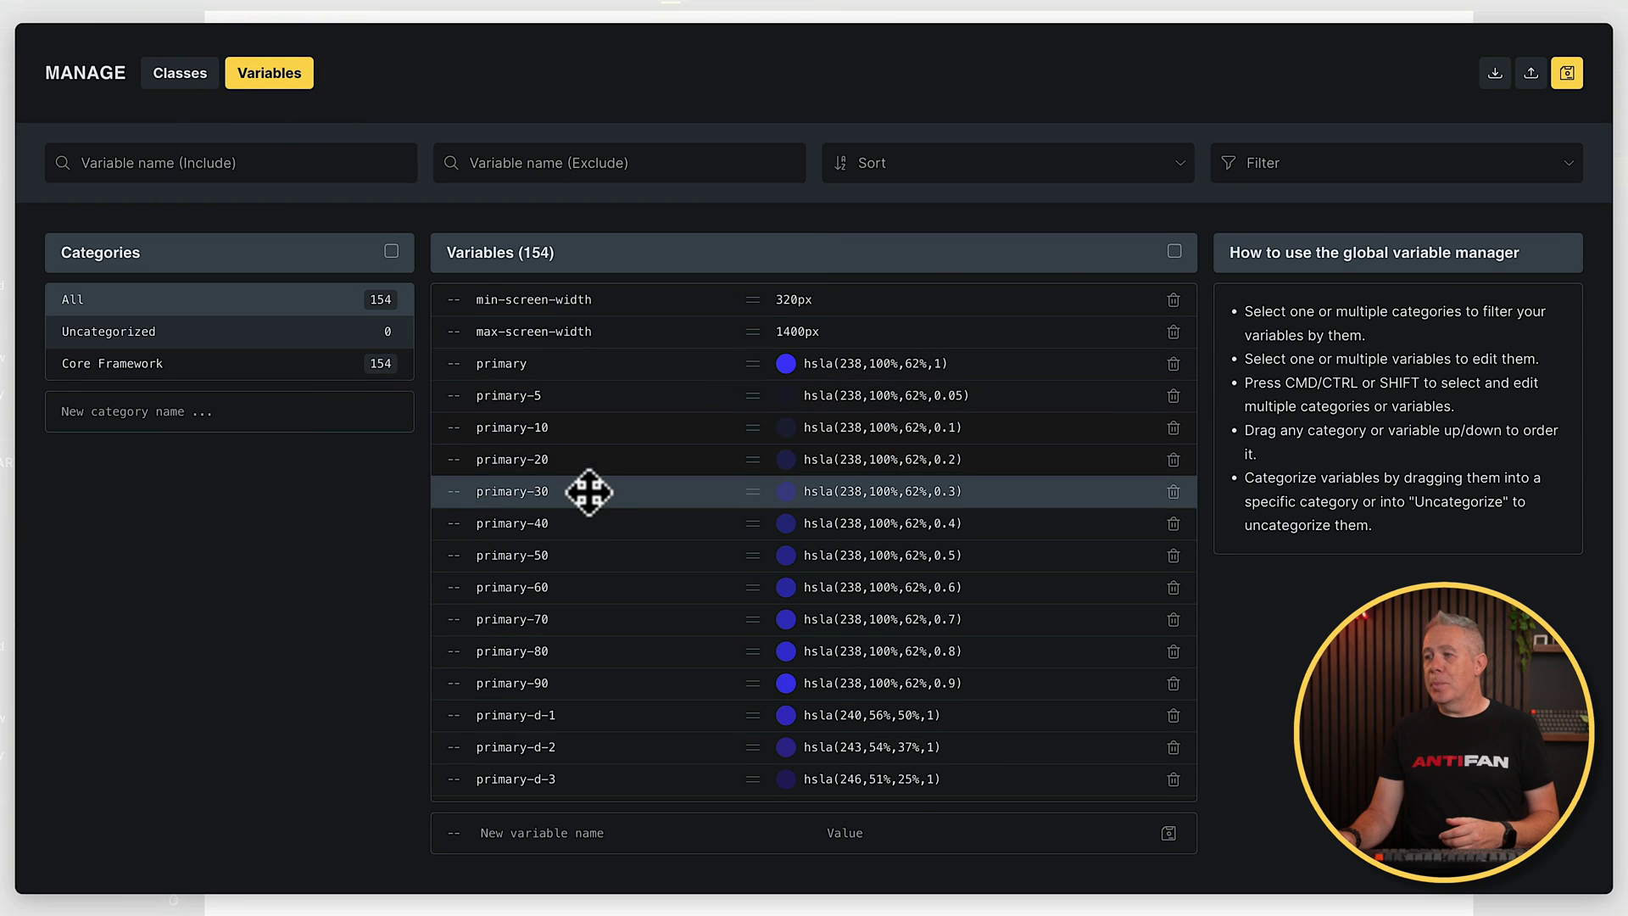
scroll(582, 485, down, 6)
scroll(585, 489, down, 10)
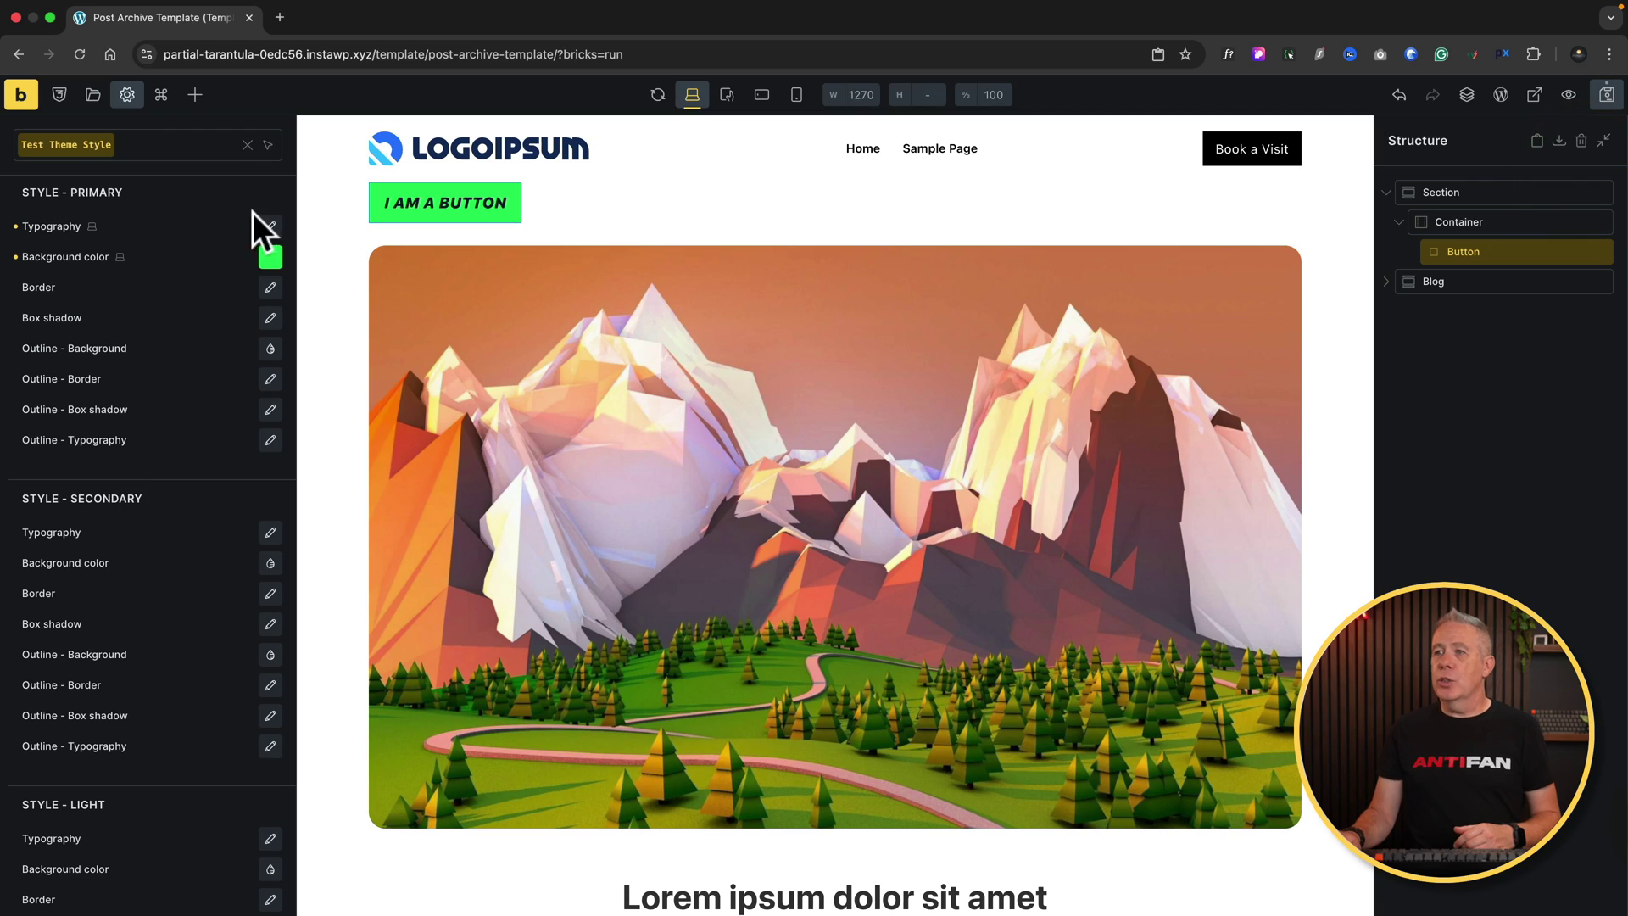
Replace the primary button's fixed 1.8rem font size with the var(--text-3xl) variable.
click(271, 227)
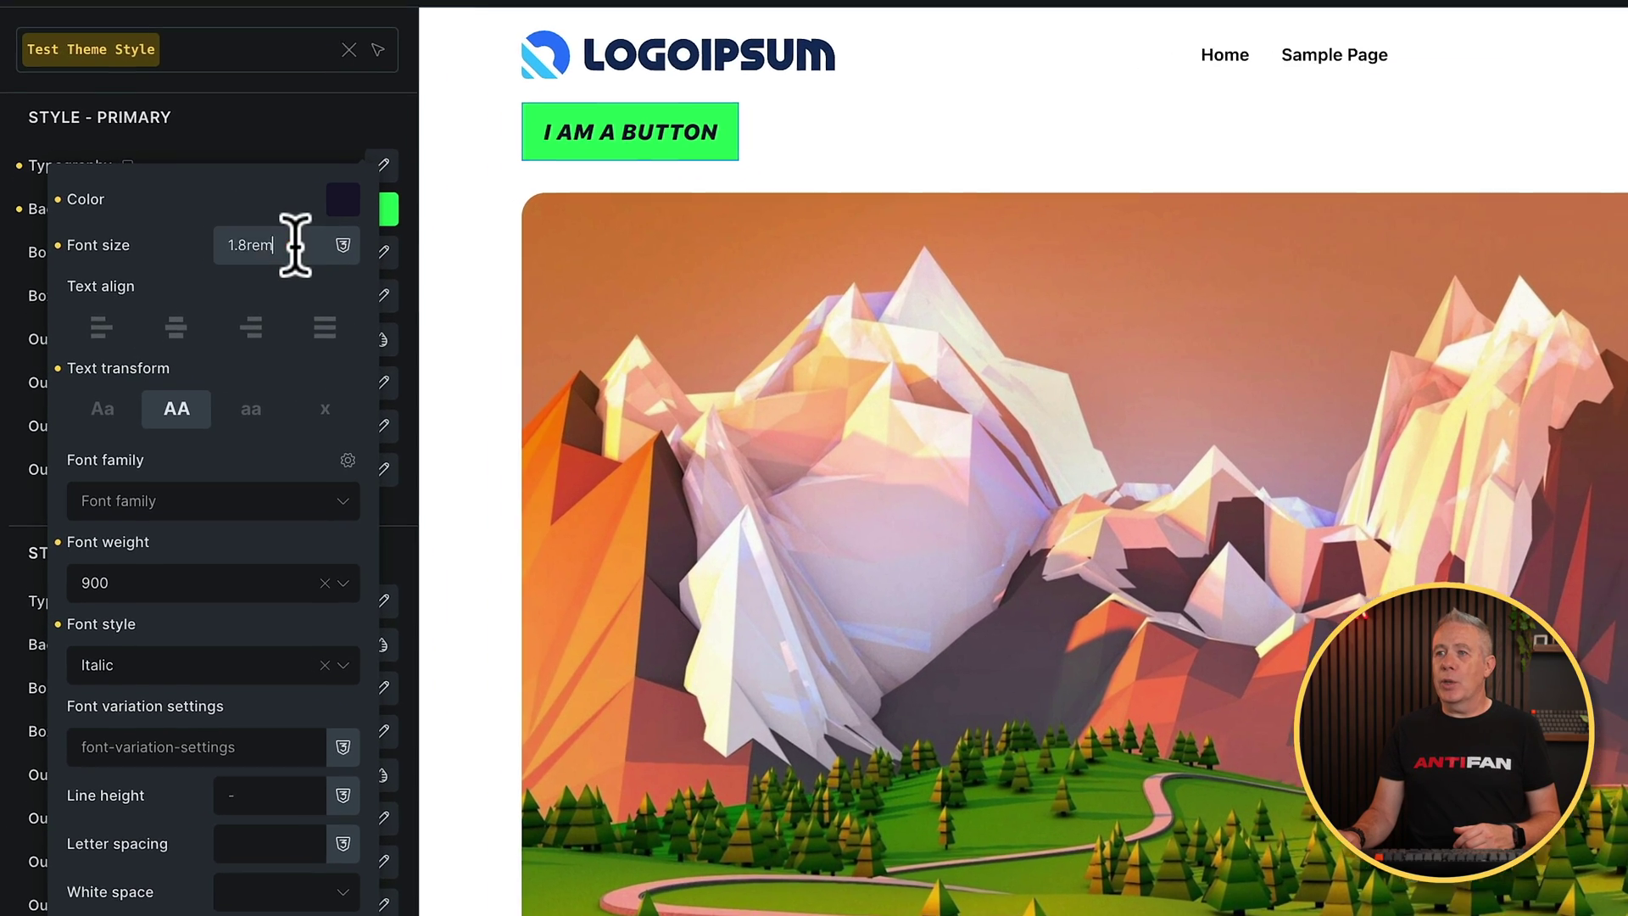
double_click(210, 282)
key(BackSpace)
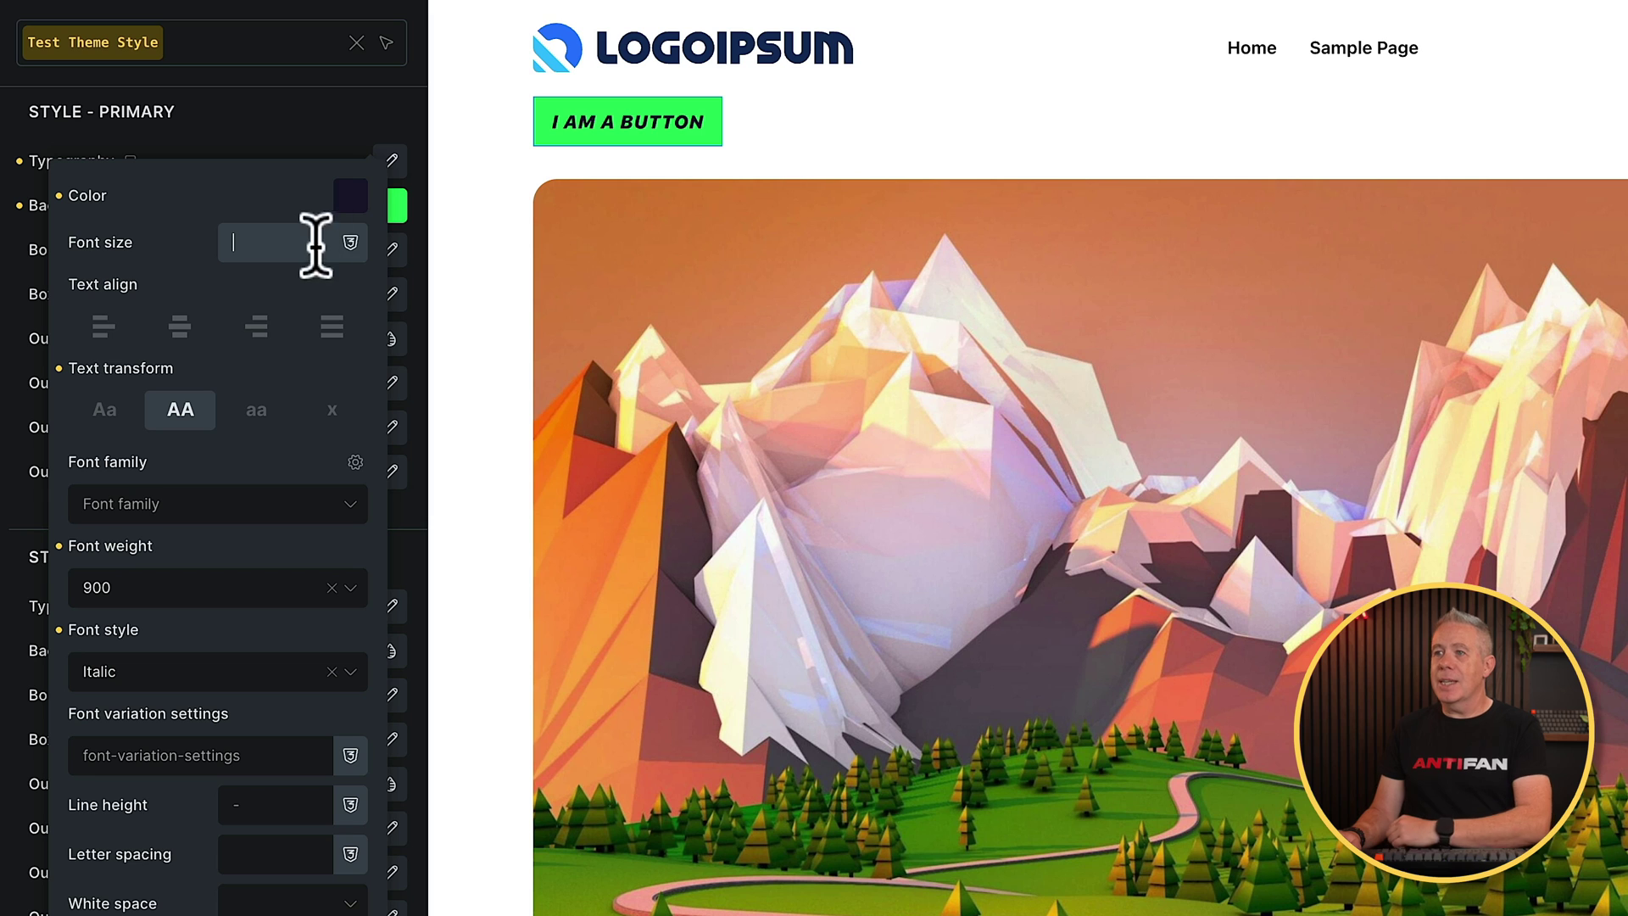
click(350, 244)
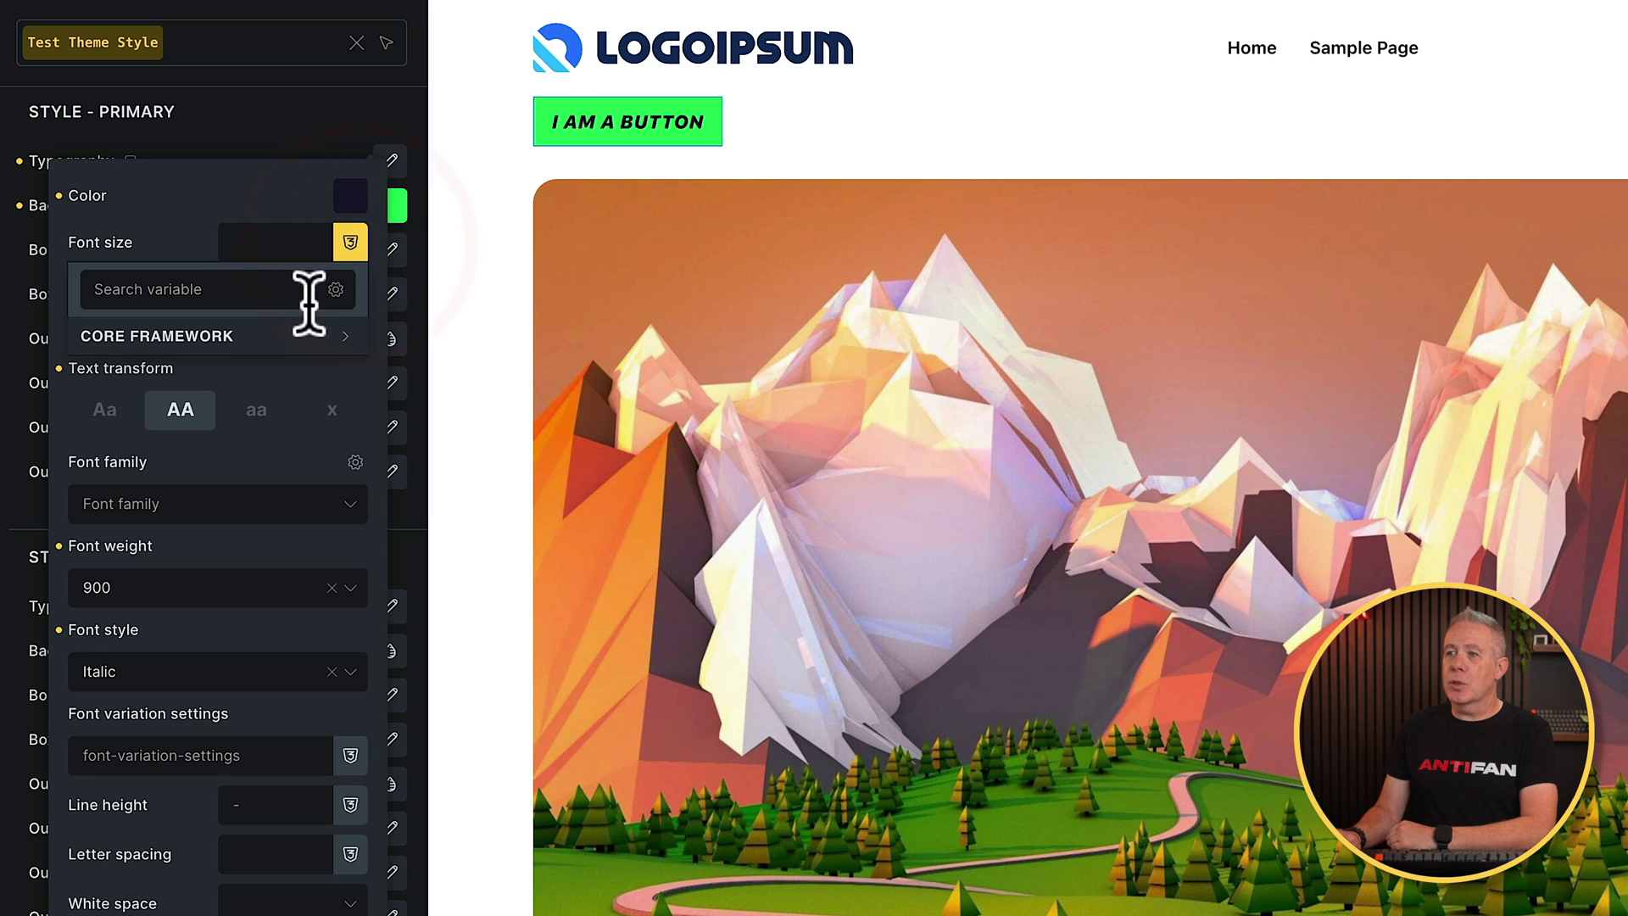
click(302, 330)
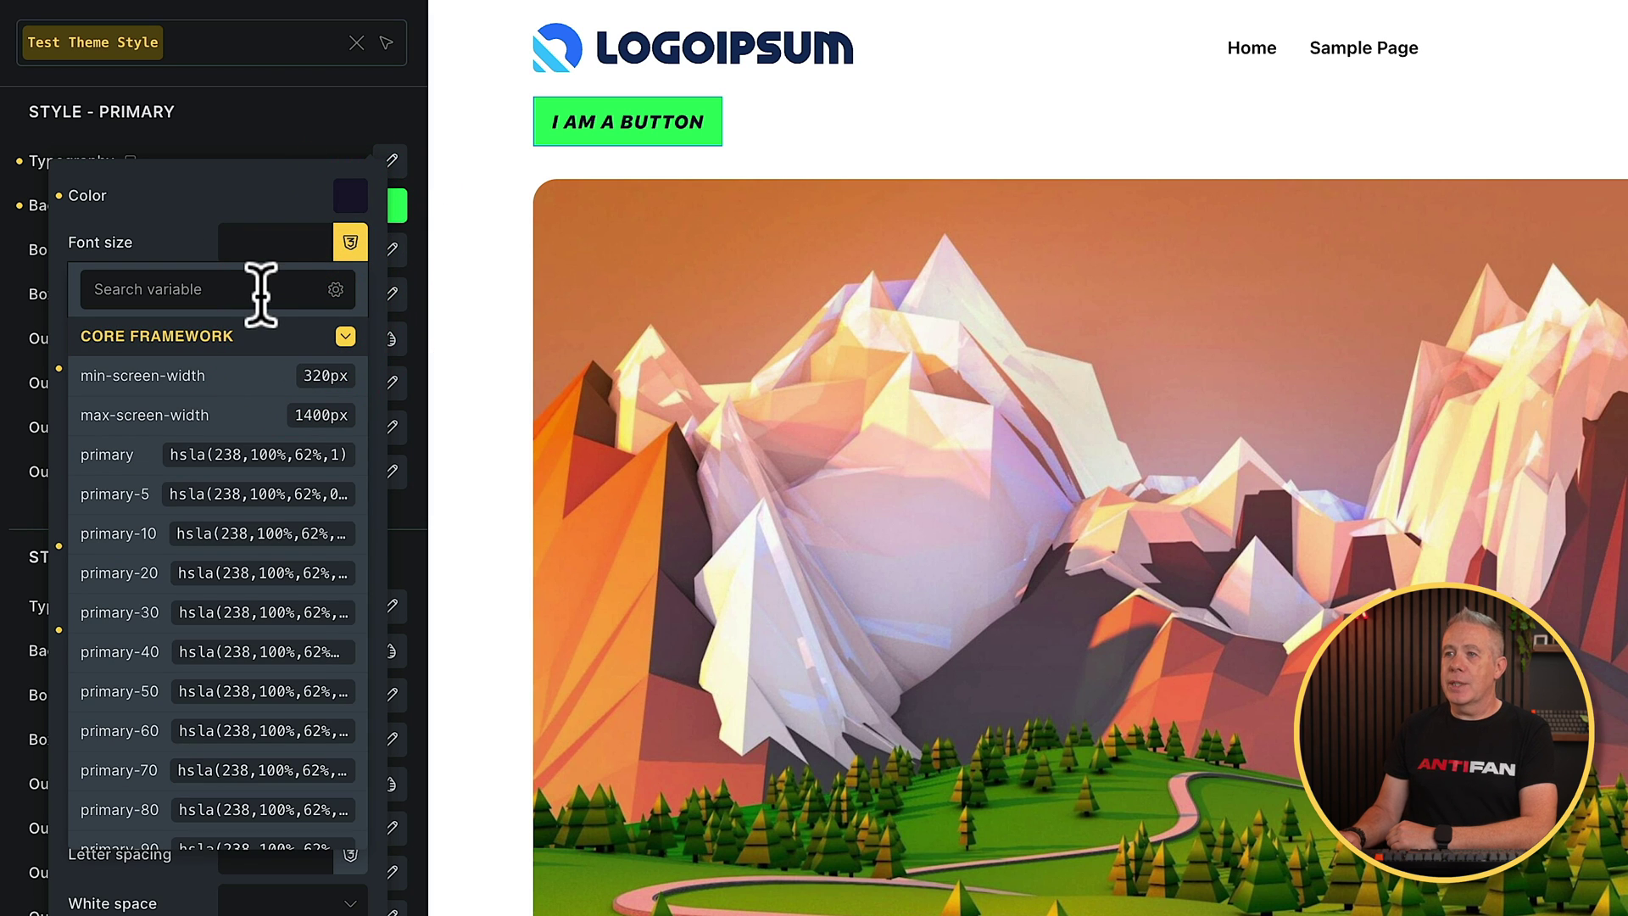
text(text)
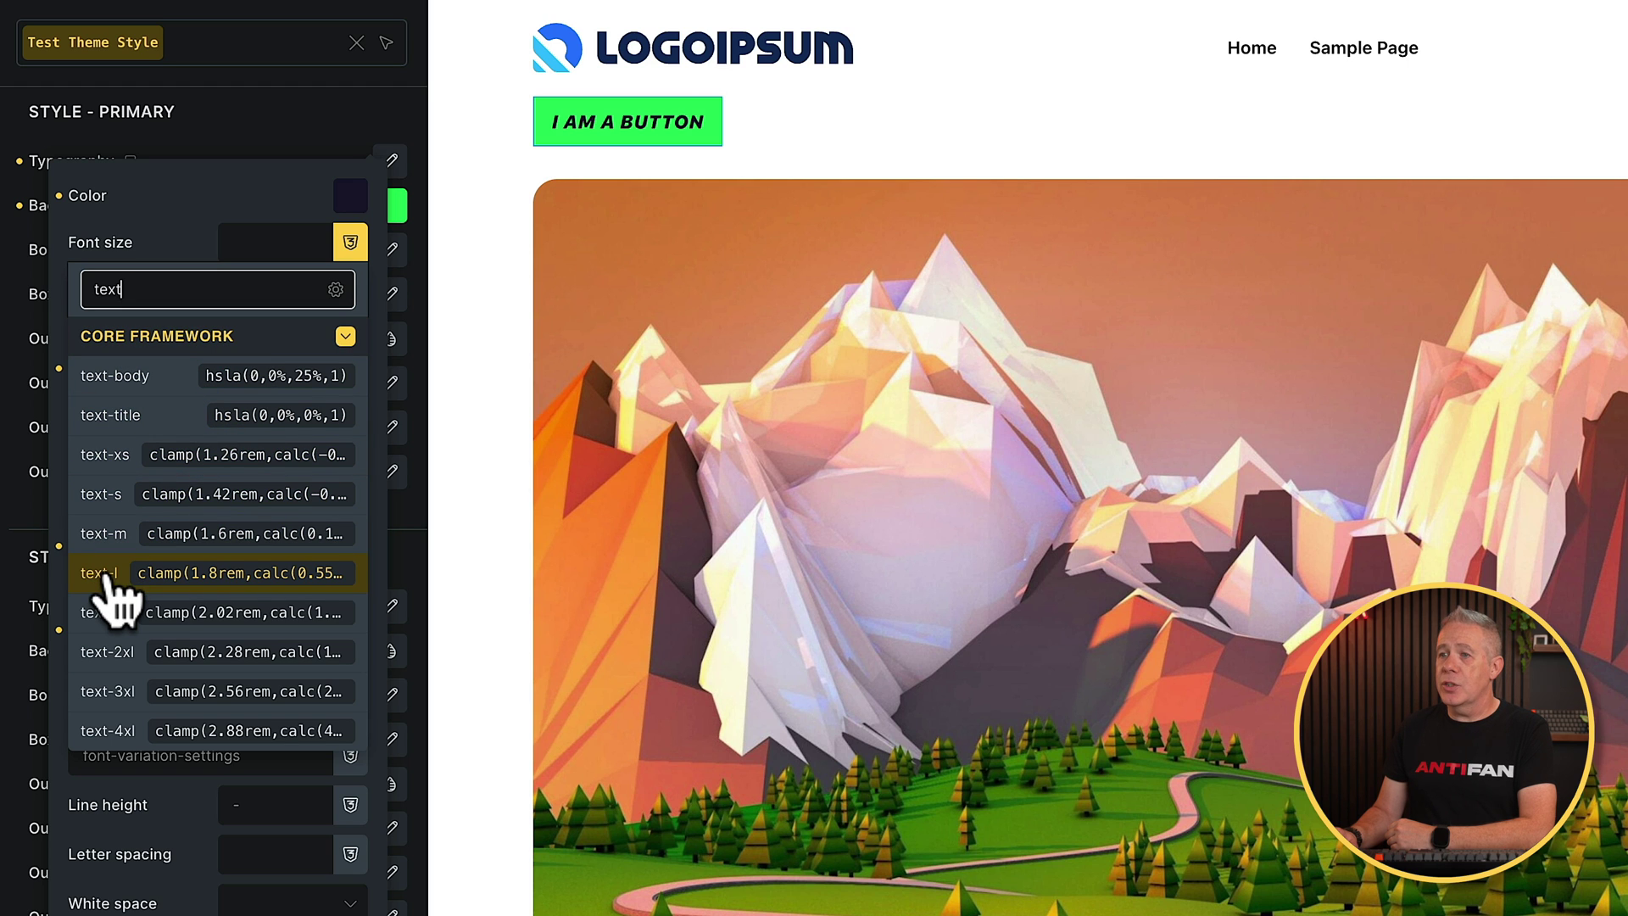
click(116, 690)
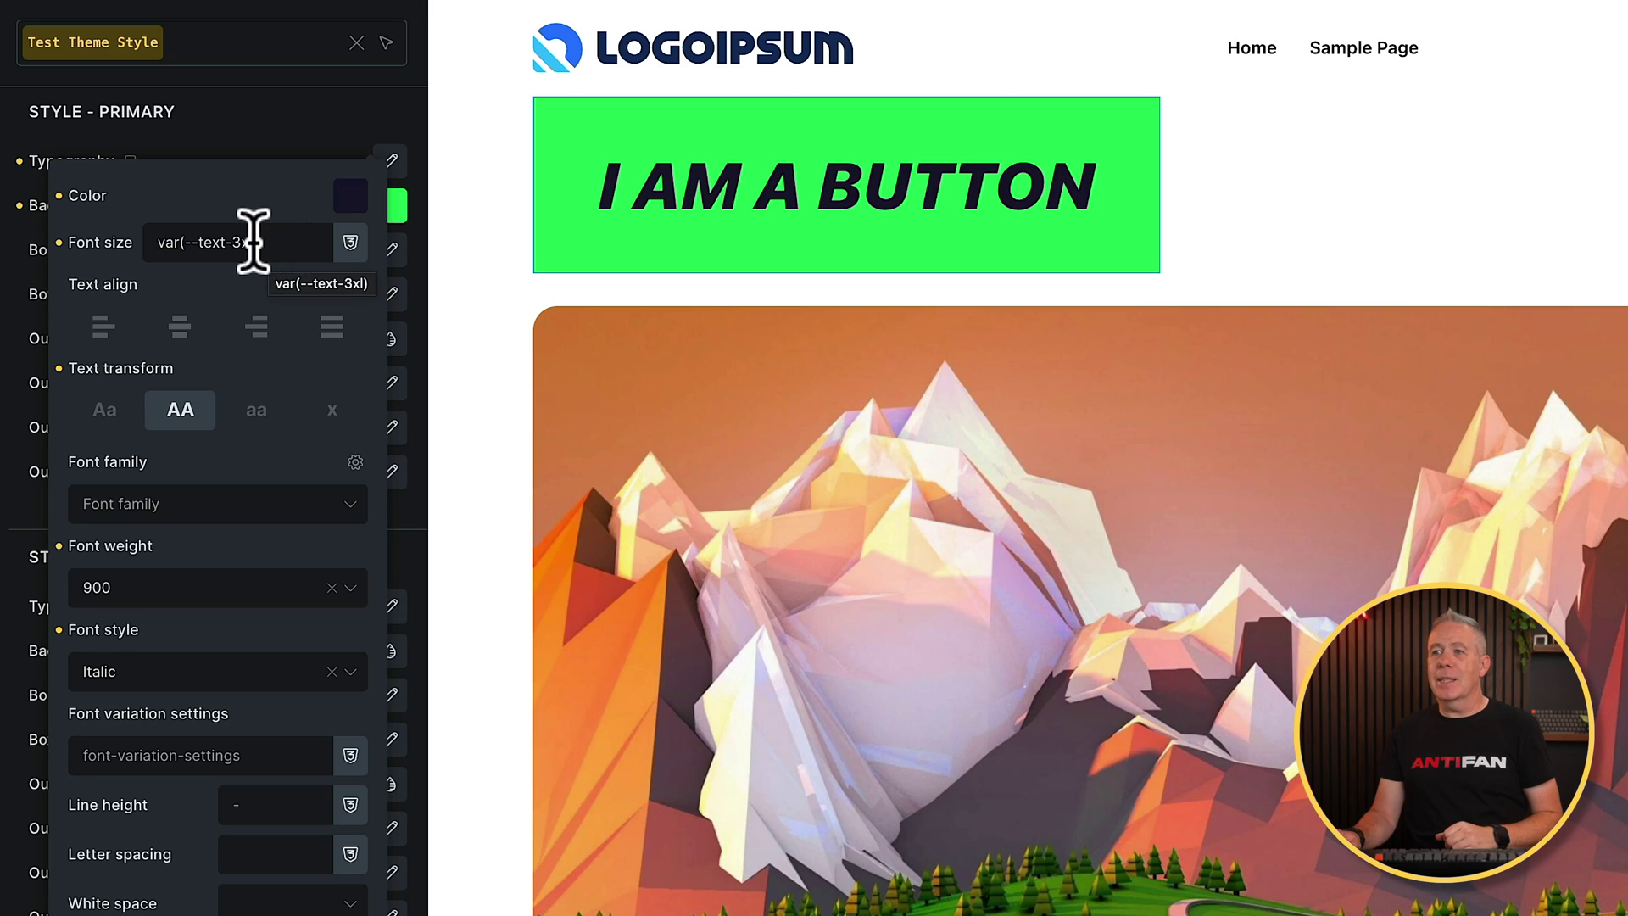
click(268, 243)
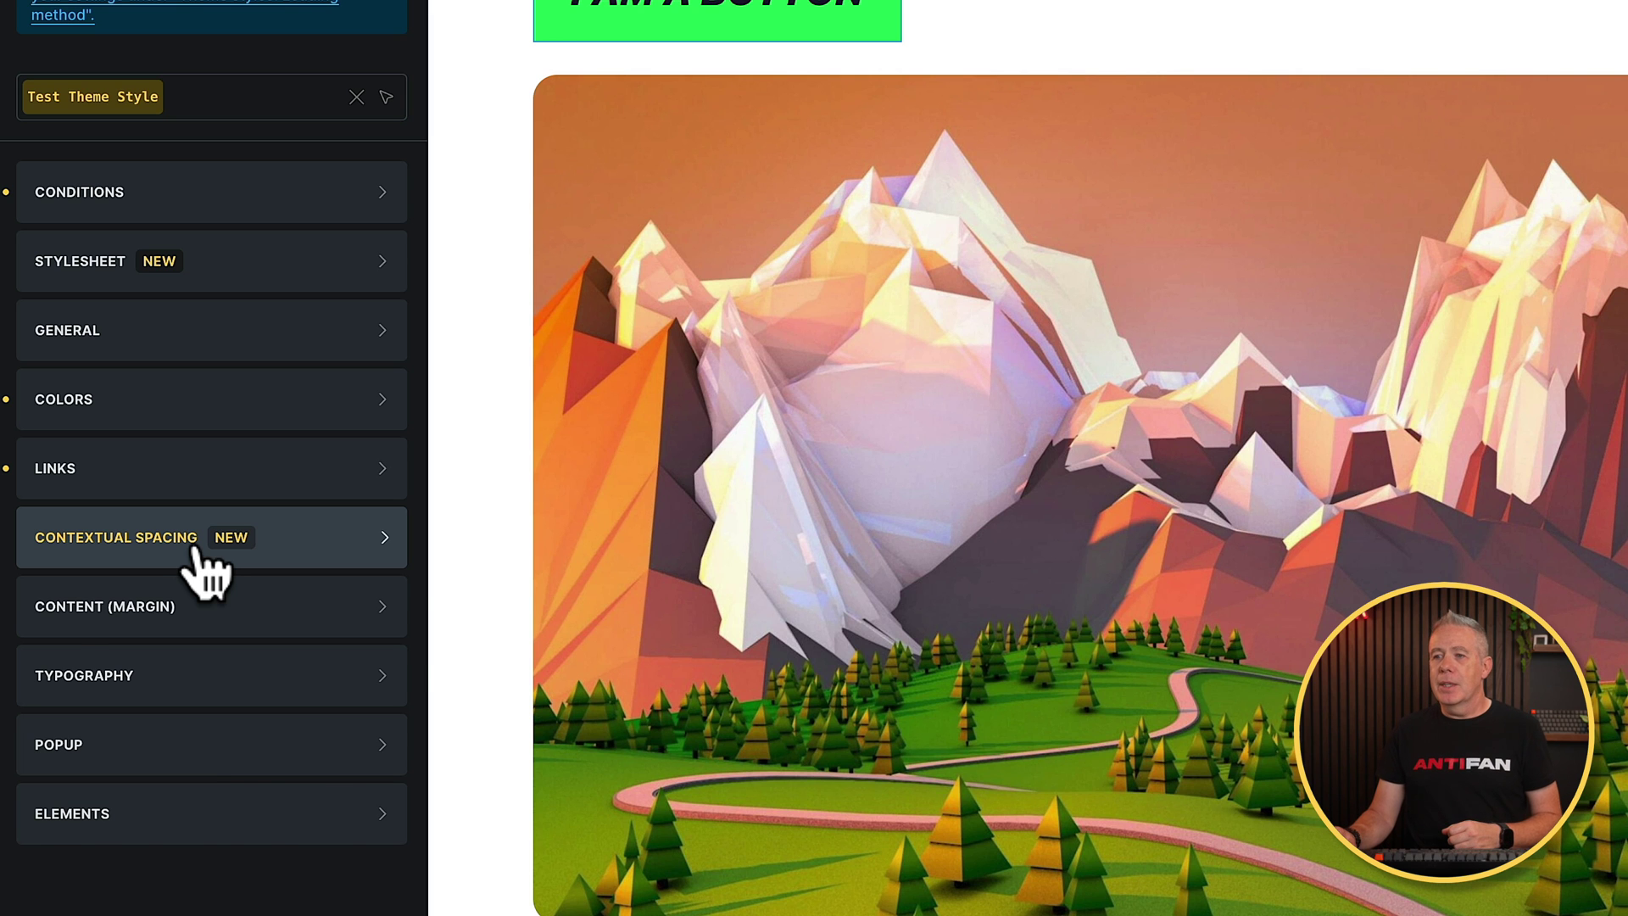
Open Contextual Spacing and list the HTML tags for Remove default margins.
click(203, 570)
scroll(240, 653, down, 7)
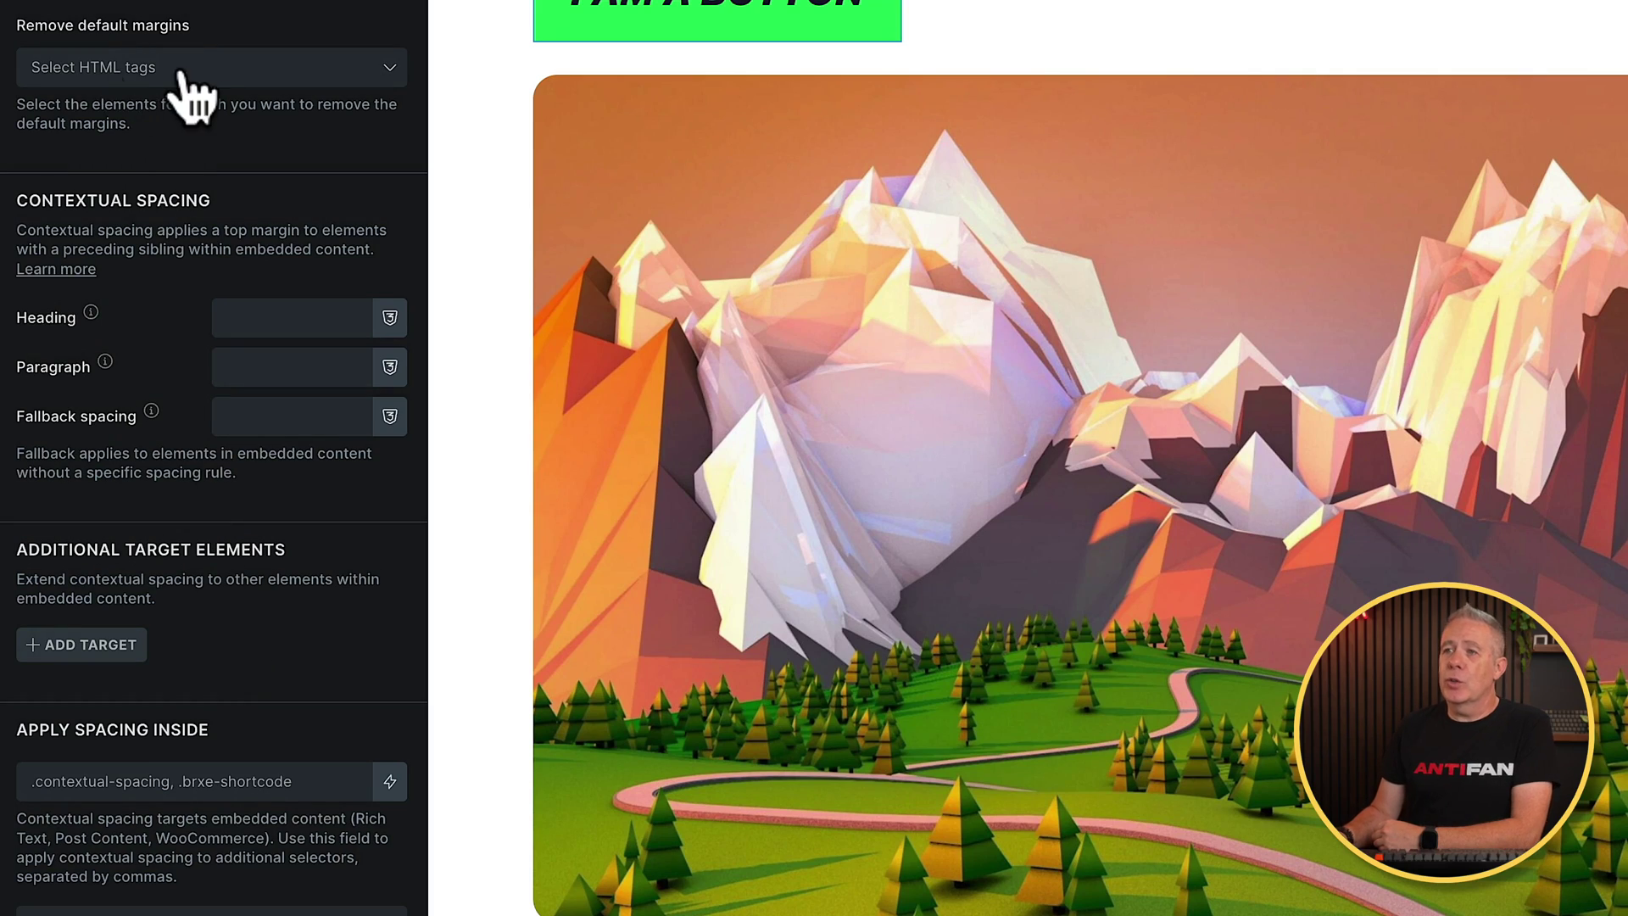
click(204, 85)
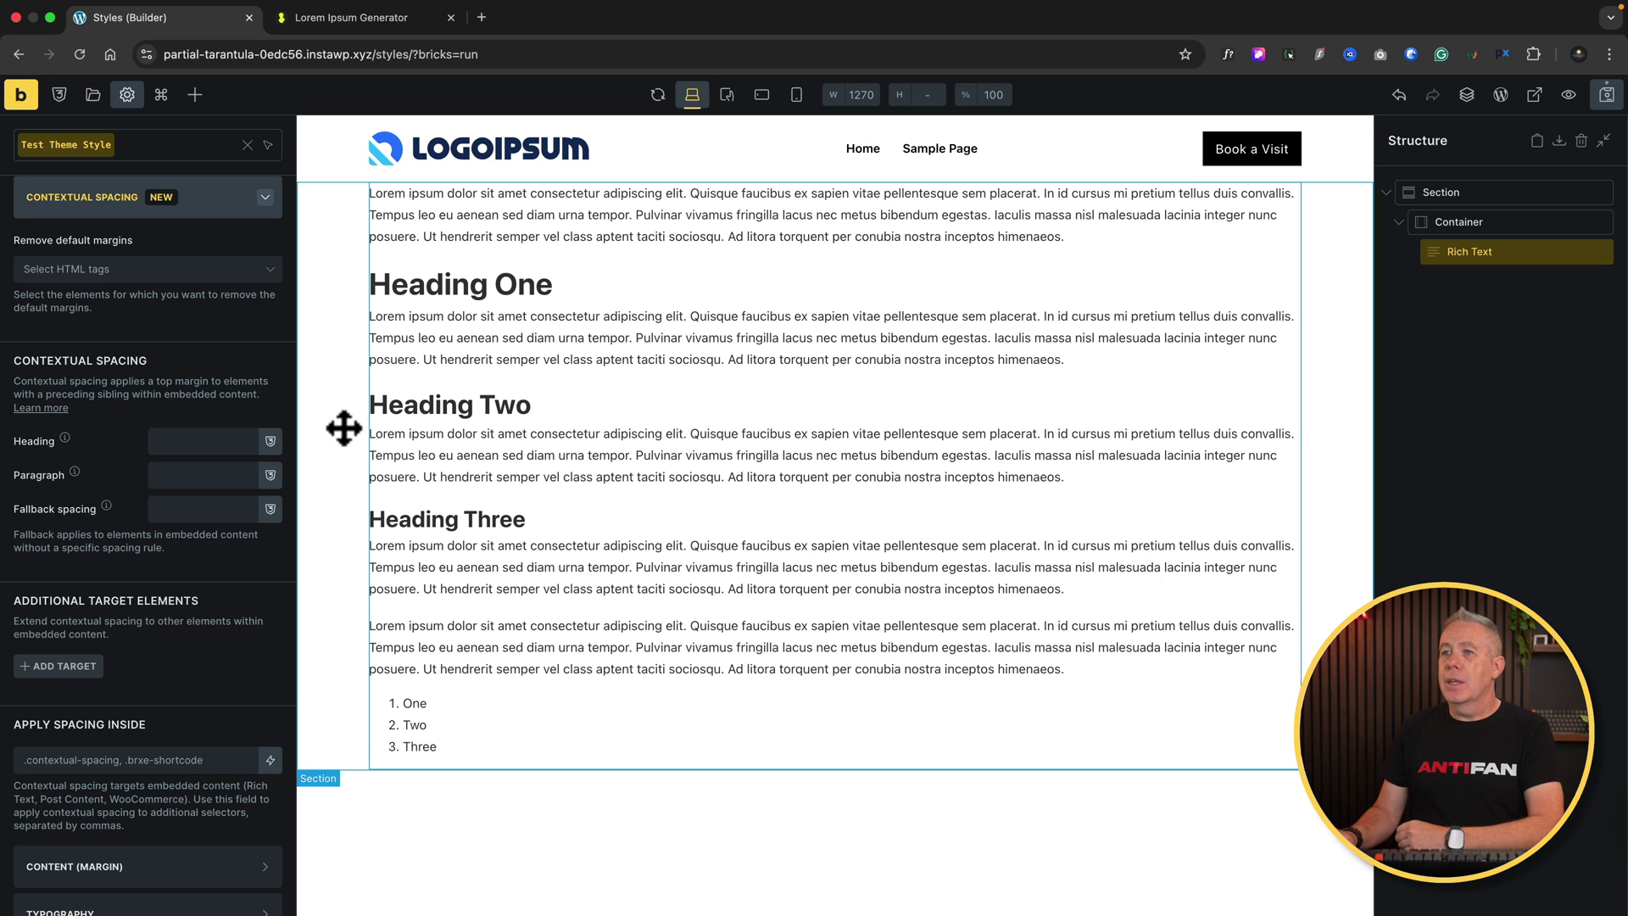
Remove default margins from Headings (h1 - h6), Paragraph (p), Ordered list (ol) and List item (li).
click(147, 273)
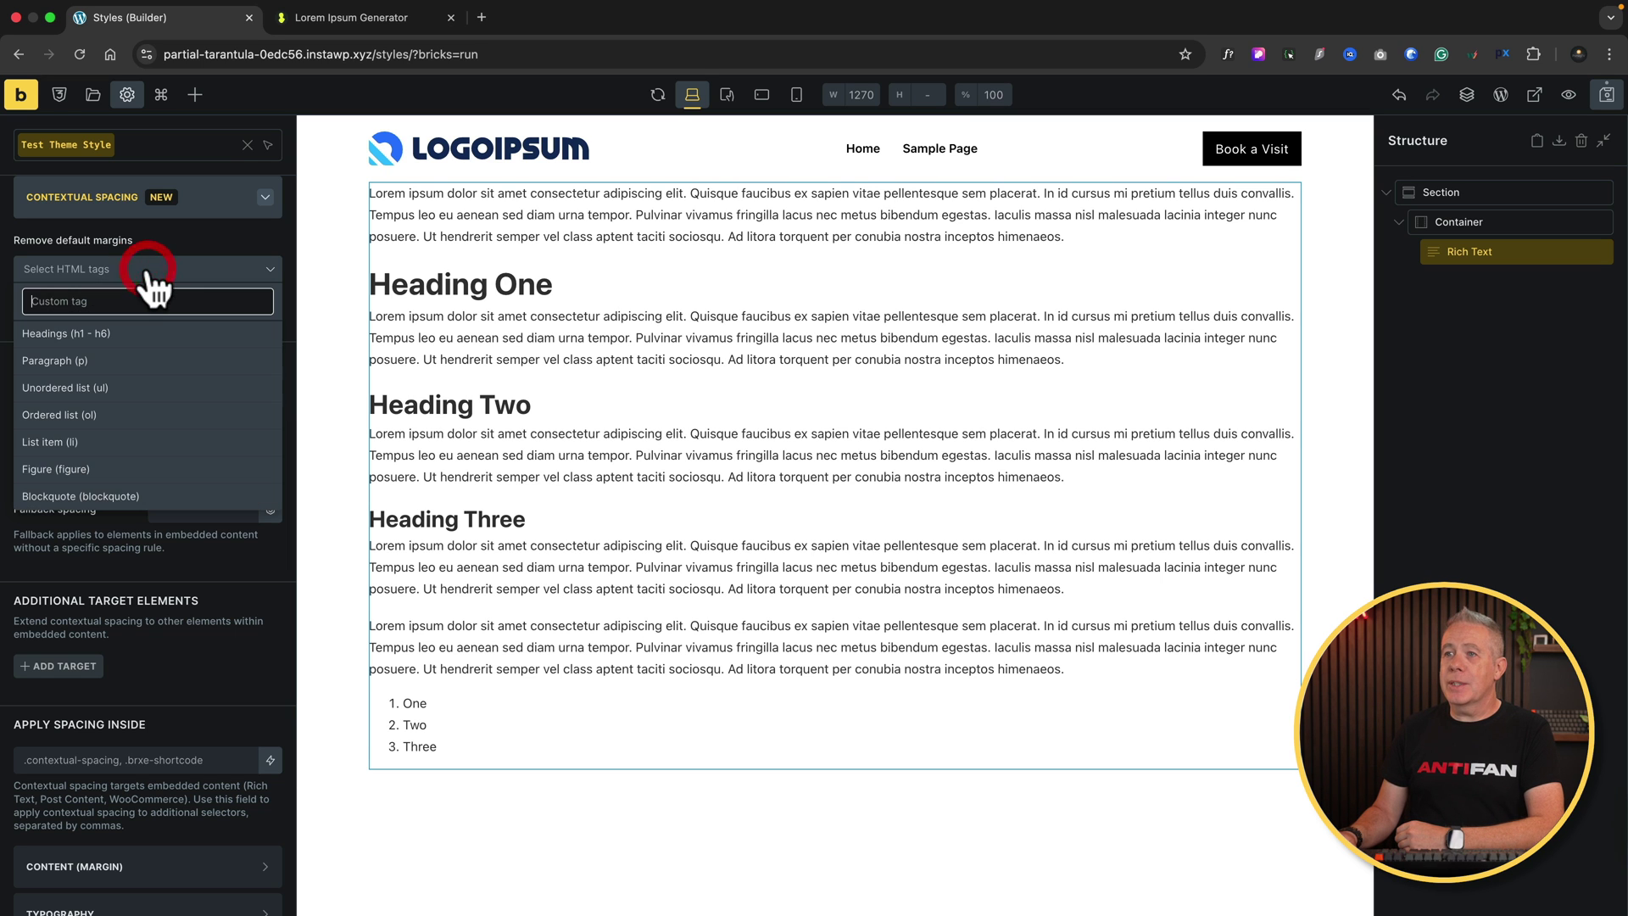
click(112, 331)
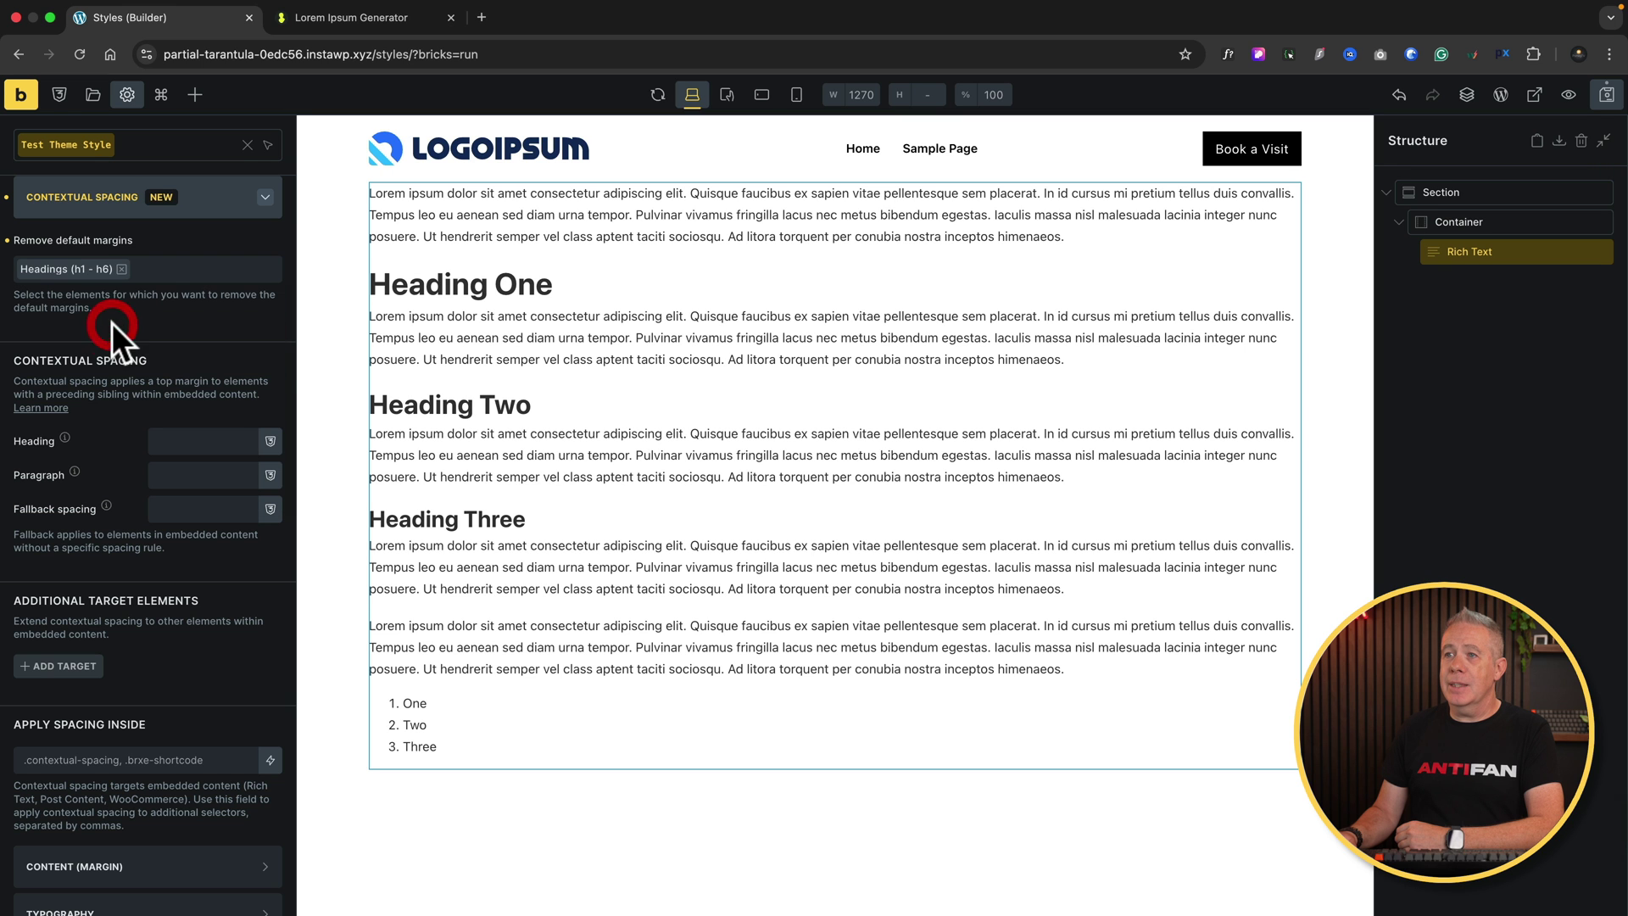
click(158, 273)
click(83, 331)
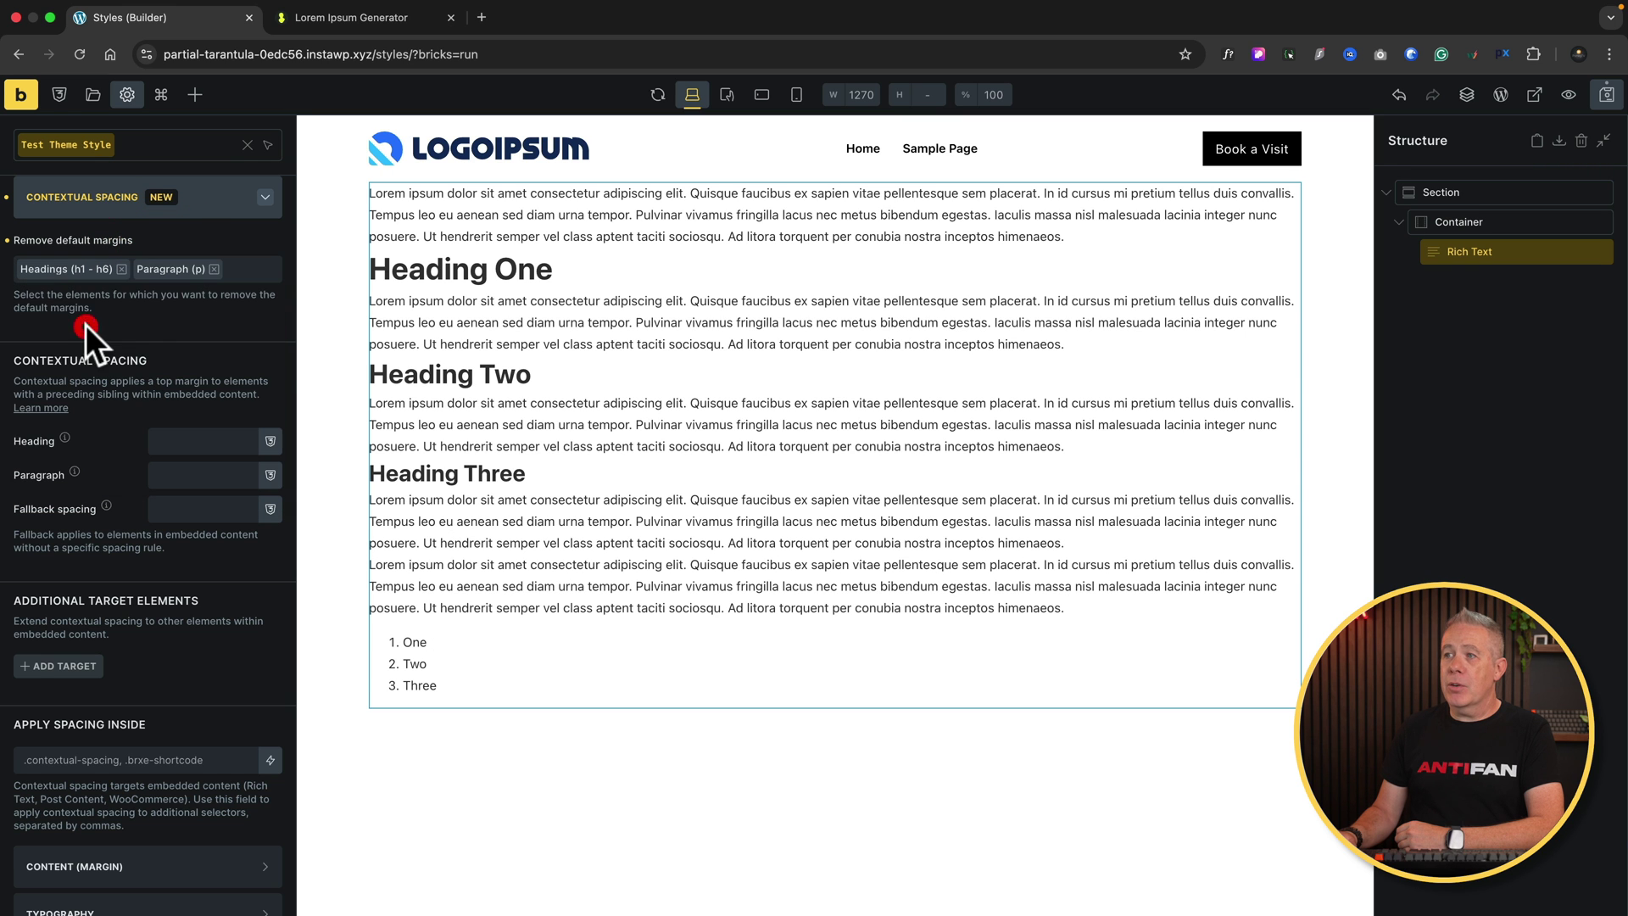
click(244, 276)
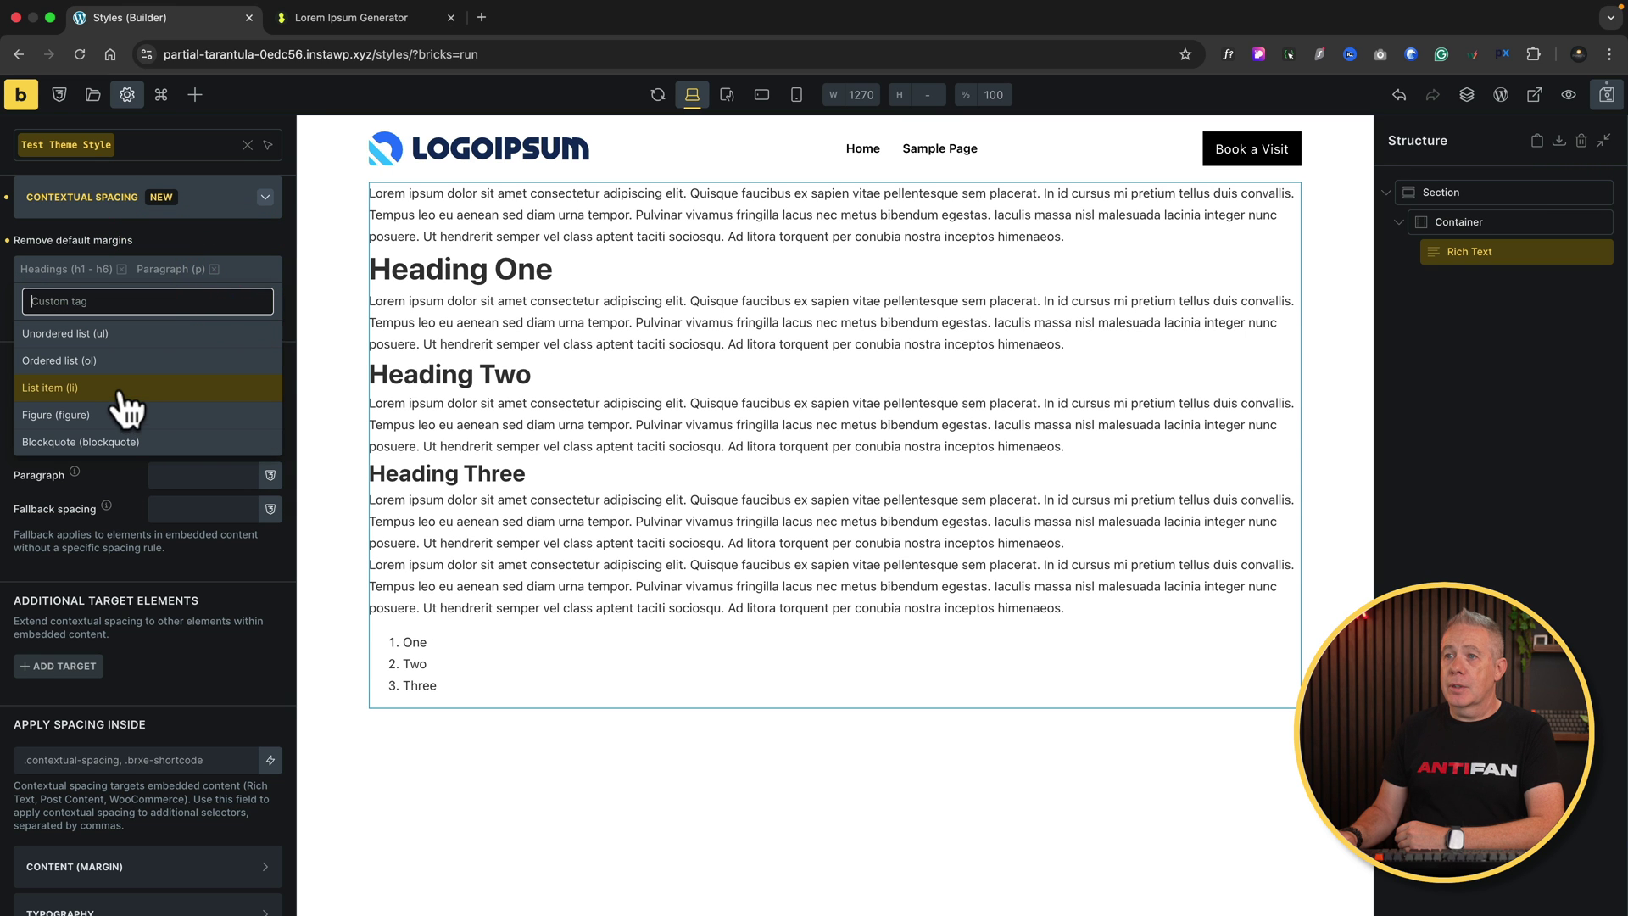
click(129, 360)
click(225, 295)
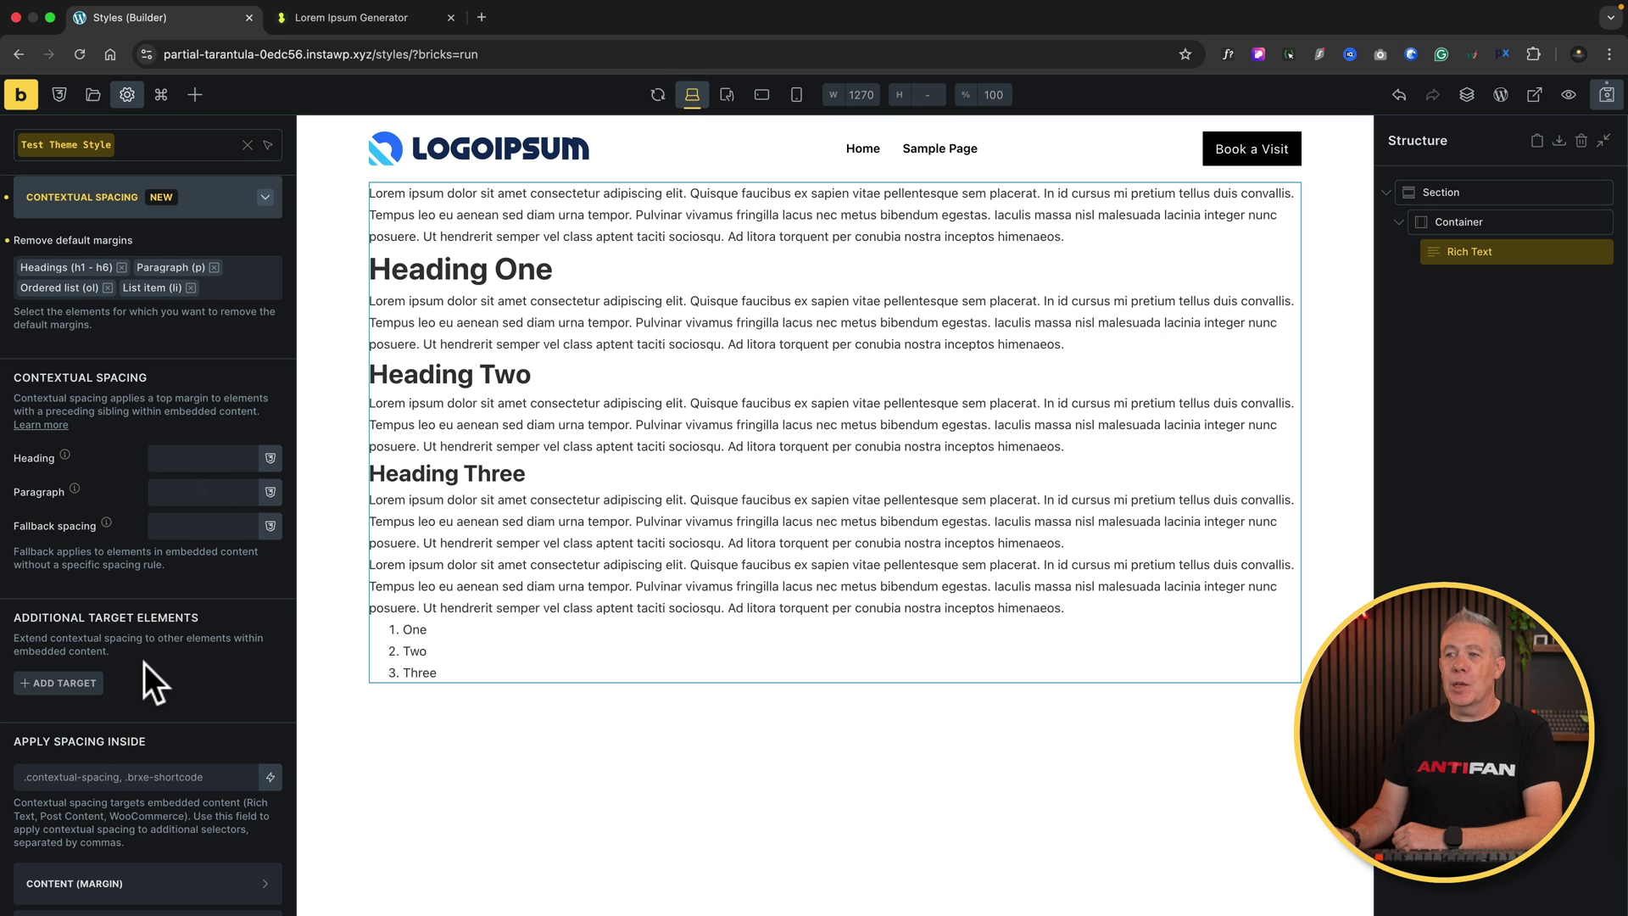
Set the contextual heading spacing to the var(--space-m) variable.
click(170, 462)
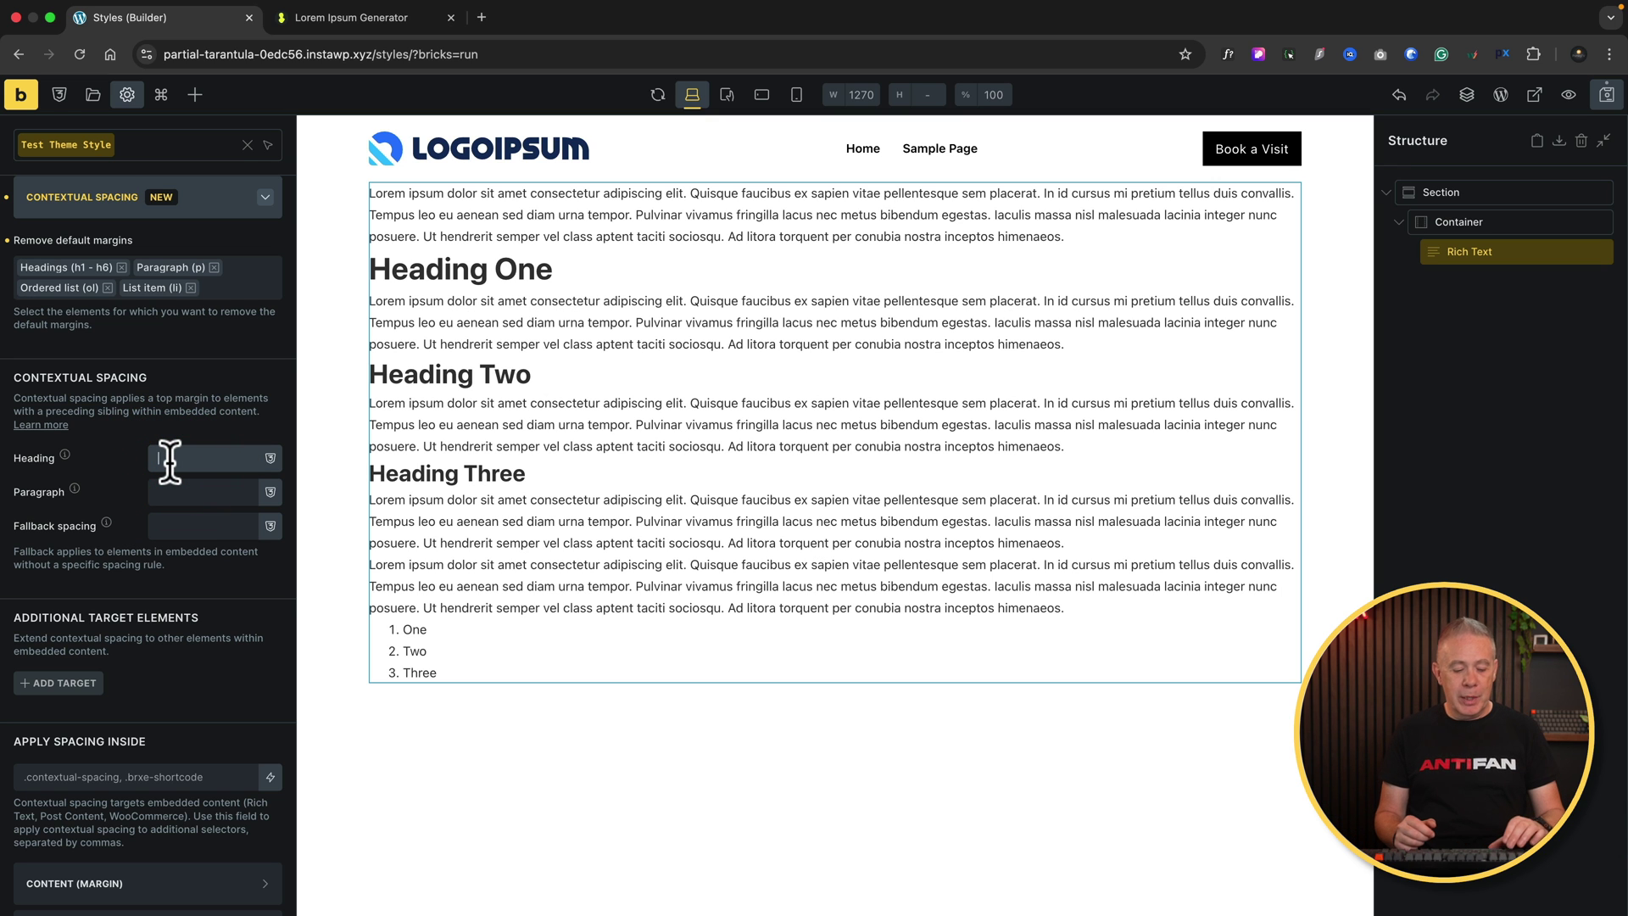
text(3rem)
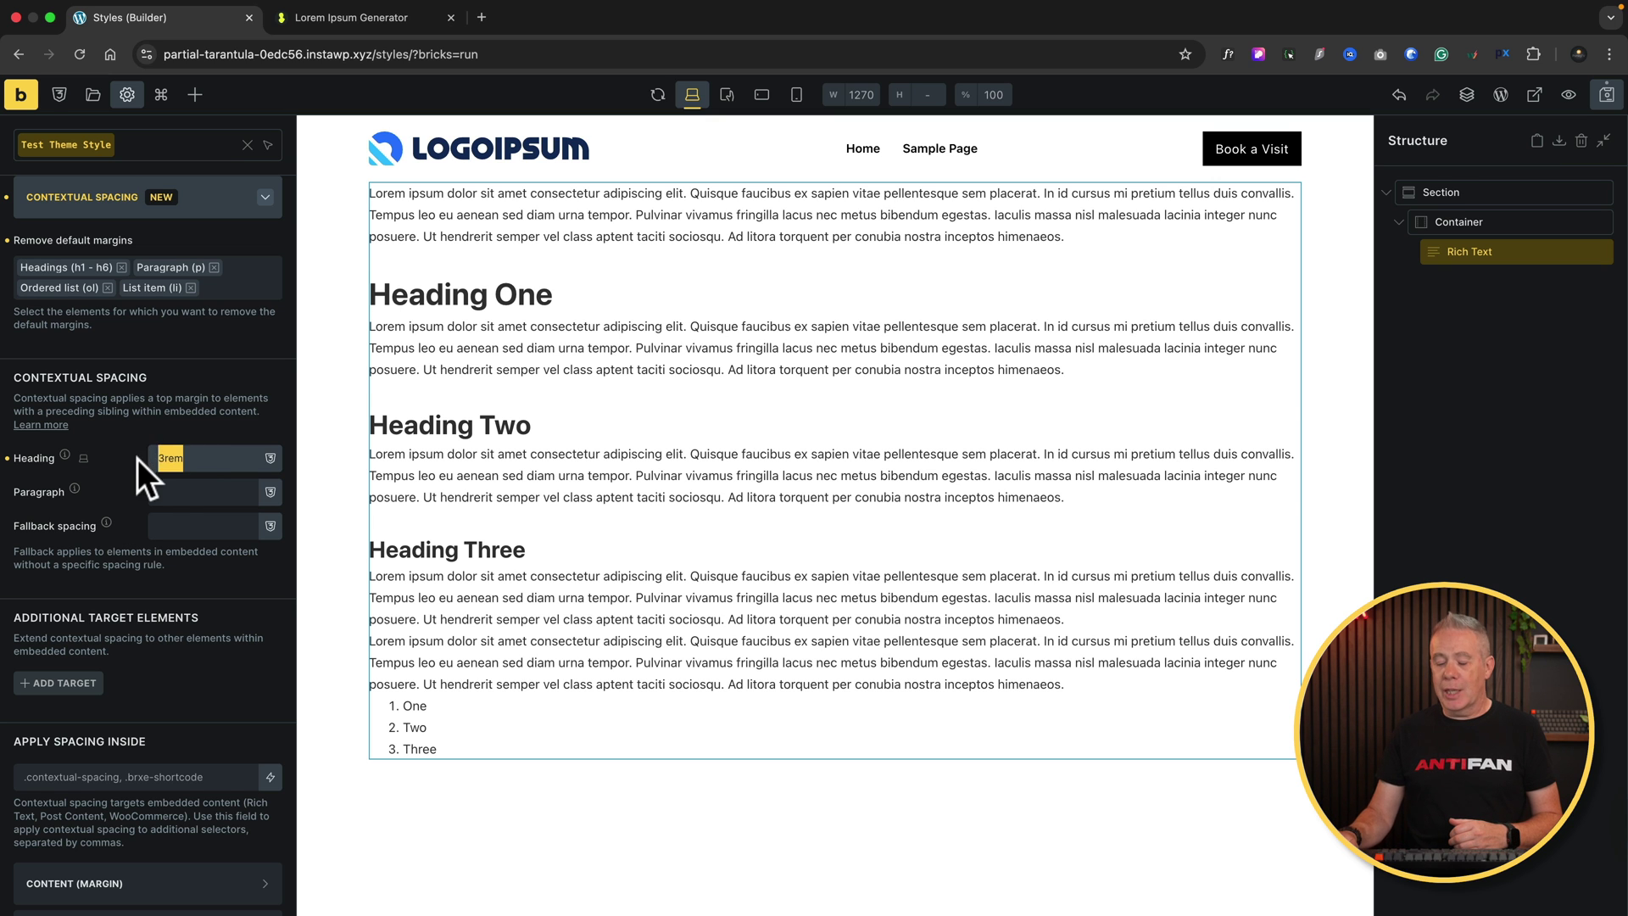
key(BackSpace)
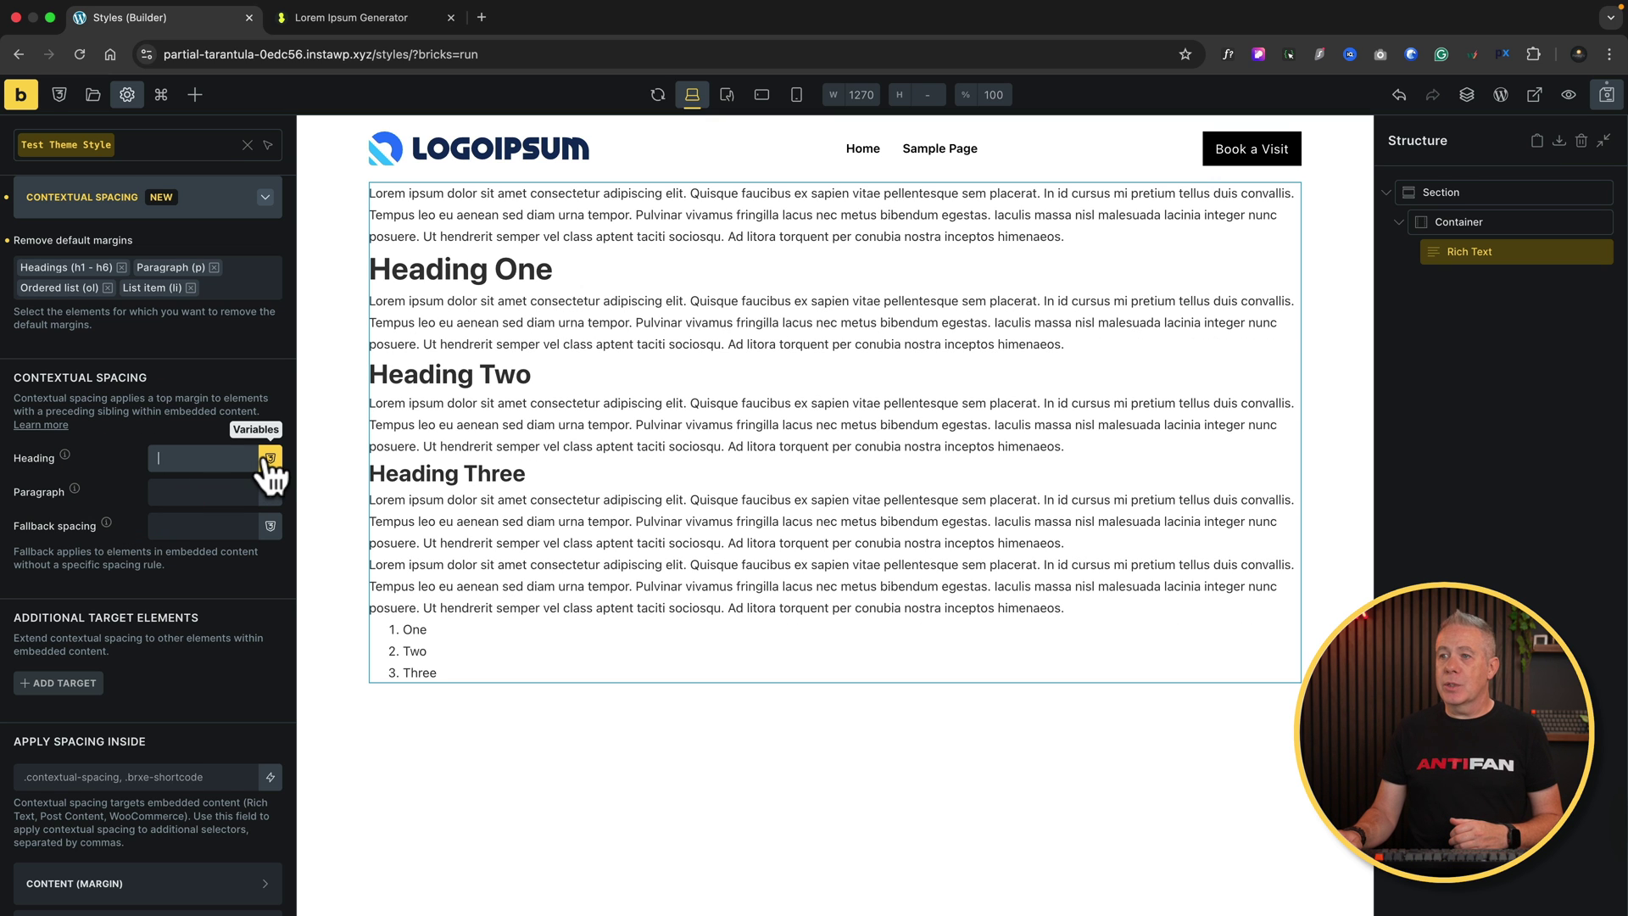
click(269, 458)
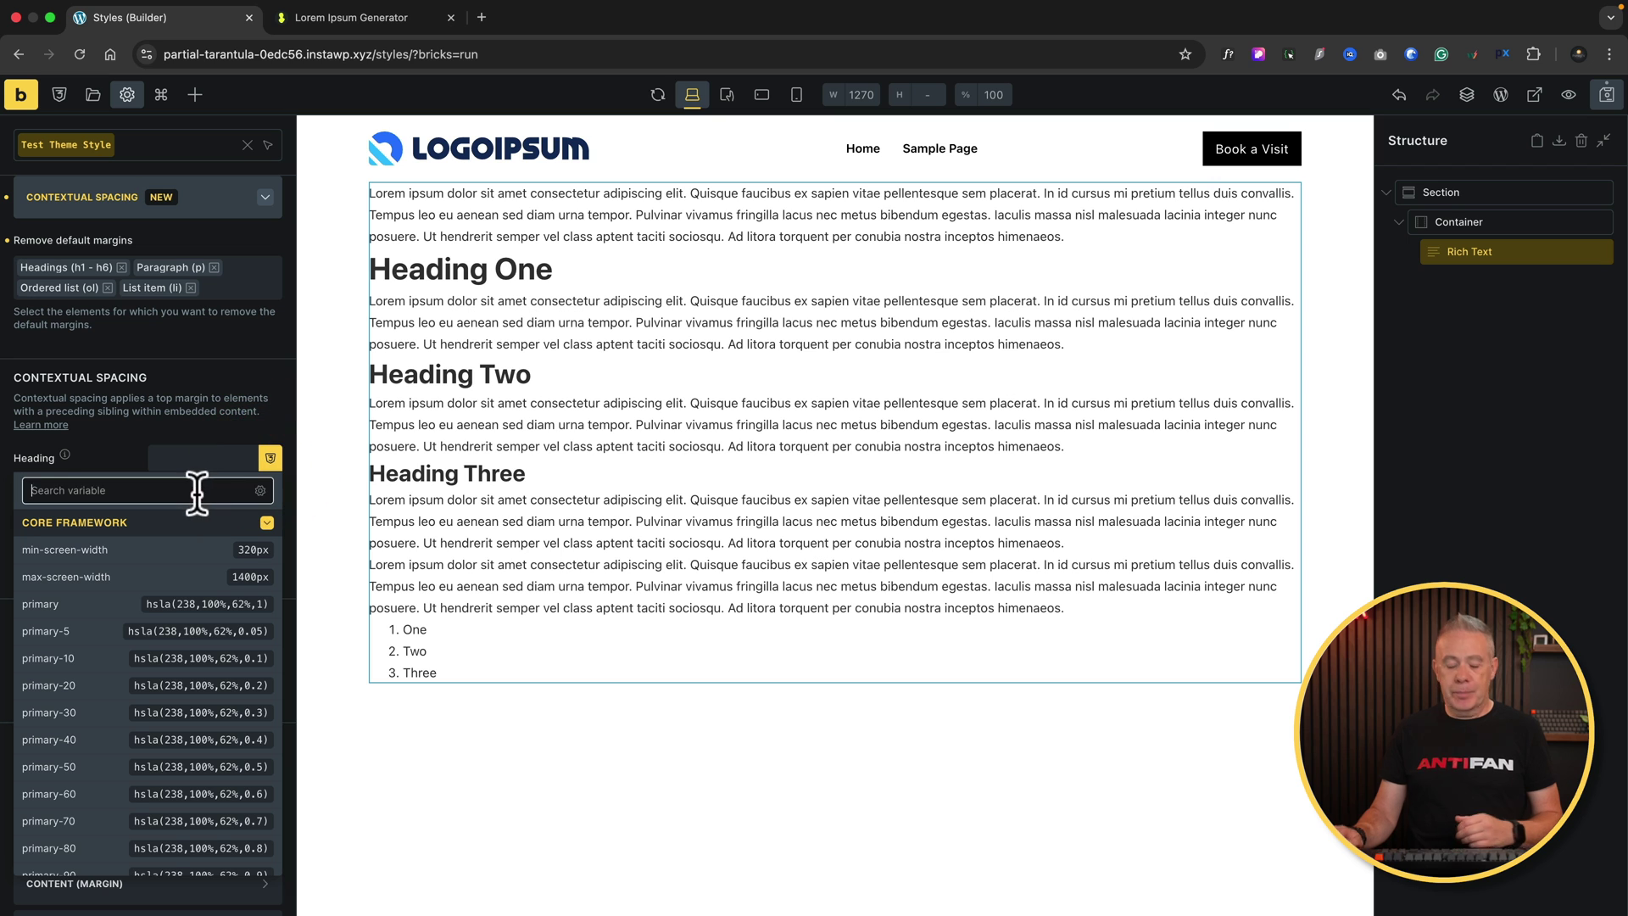
text(space)
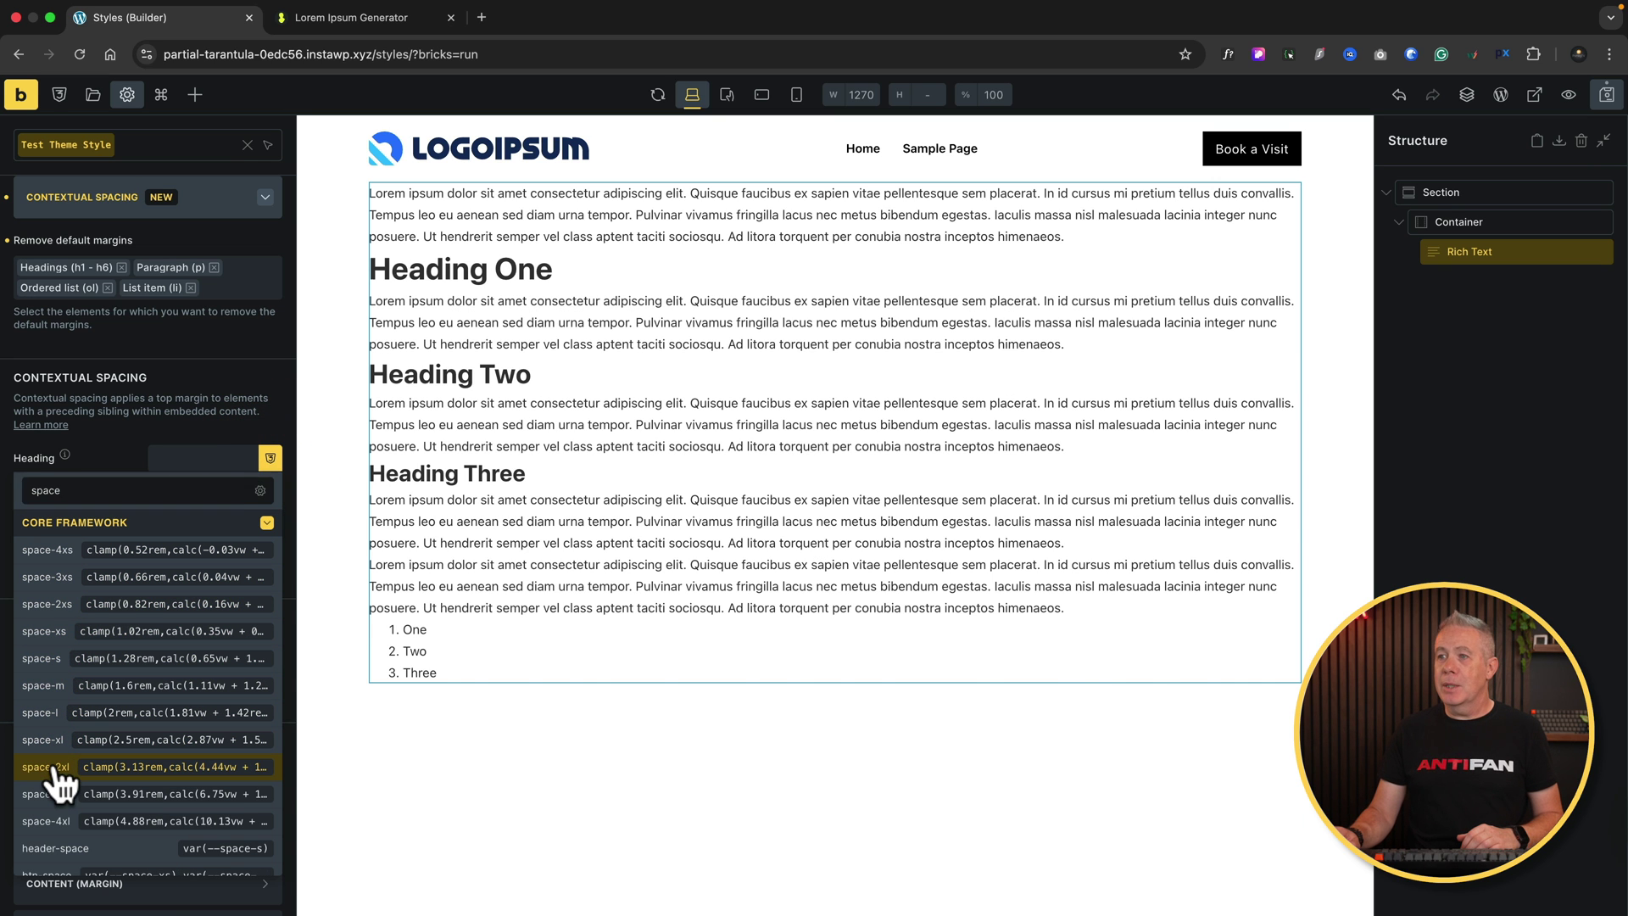
click(52, 768)
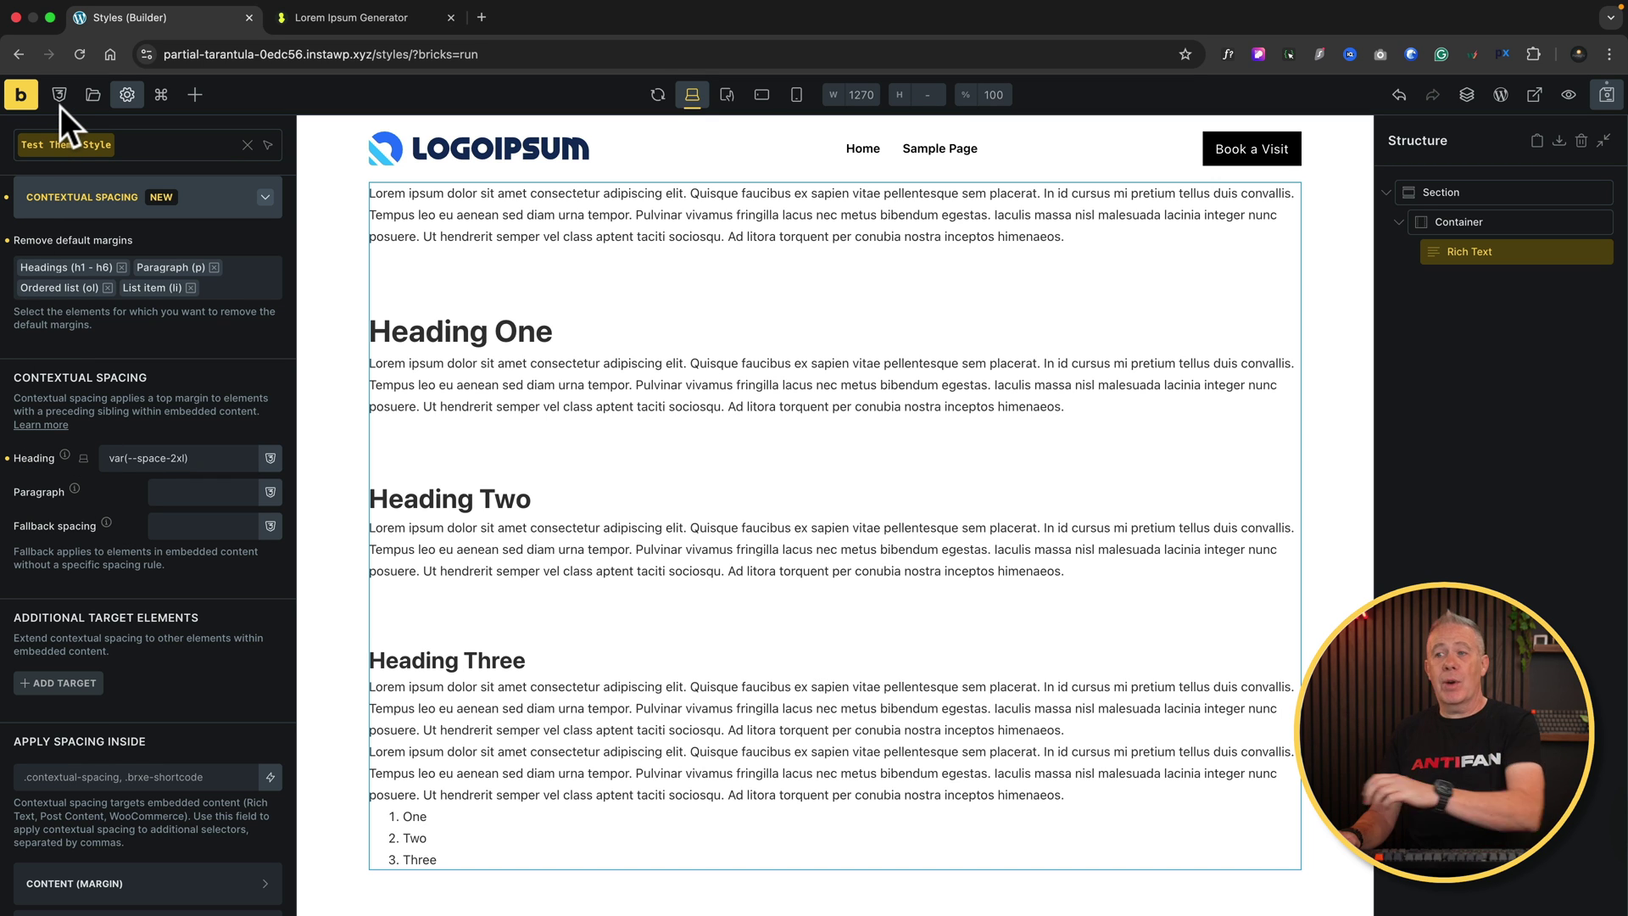
click(174, 458)
key(Down)
key(Down)
key(Down)
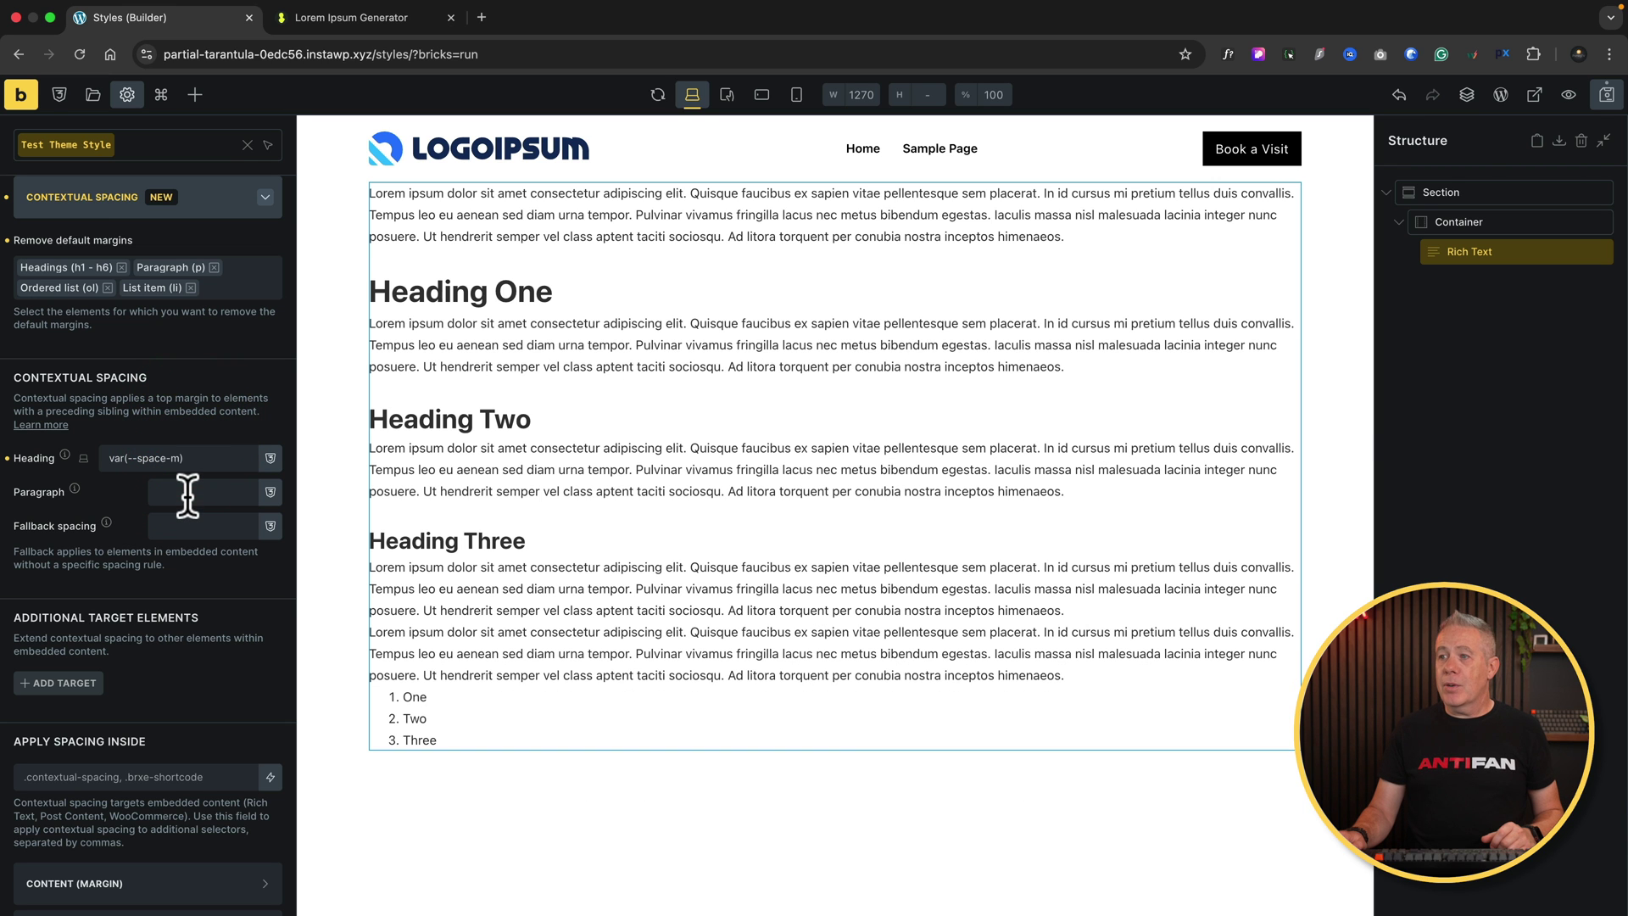
Set the contextual paragraph spacing to the var(--space-s) variable.
click(1078, 611)
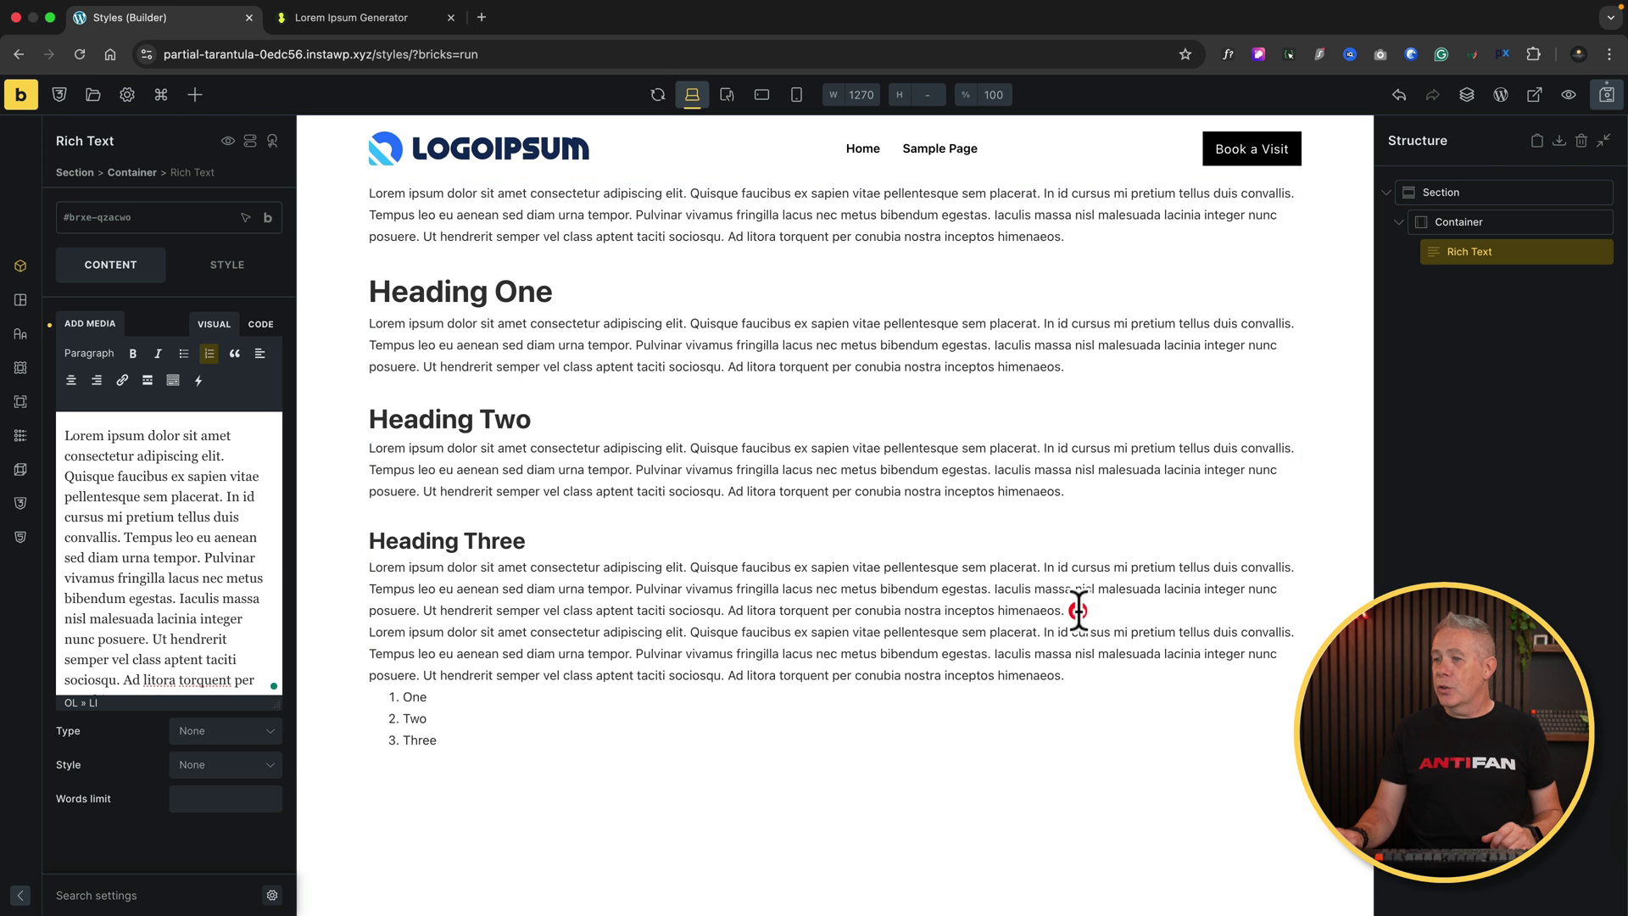
click(126, 96)
click(131, 207)
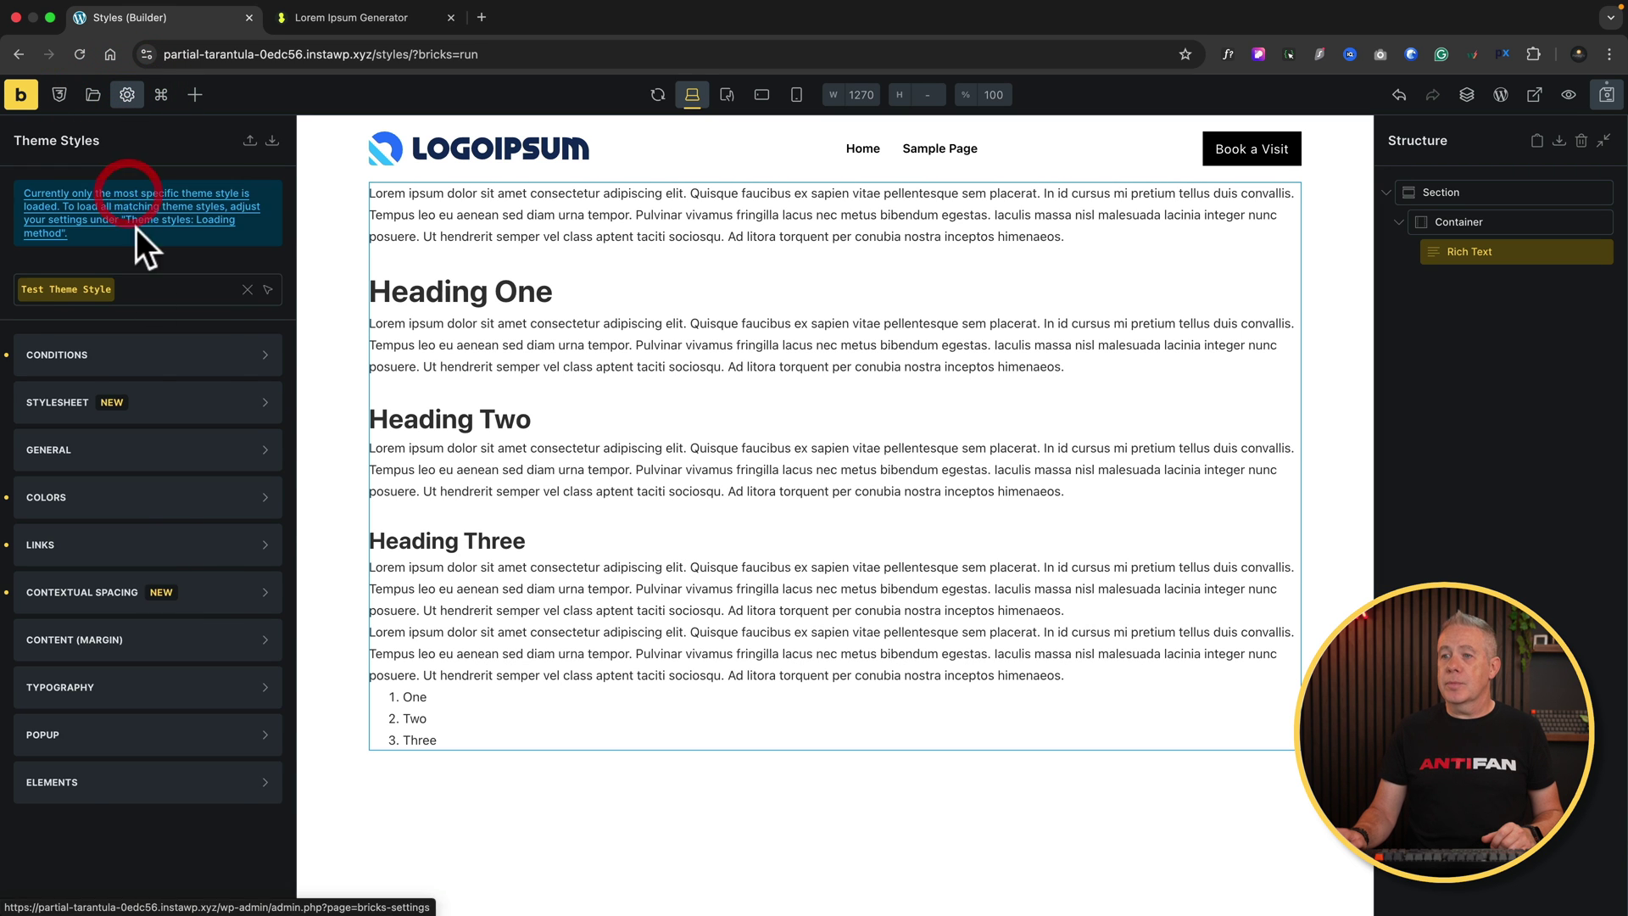
click(110, 592)
click(191, 504)
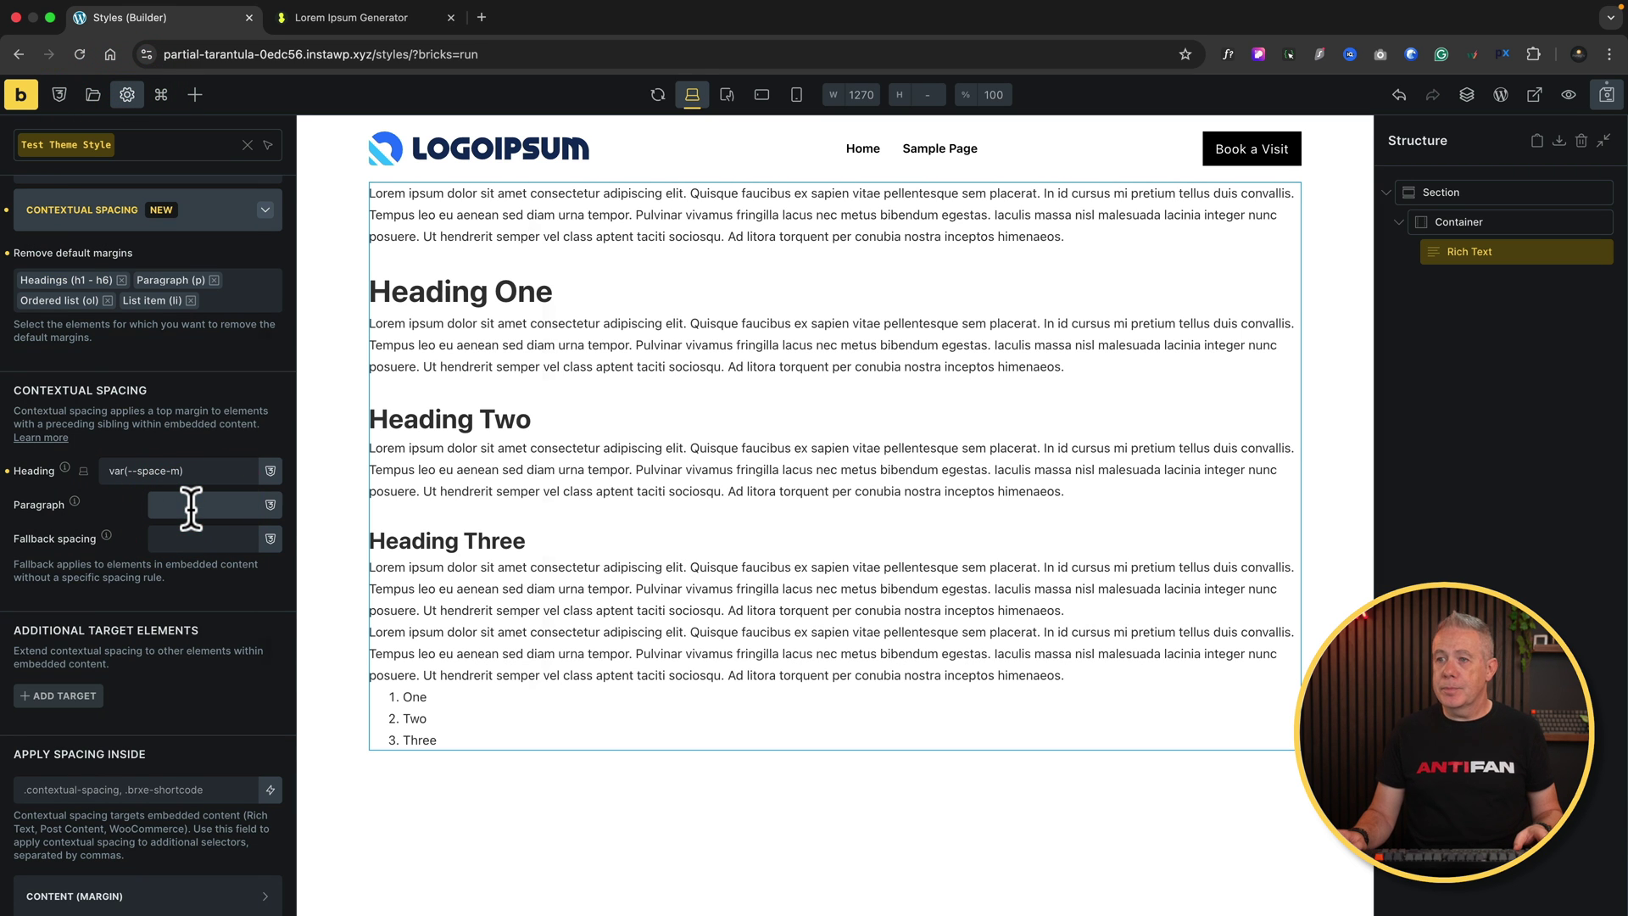
right_click(191, 509)
click(373, 348)
click(414, 547)
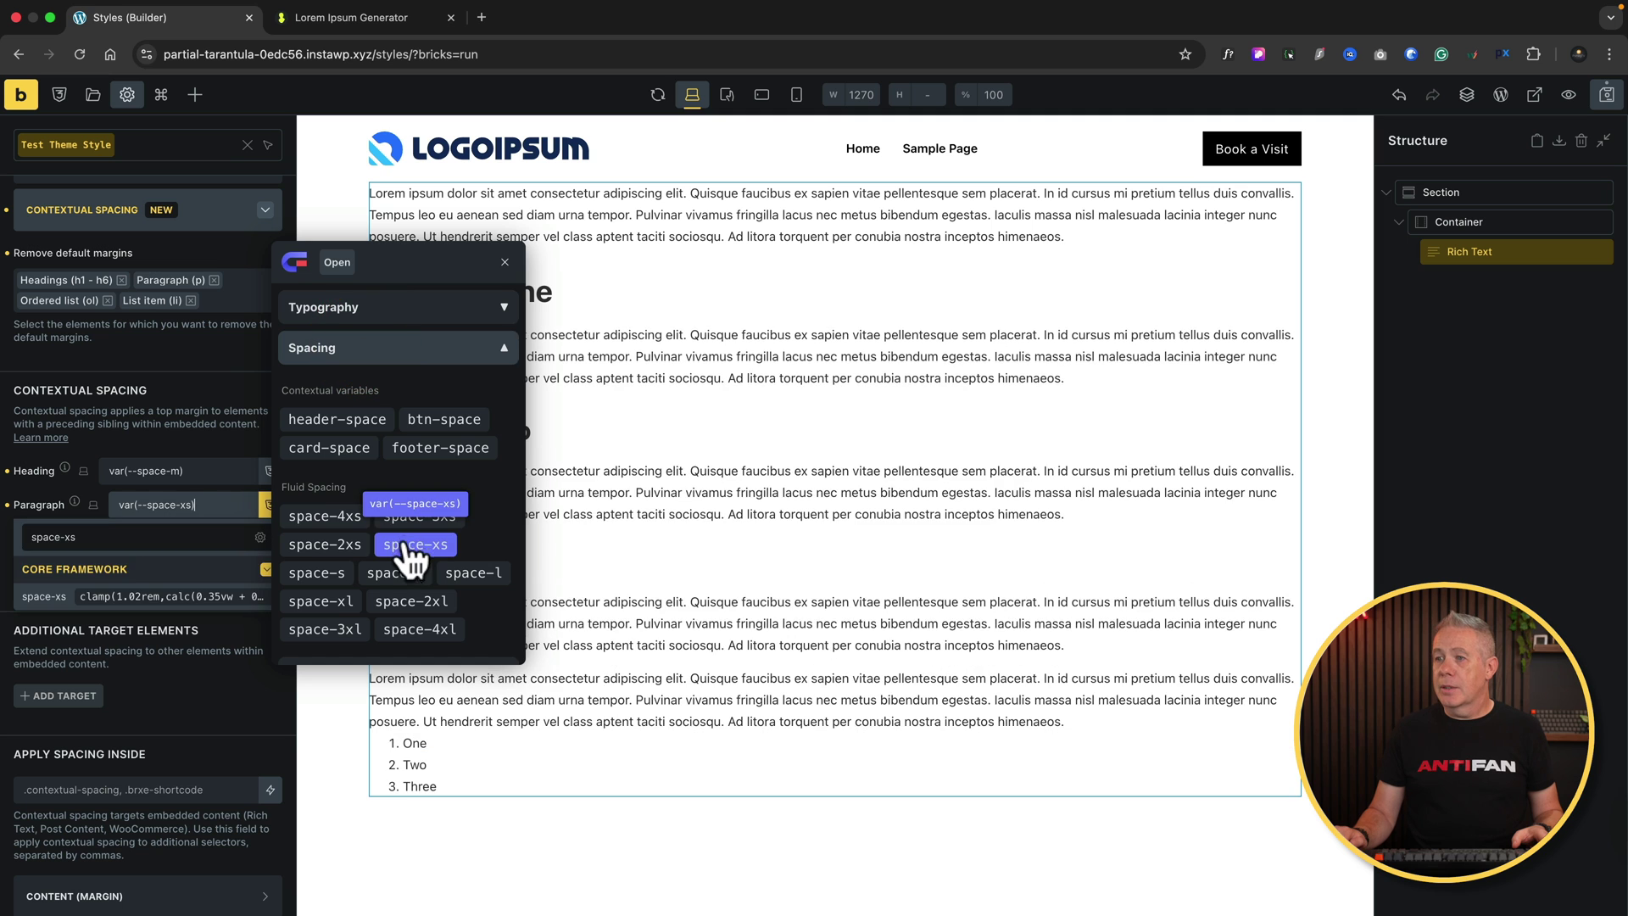
click(342, 572)
click(340, 567)
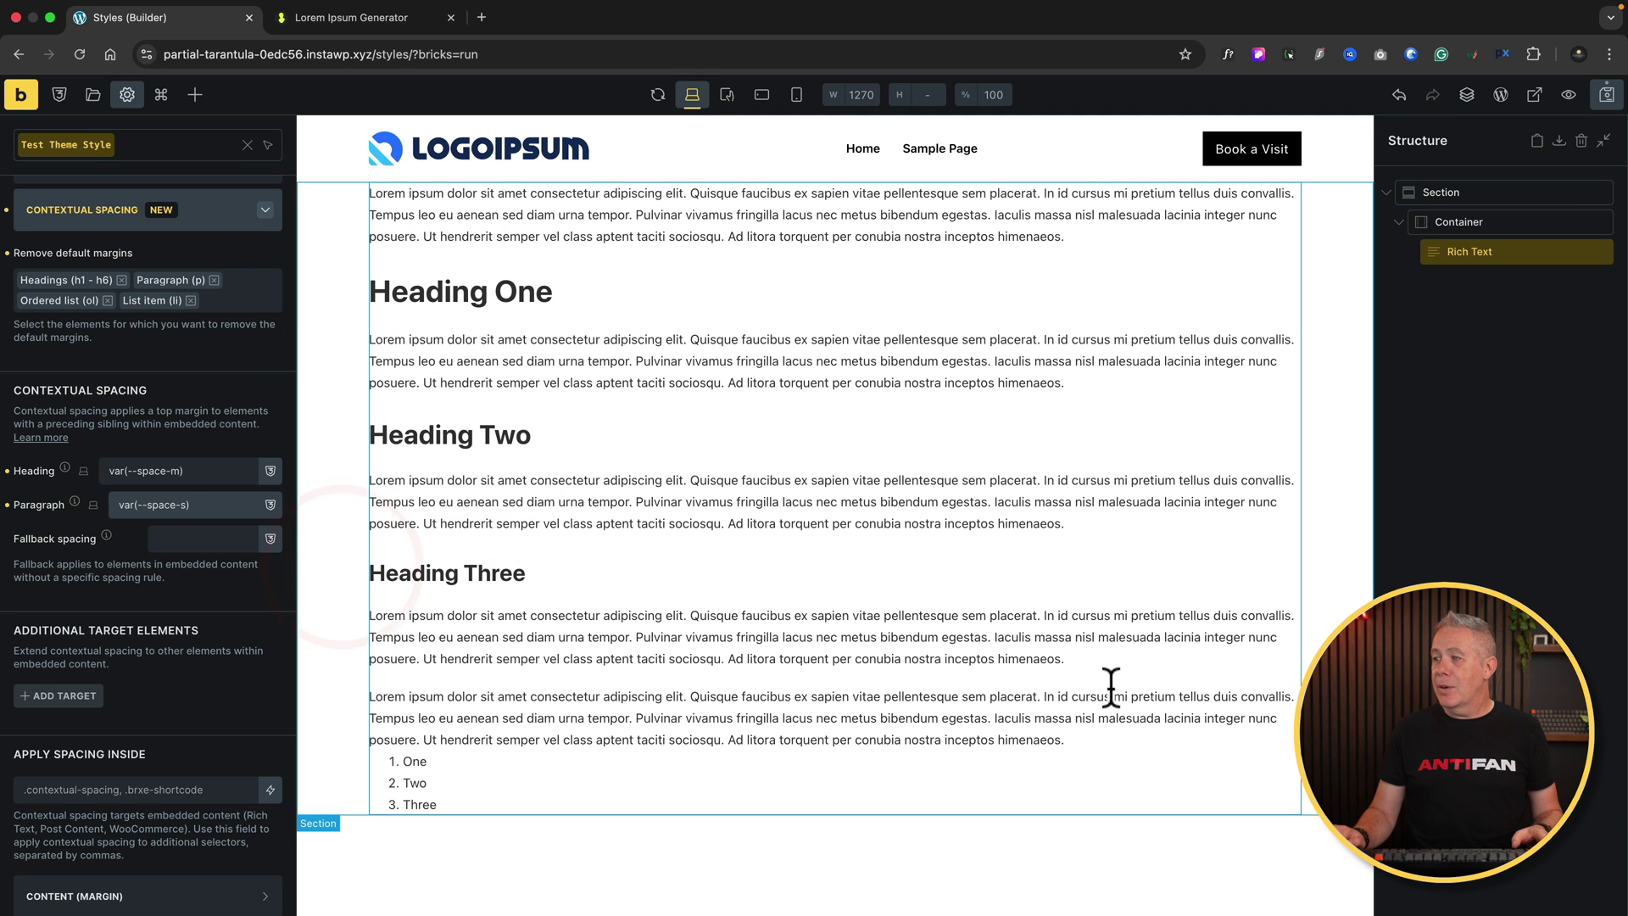
click(197, 540)
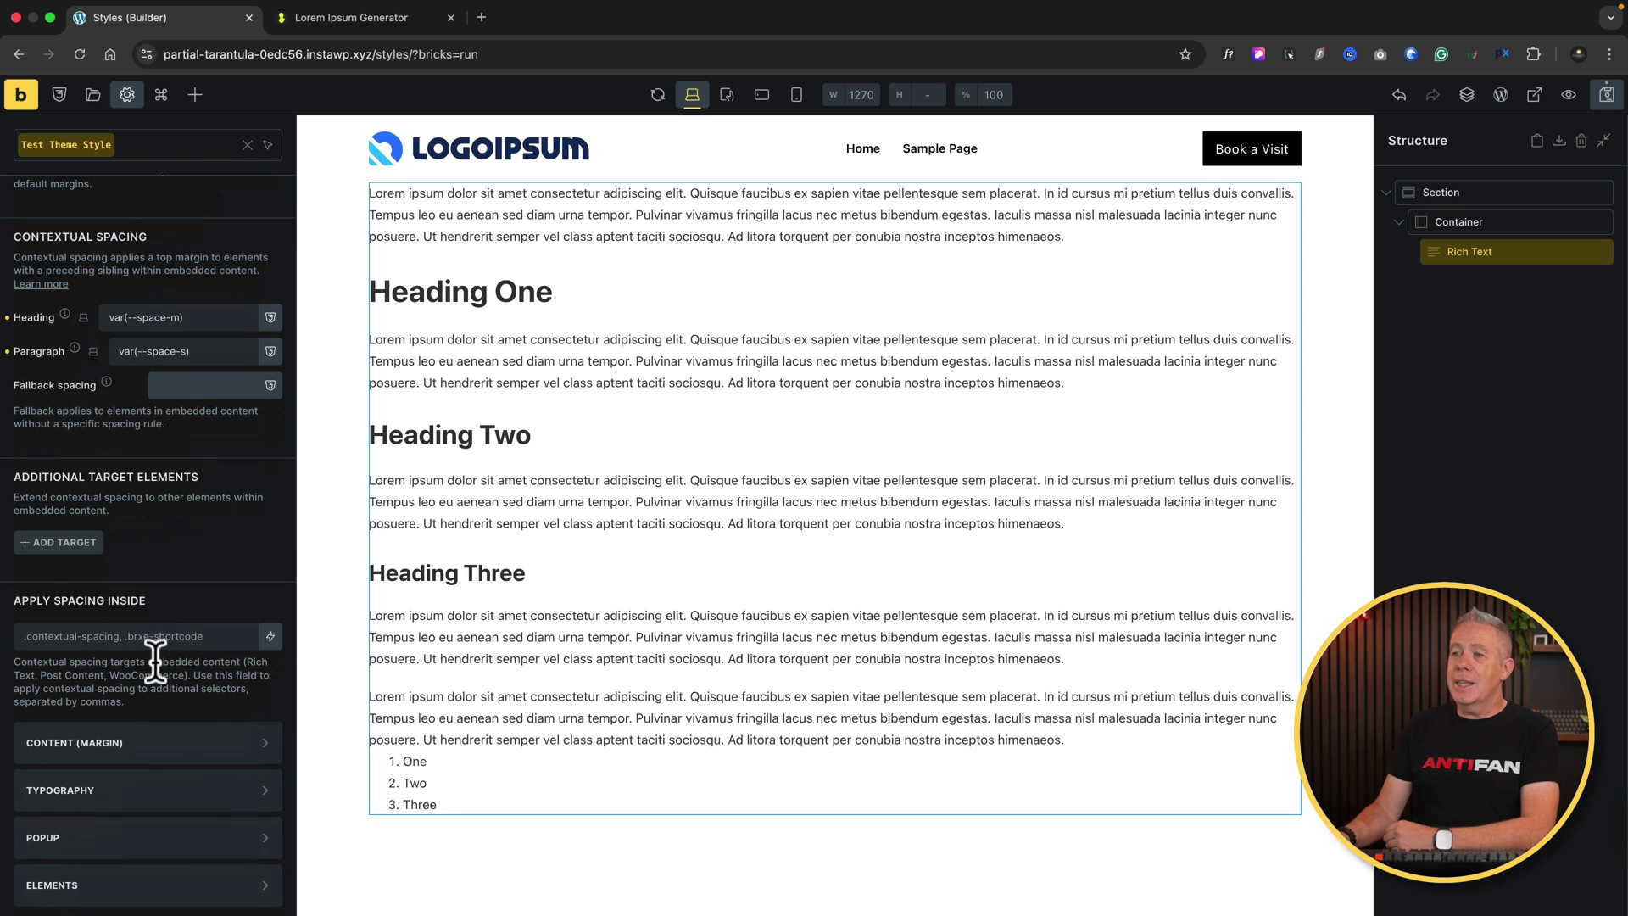
click(60, 538)
Add an Ordered list (ol) spacing target with a var(--space-m) top margin.
click(212, 623)
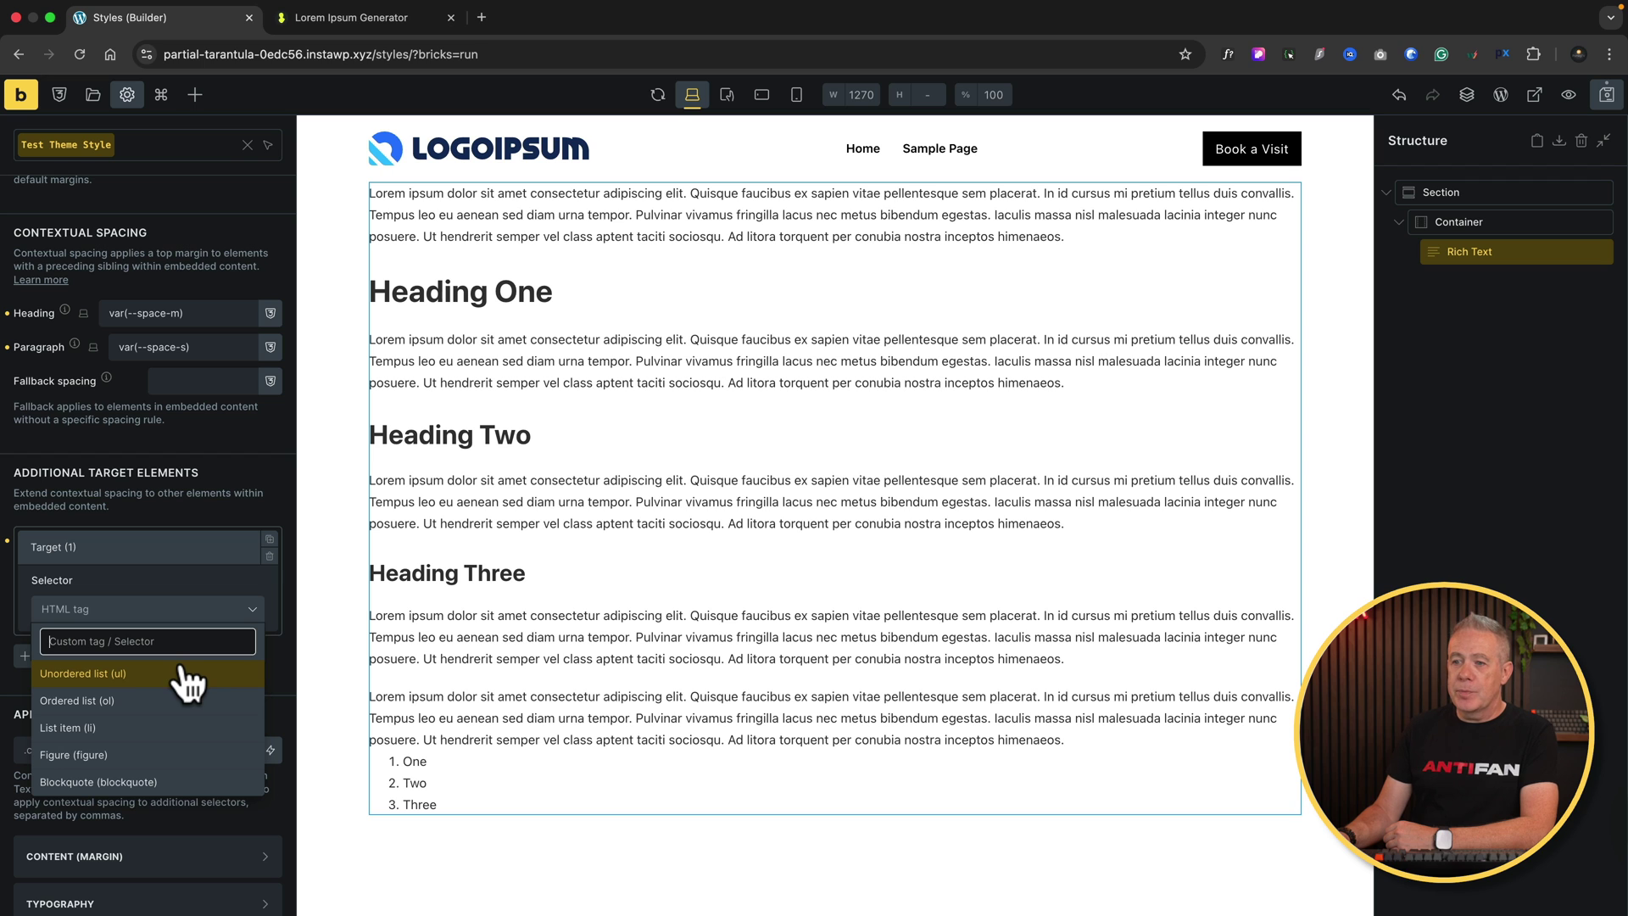
click(165, 702)
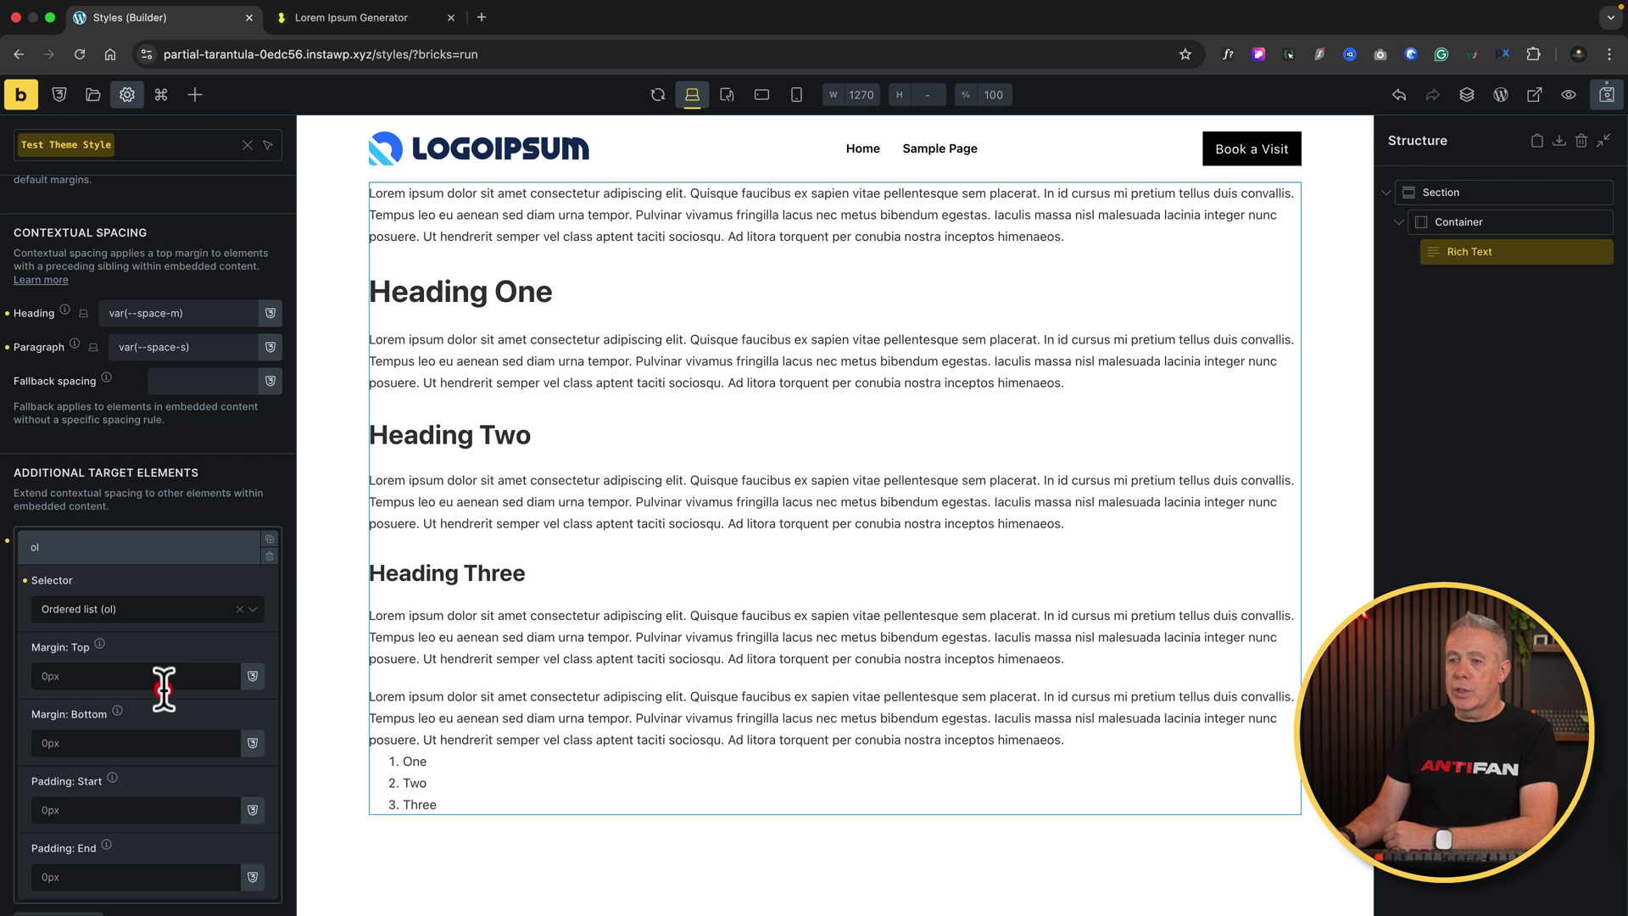
scroll(169, 694, down, 1)
scroll(170, 695, down, 3)
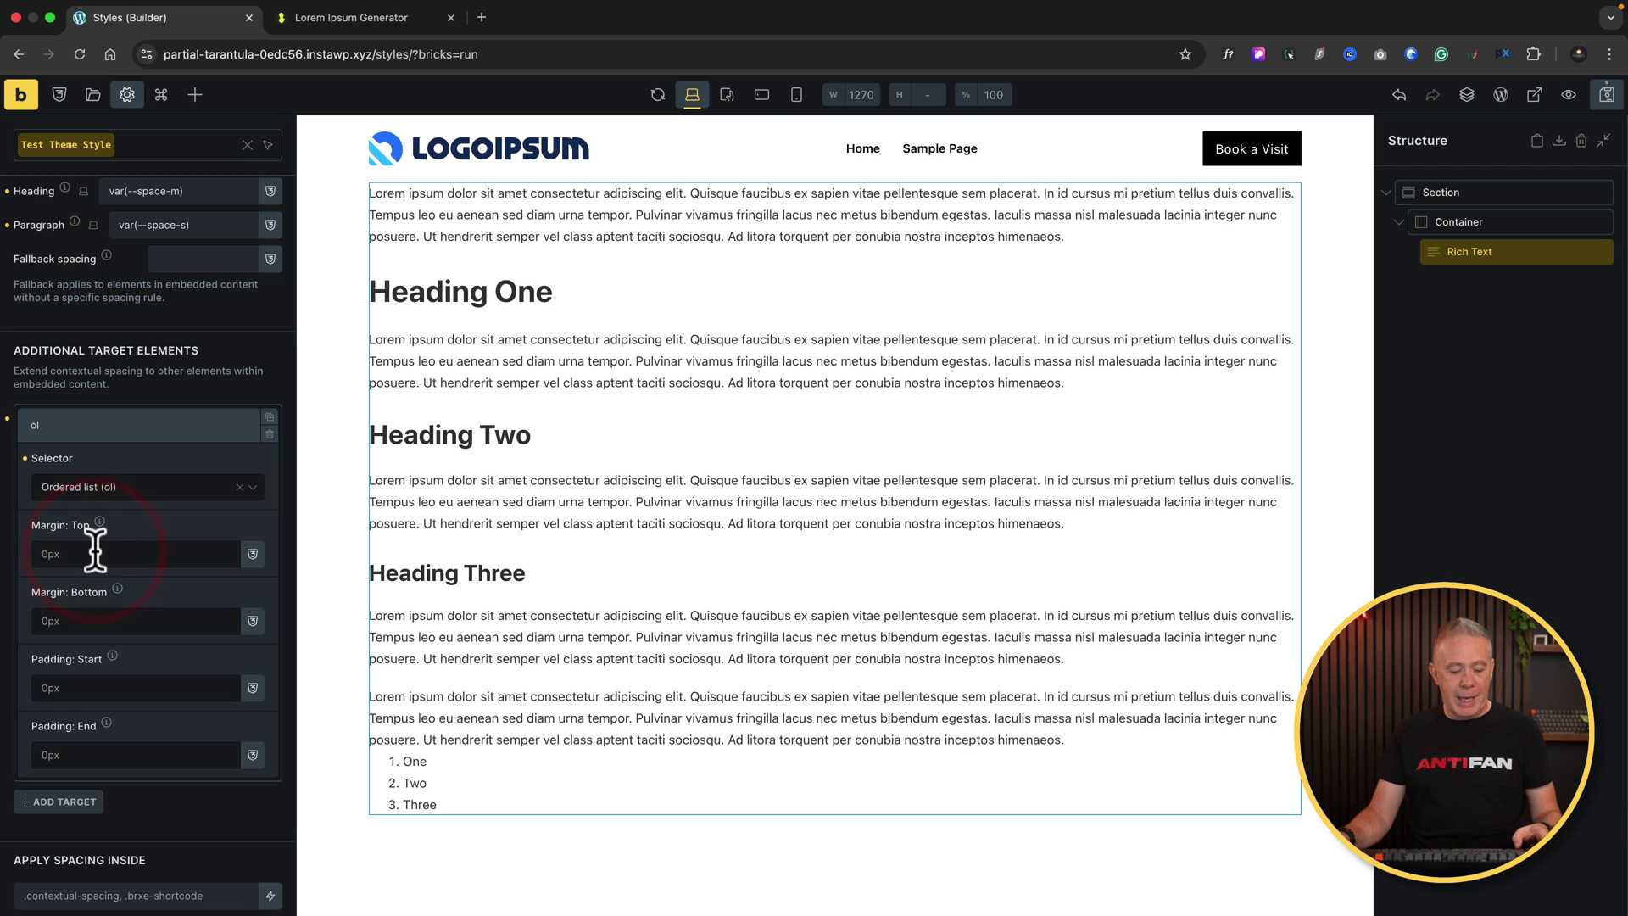
click(251, 554)
text(space)
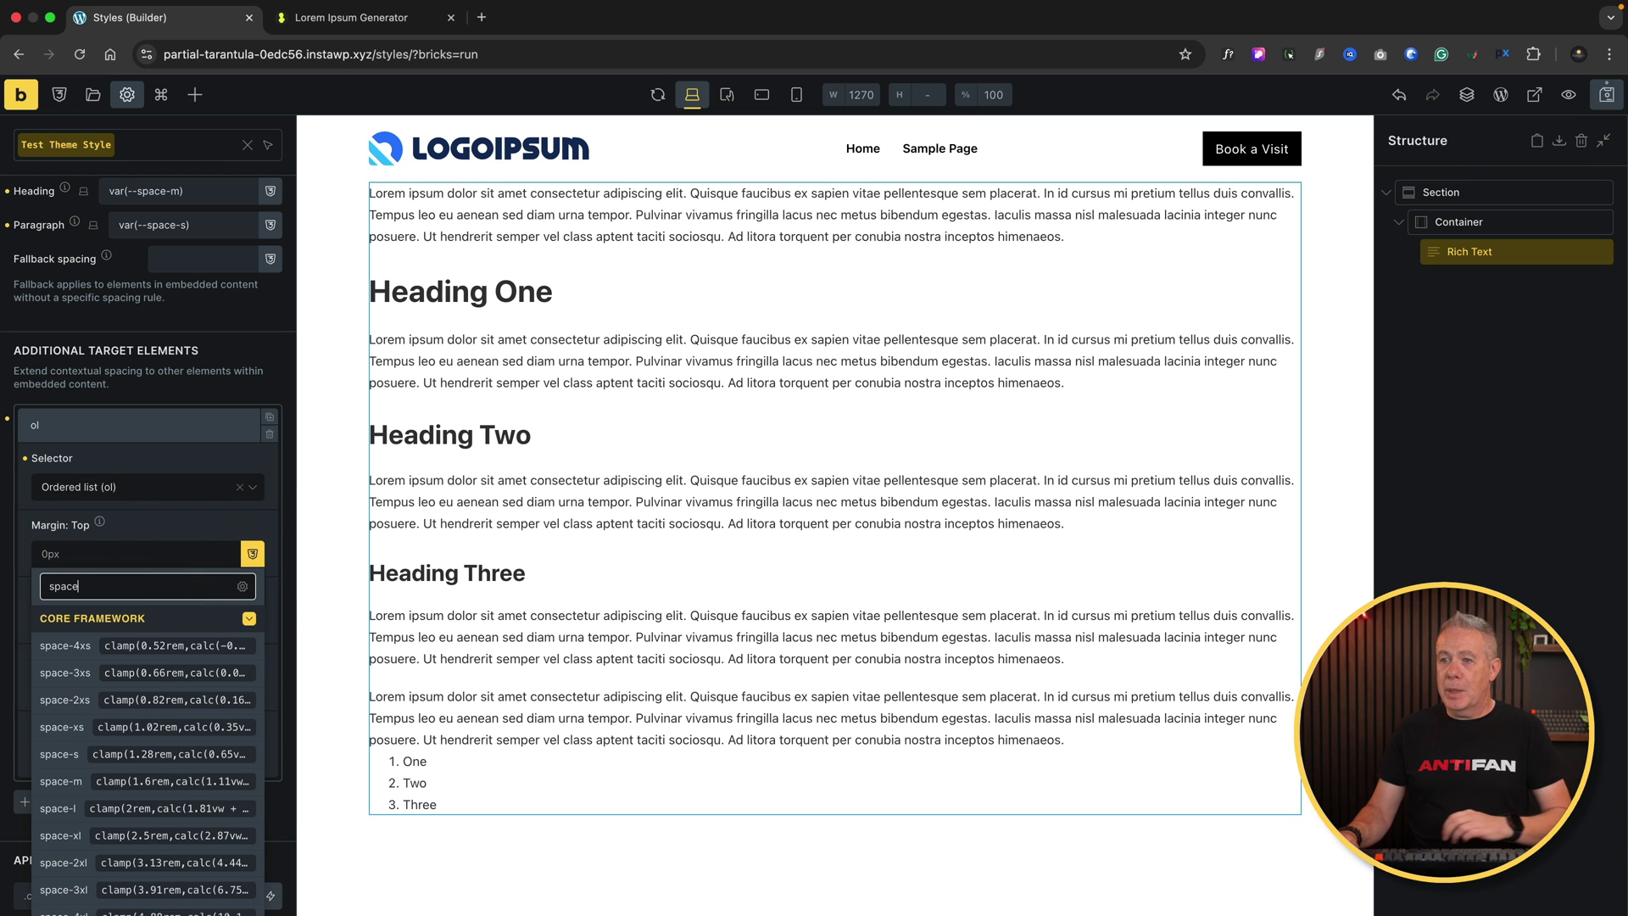
click(123, 701)
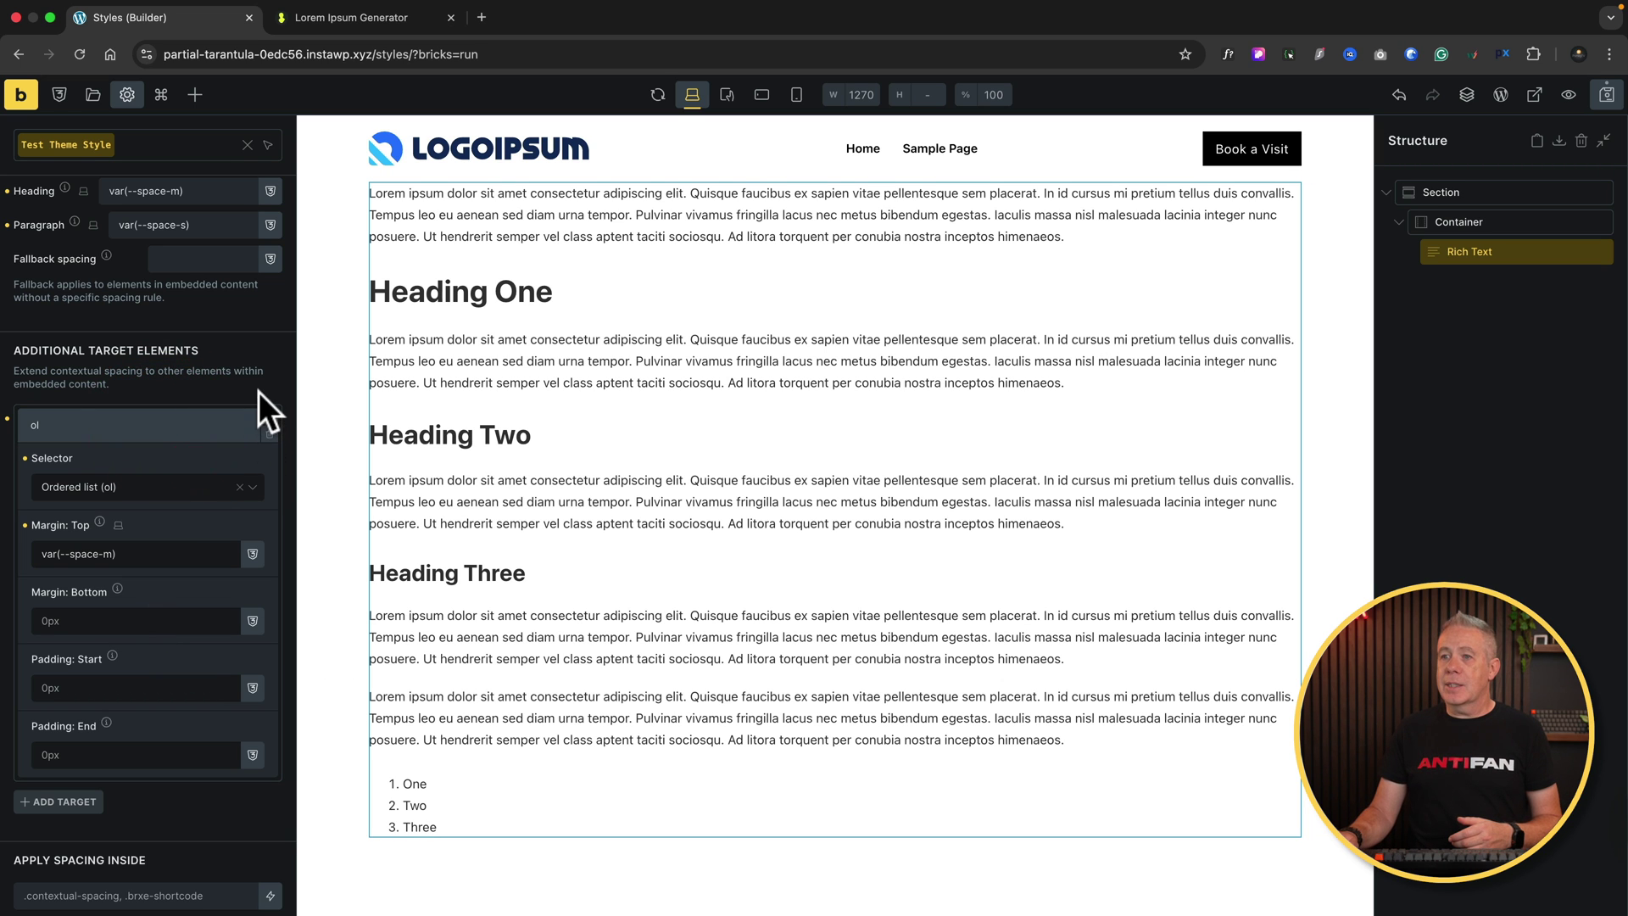
click(58, 802)
Try a List item (li) target with var(--space-xl) start padding, then remove the extra targets.
scroll(232, 790, down, 2)
click(227, 676)
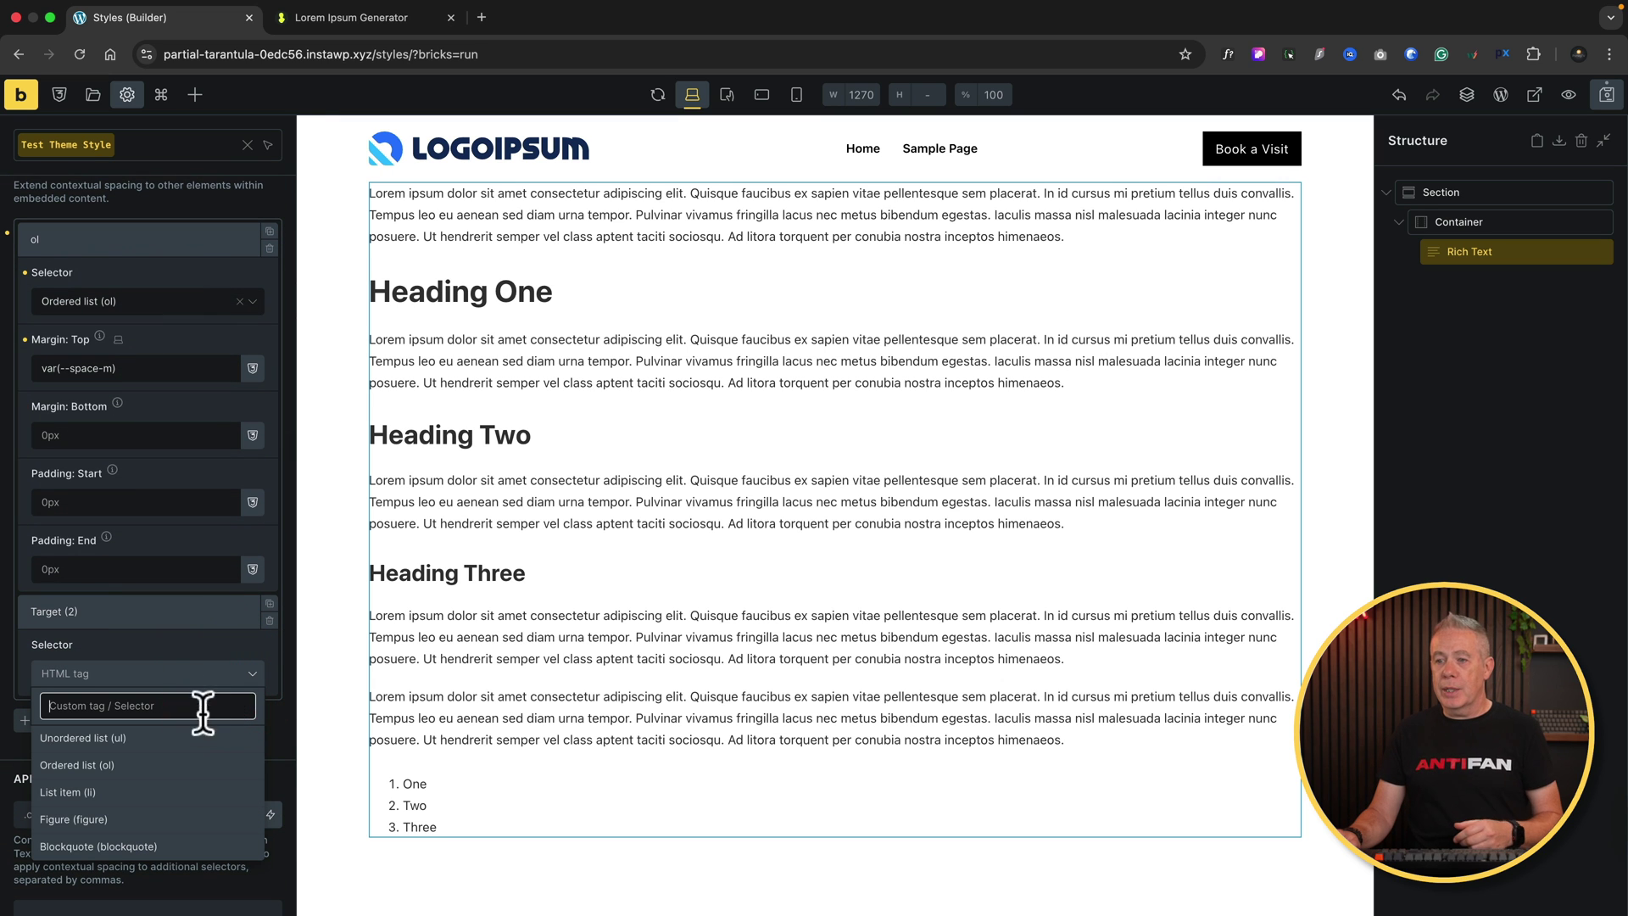
click(129, 791)
scroll(158, 778, down, 5)
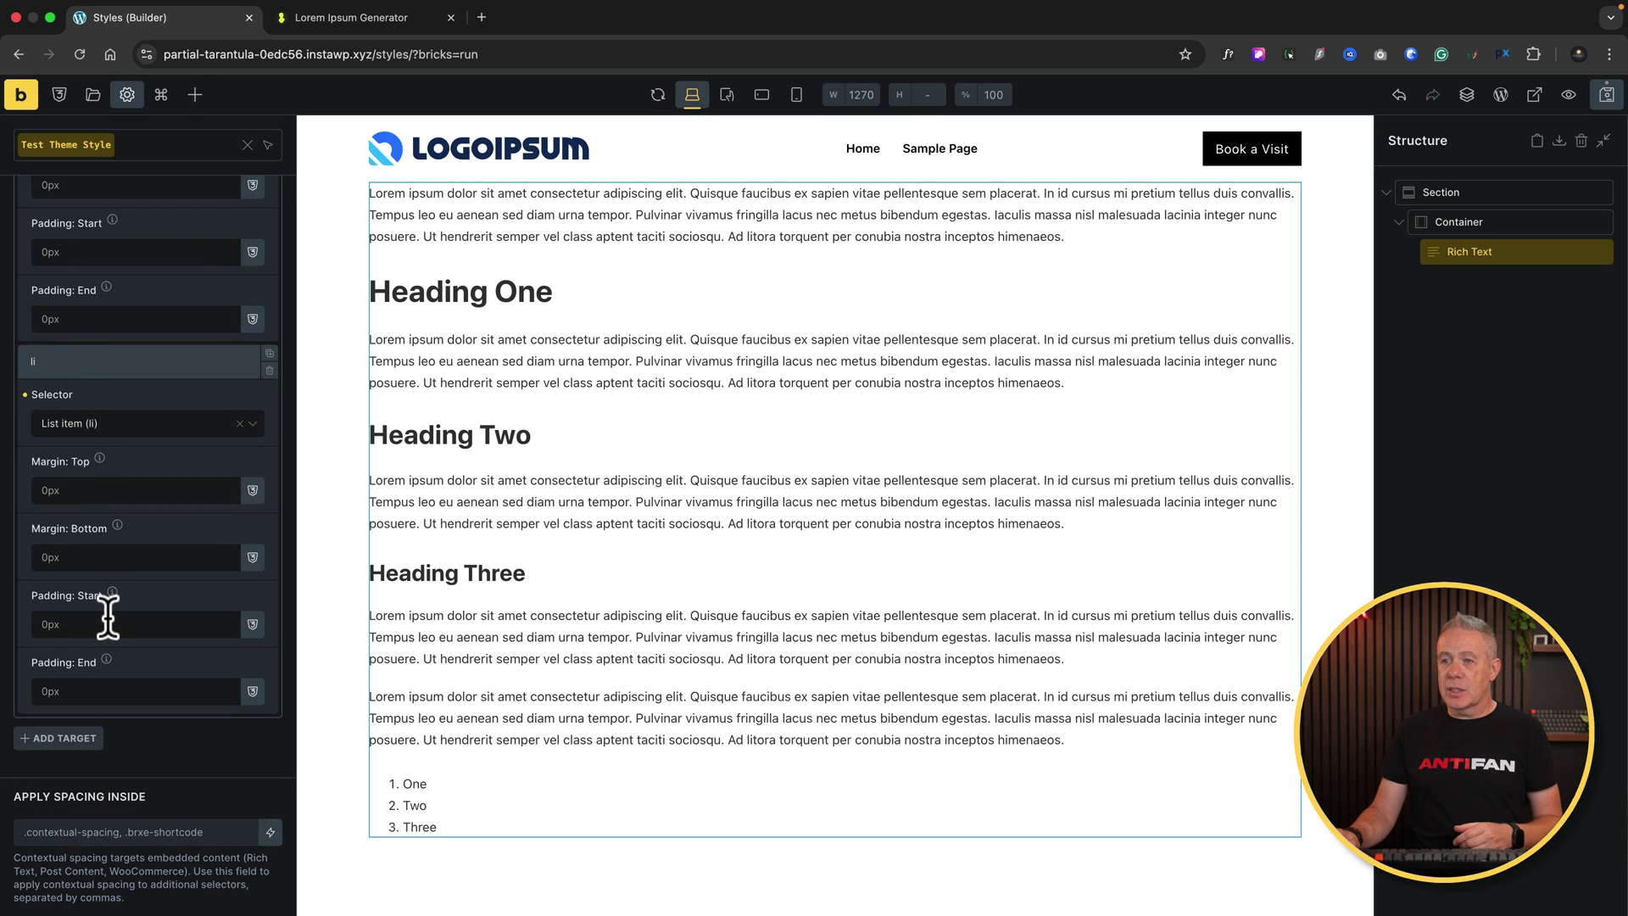
click(107, 624)
text(var(--space-xl))
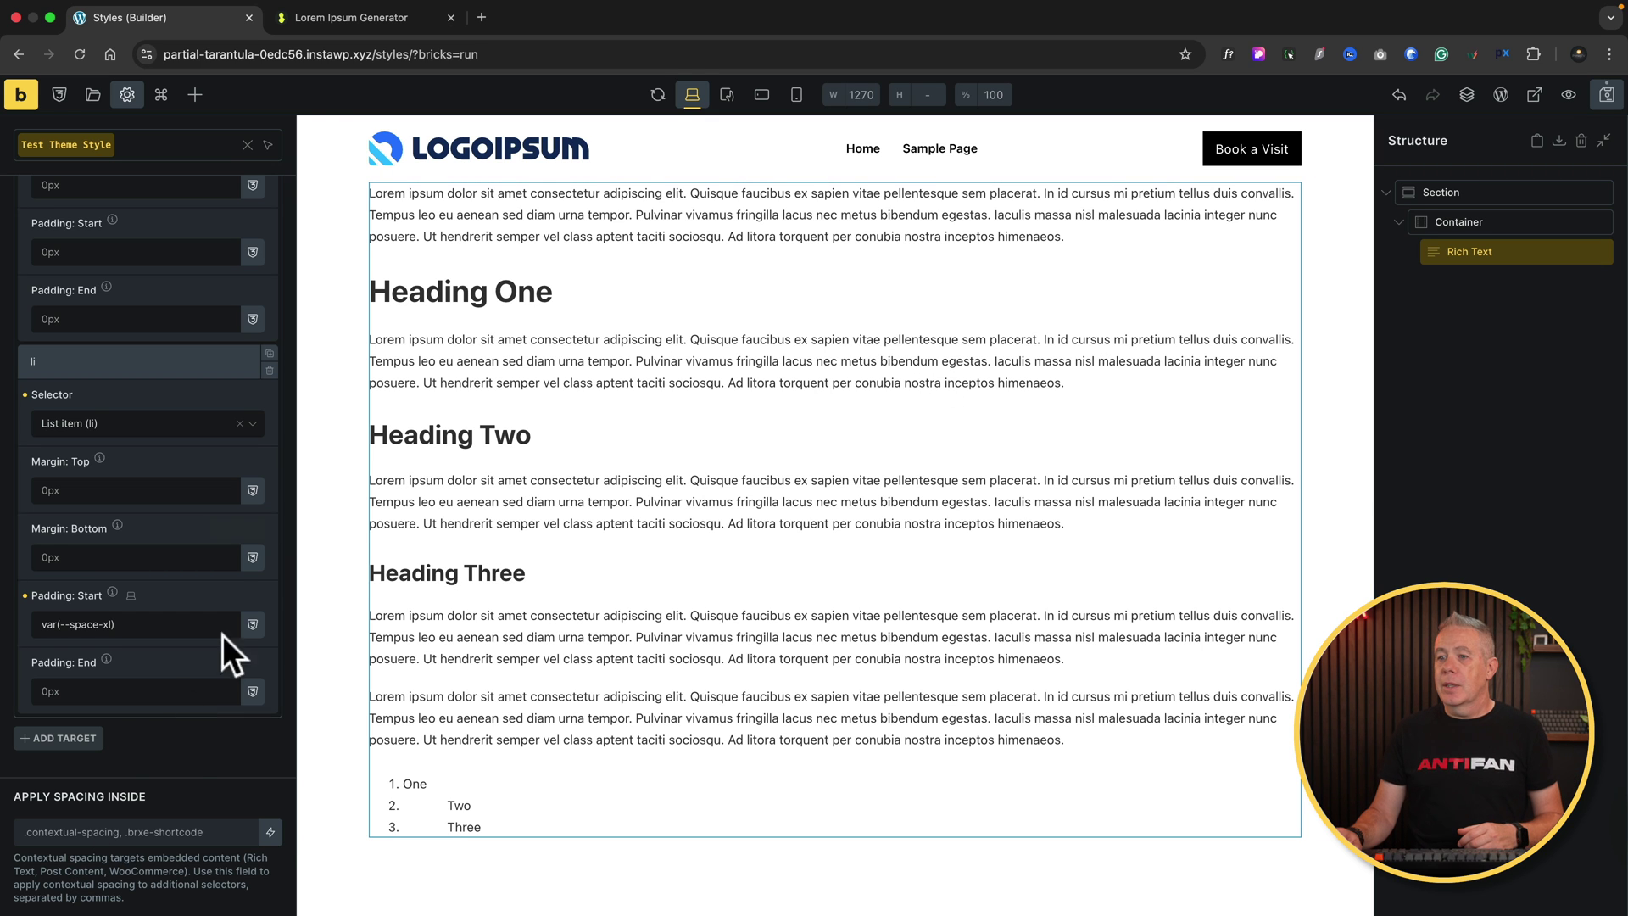
click(269, 371)
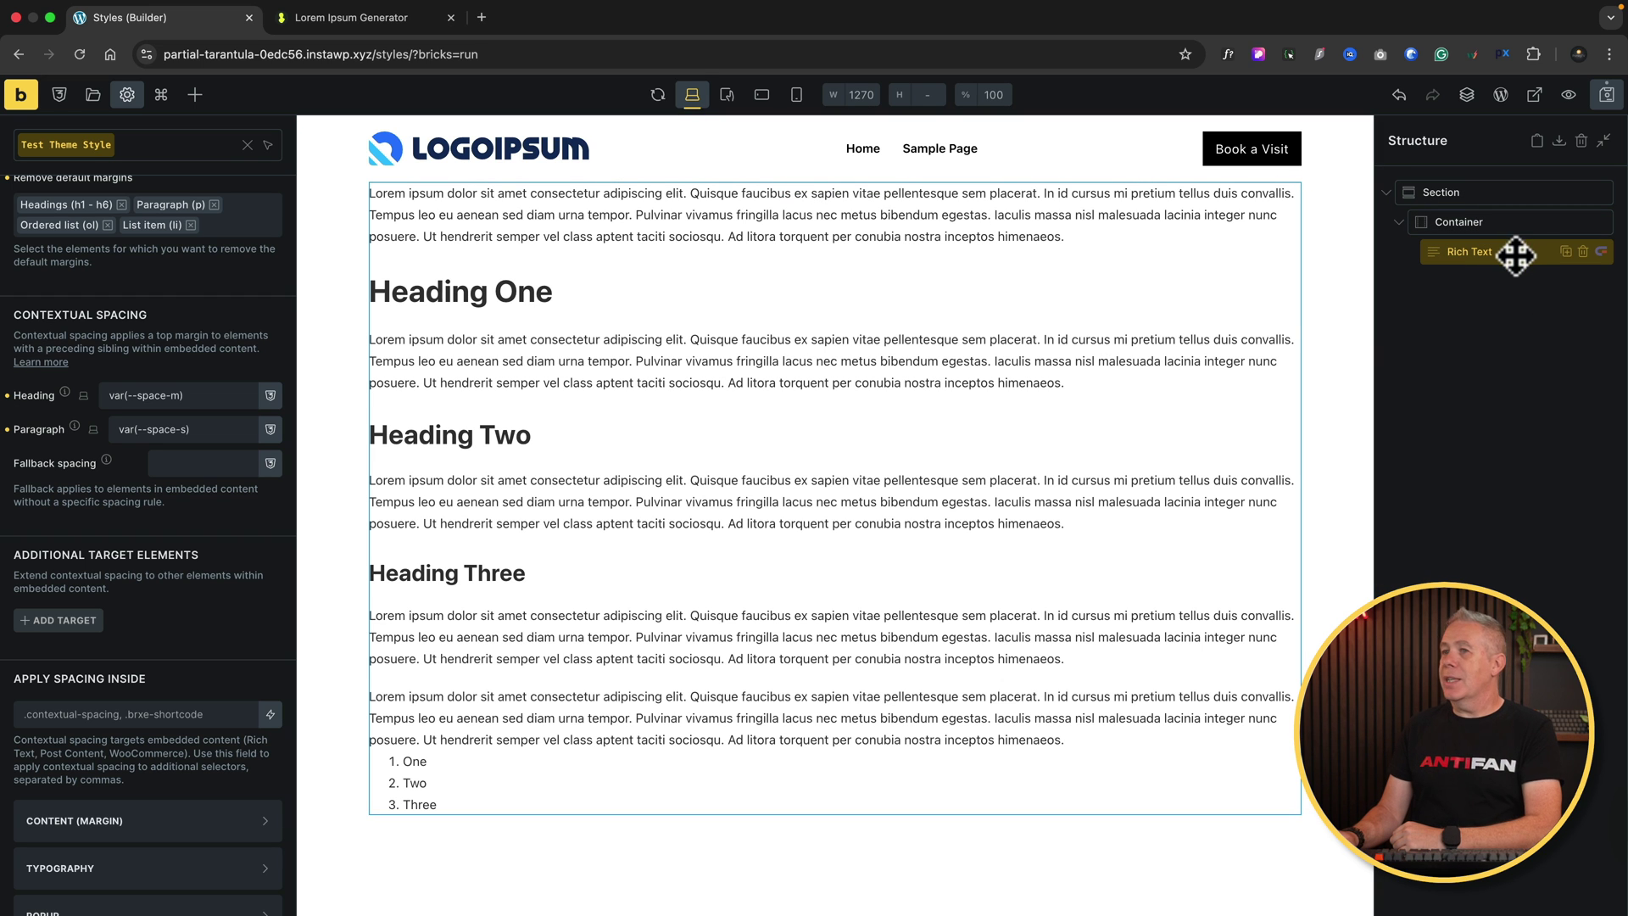
In the Container theme style, link top and bottom padding and set it to var(--space-s).
scroll(18, 244, up, 10)
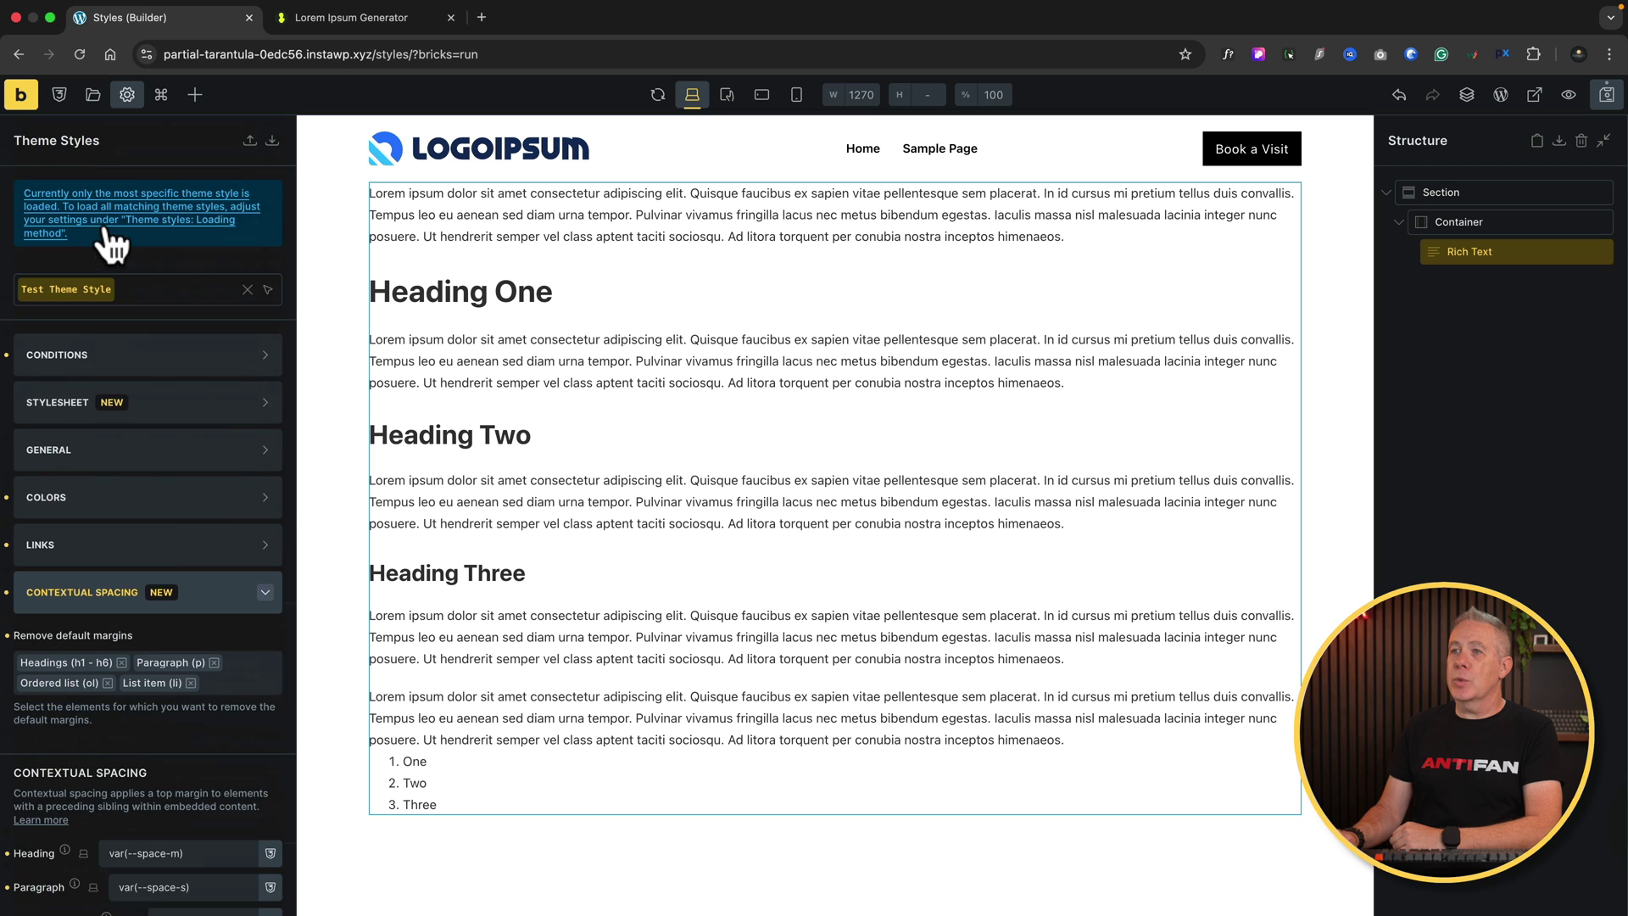
click(127, 94)
click(89, 219)
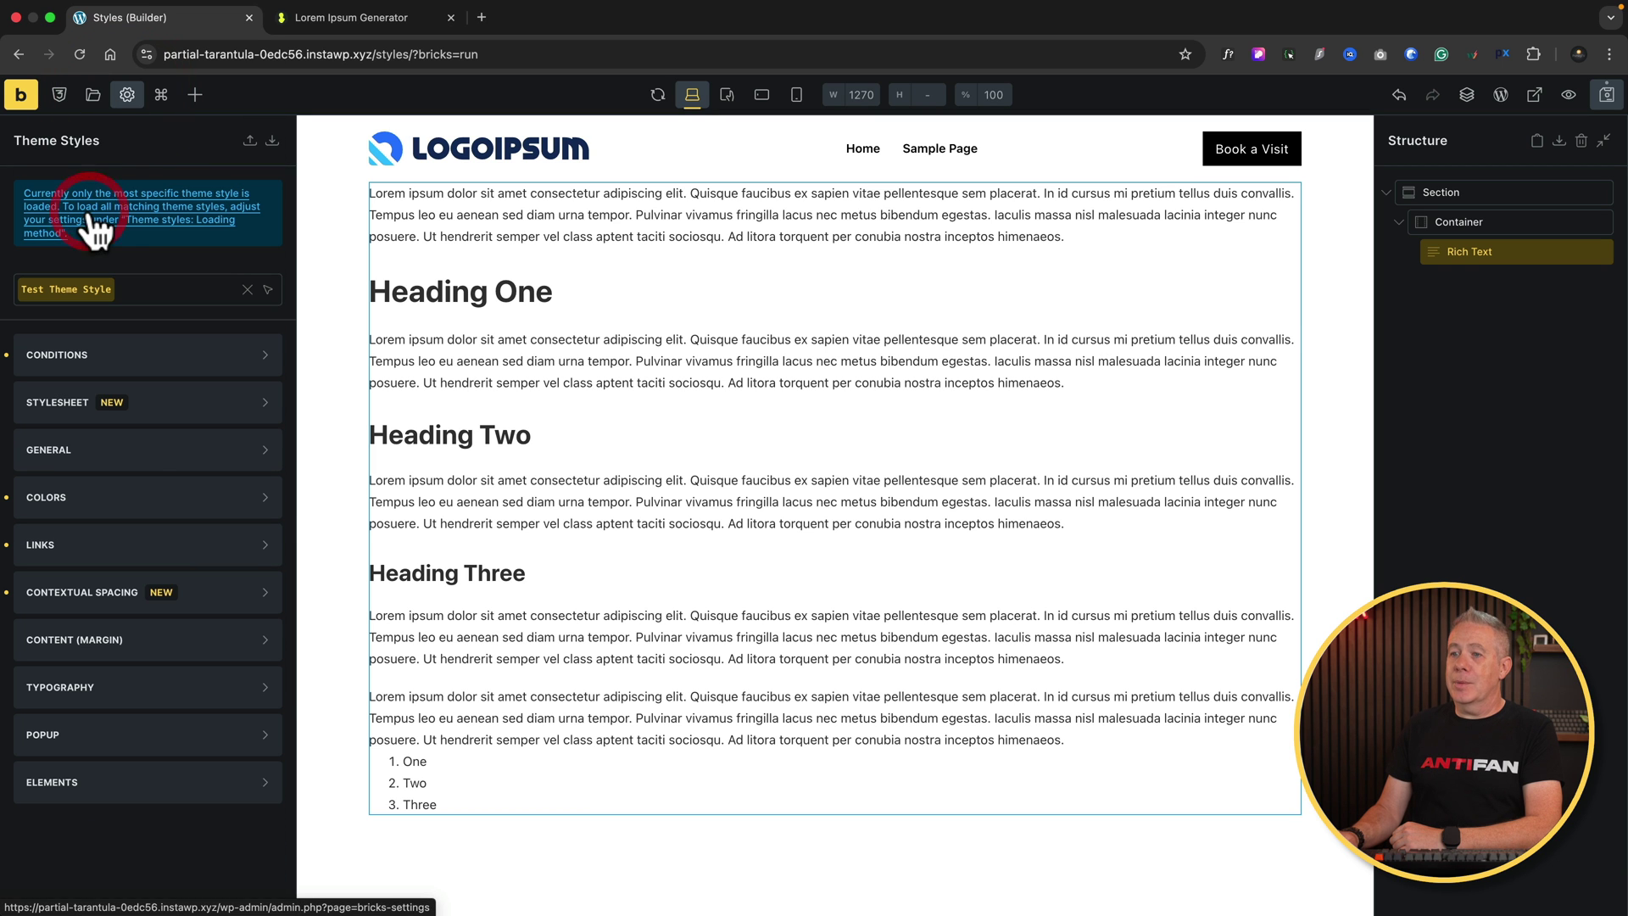
click(157, 793)
scroll(157, 801, down, 5)
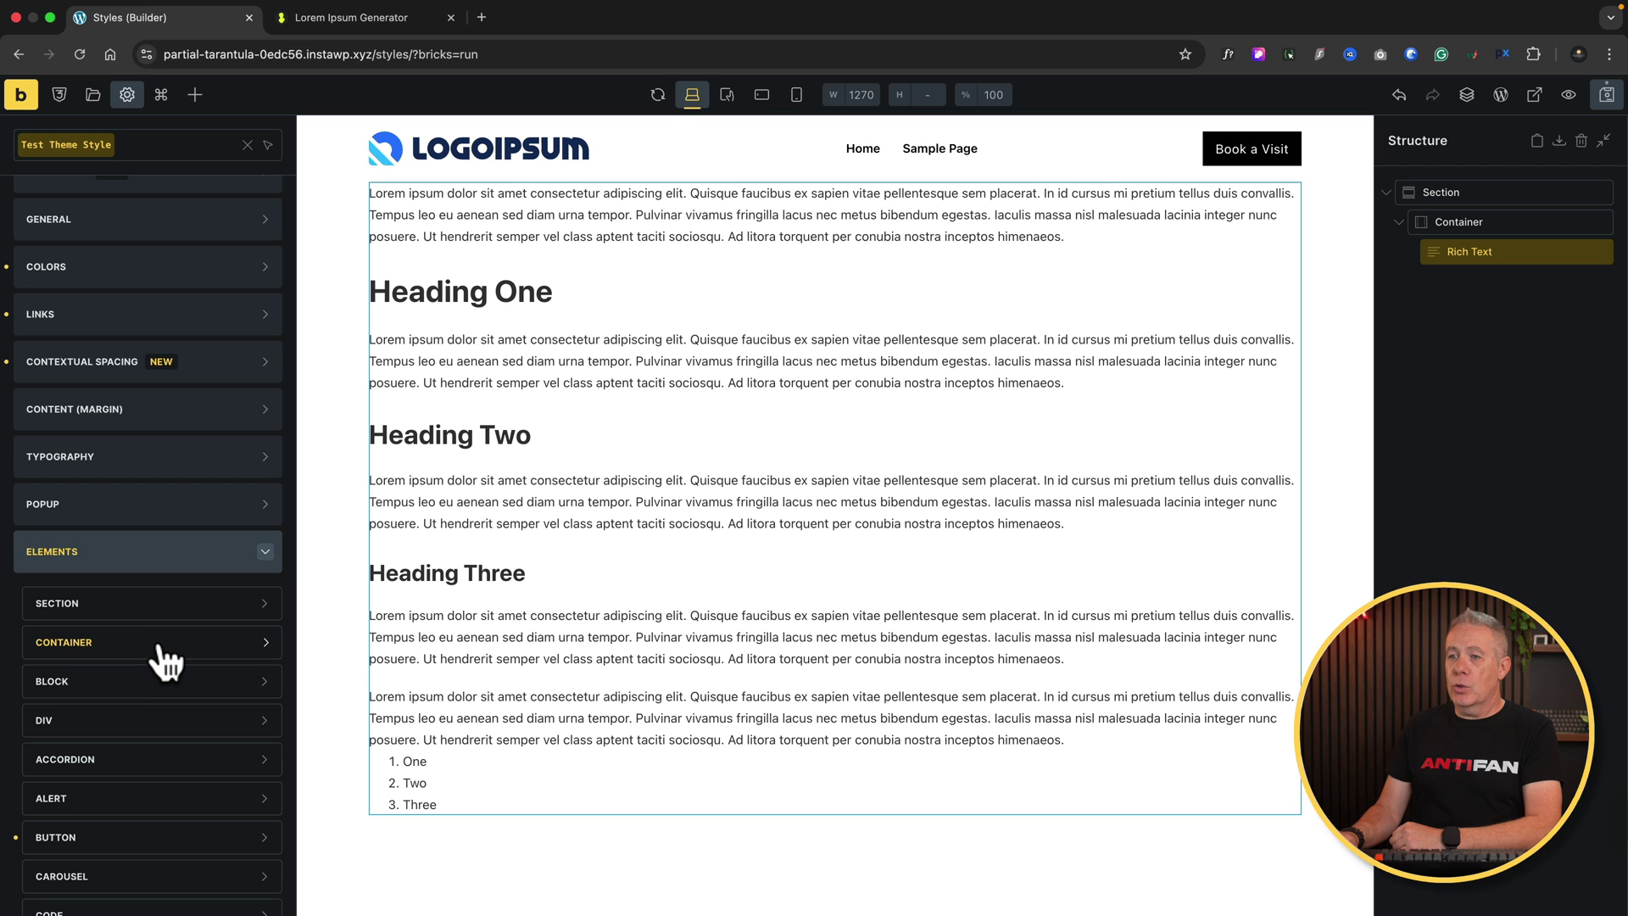
click(160, 642)
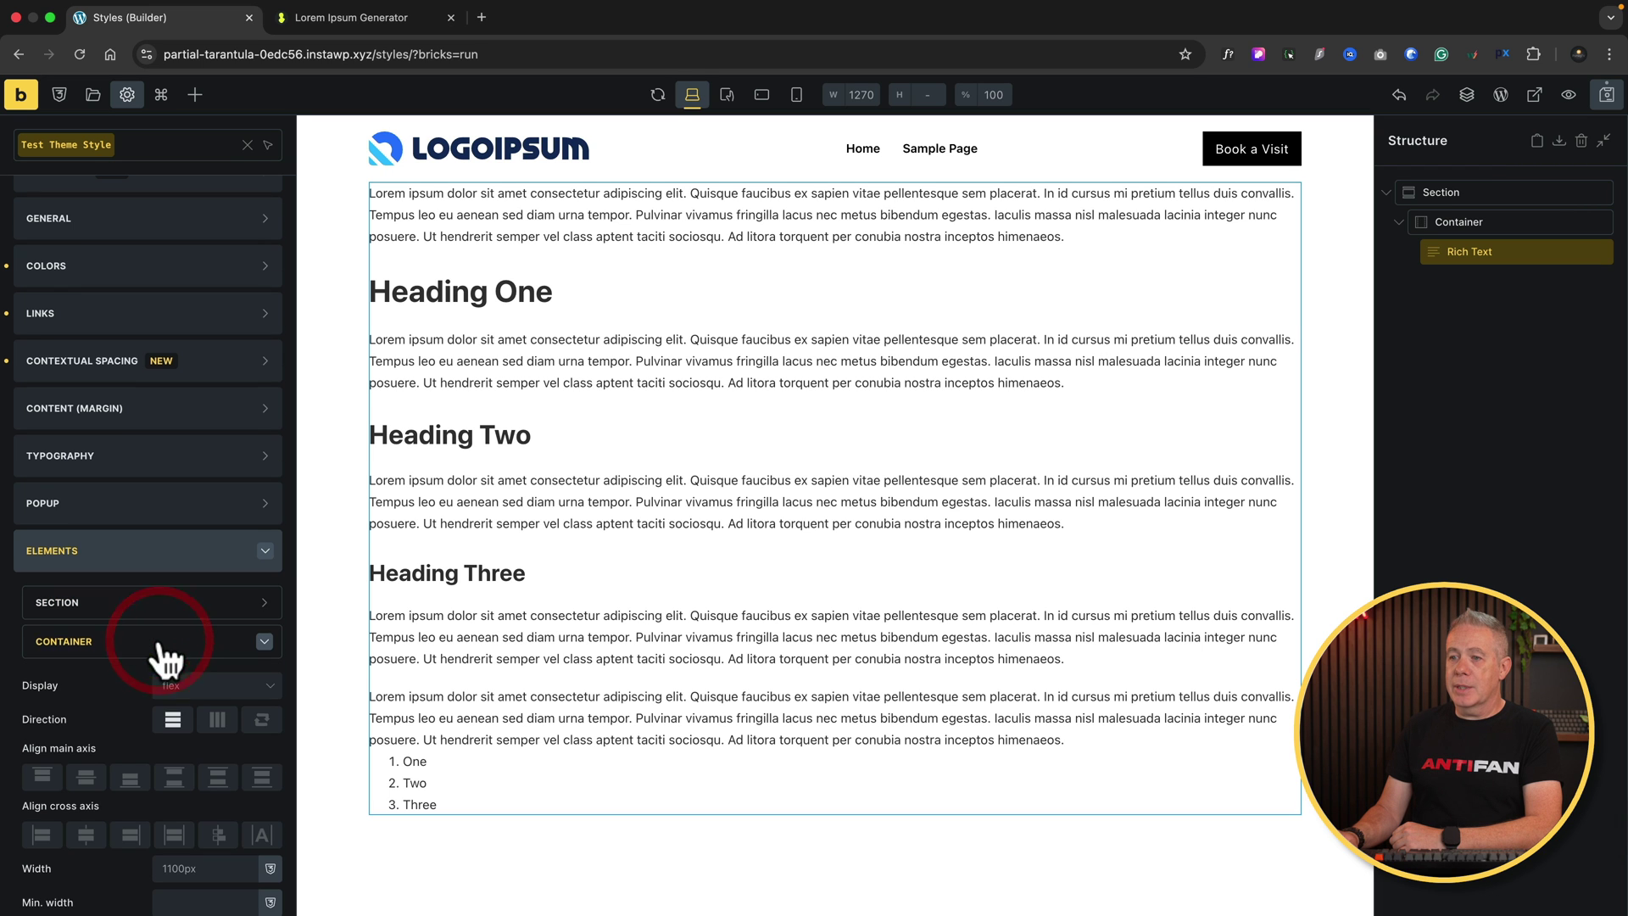
scroll(161, 644, down, 5)
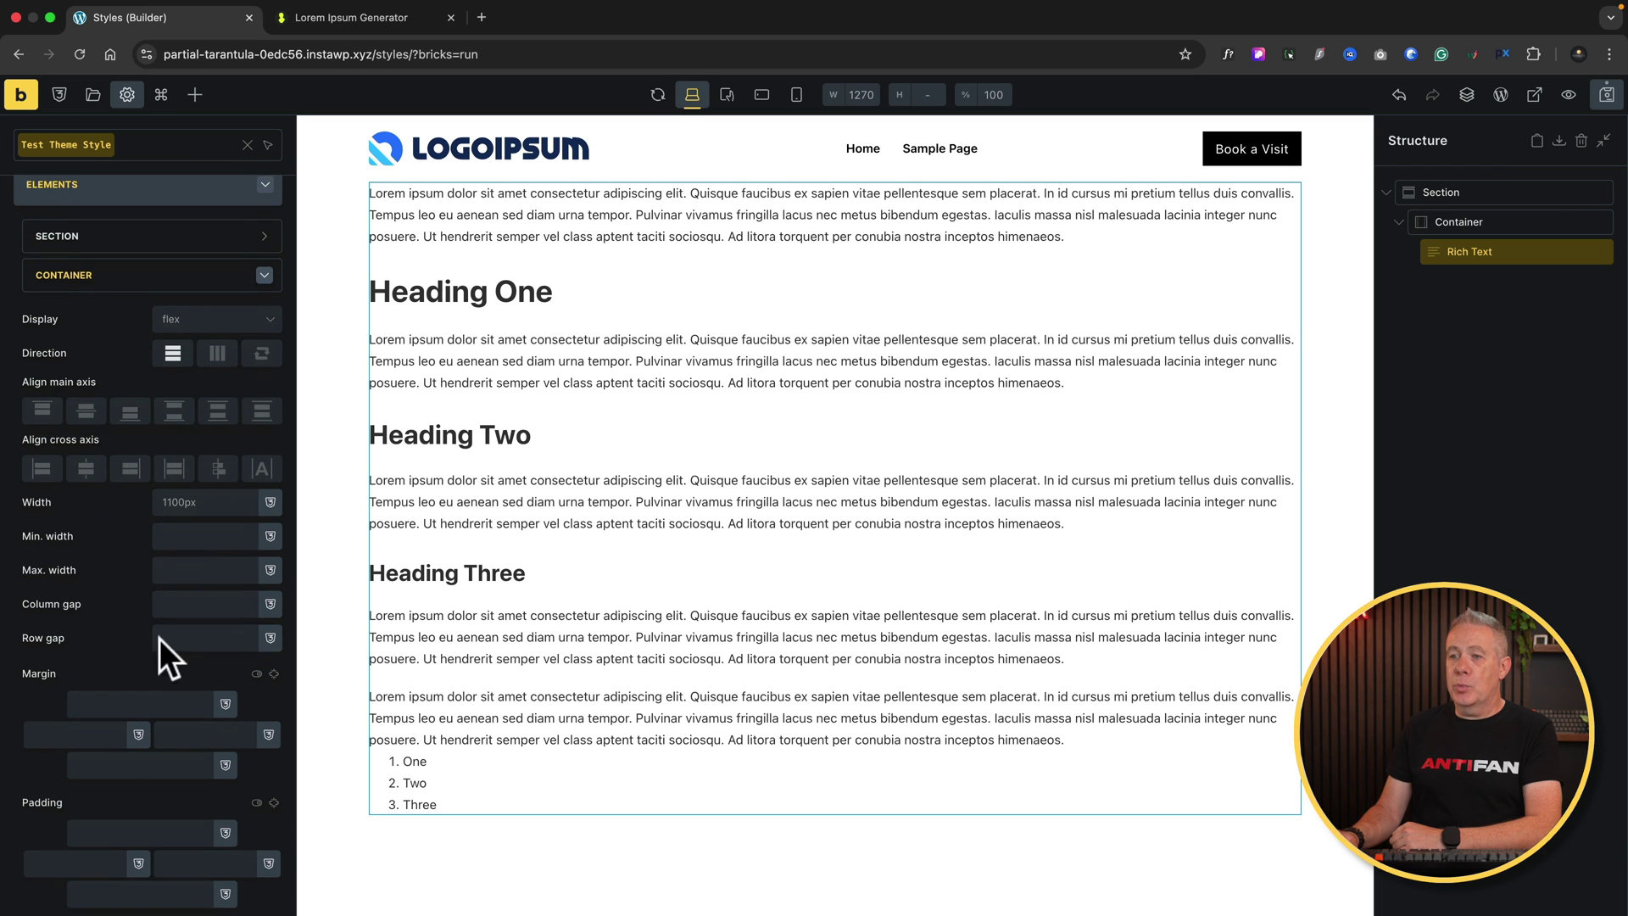
scroll(160, 638, down, 3)
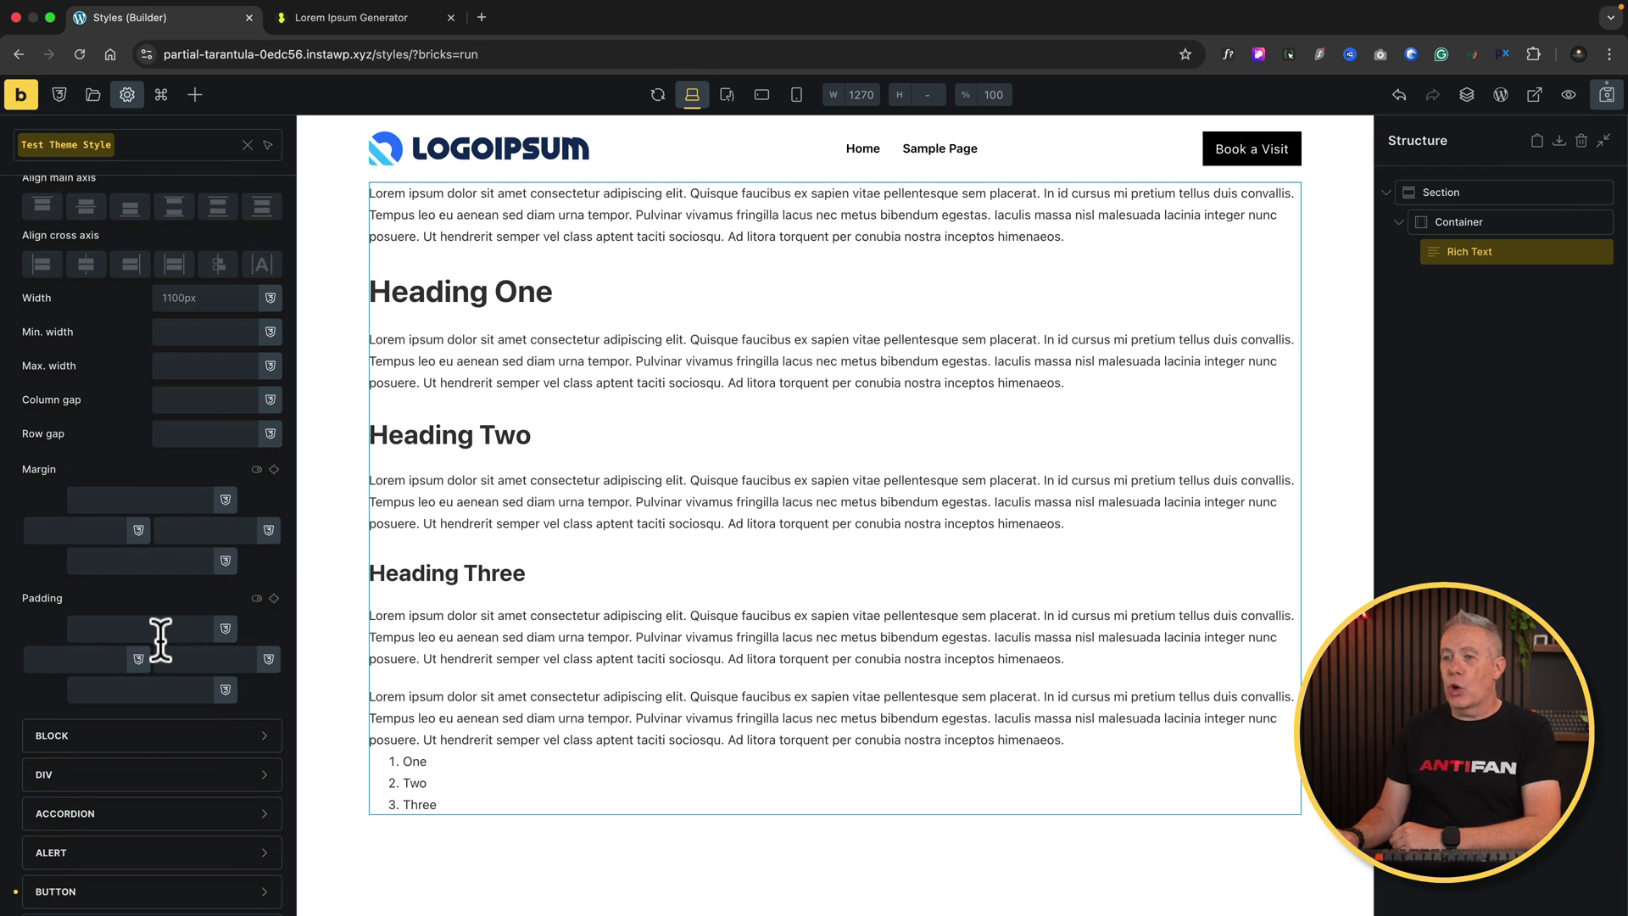
click(280, 598)
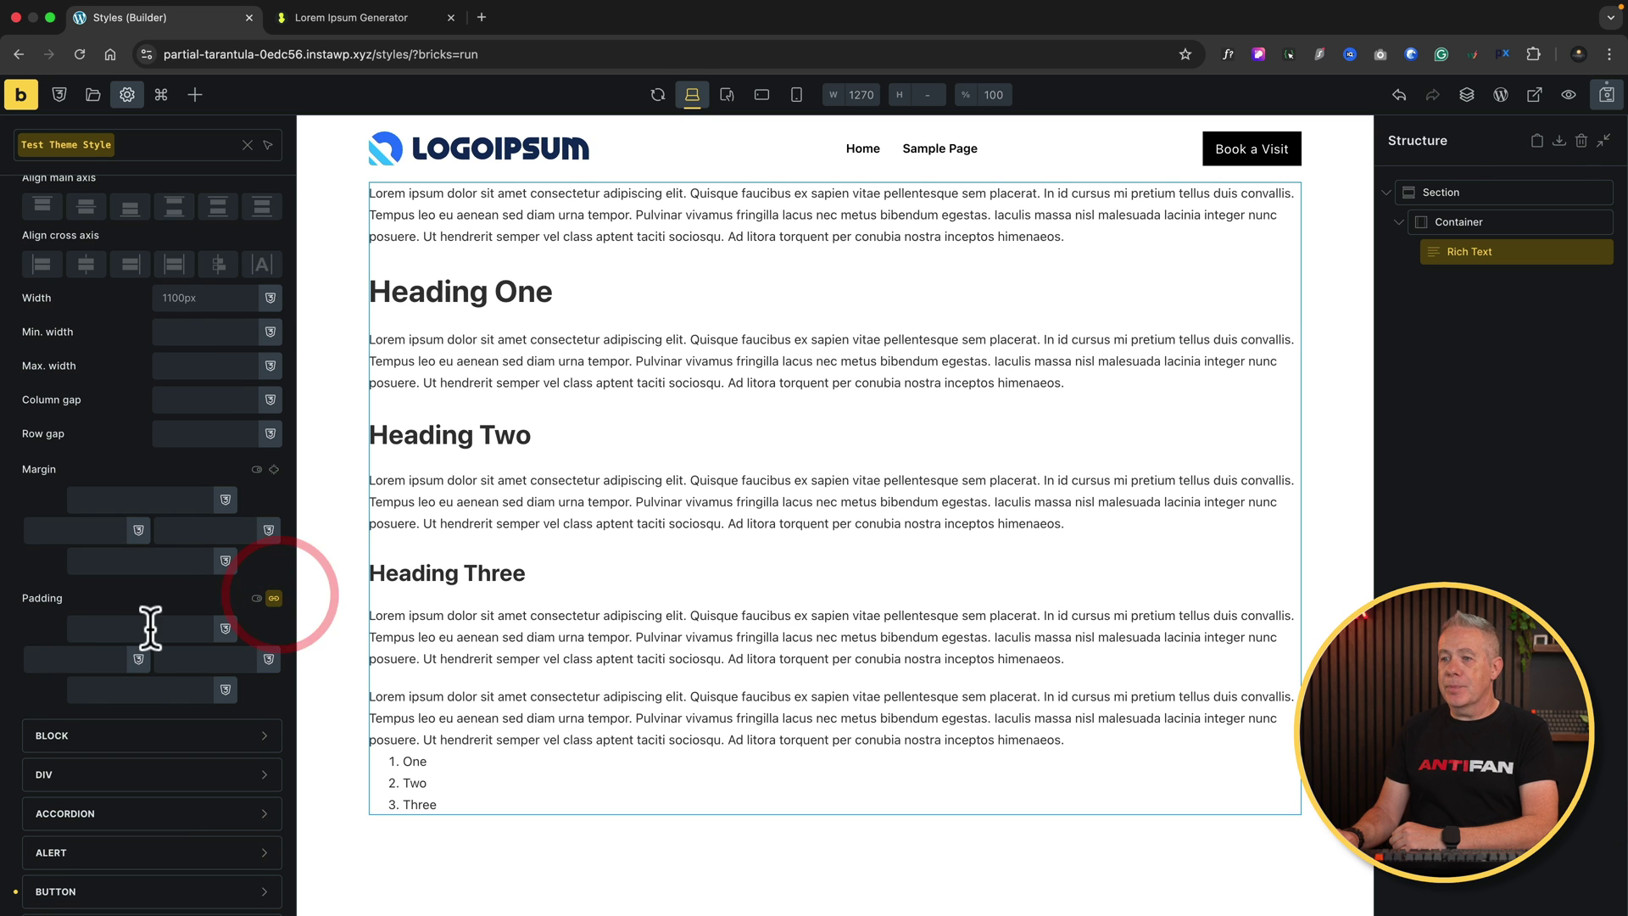
click(168, 627)
click(395, 573)
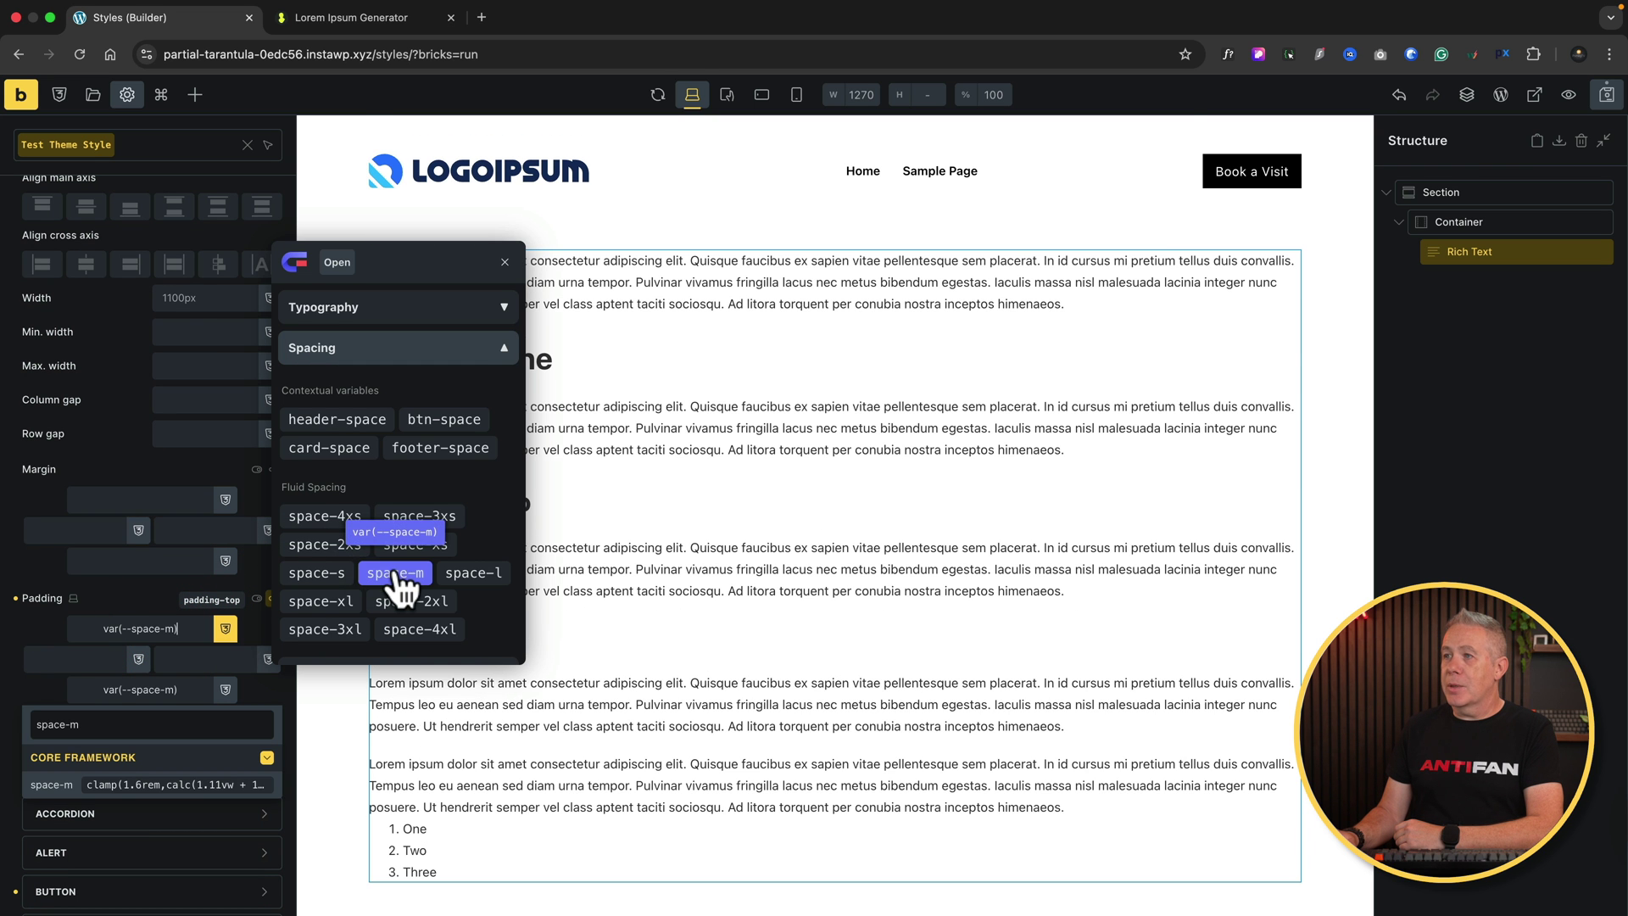
click(319, 573)
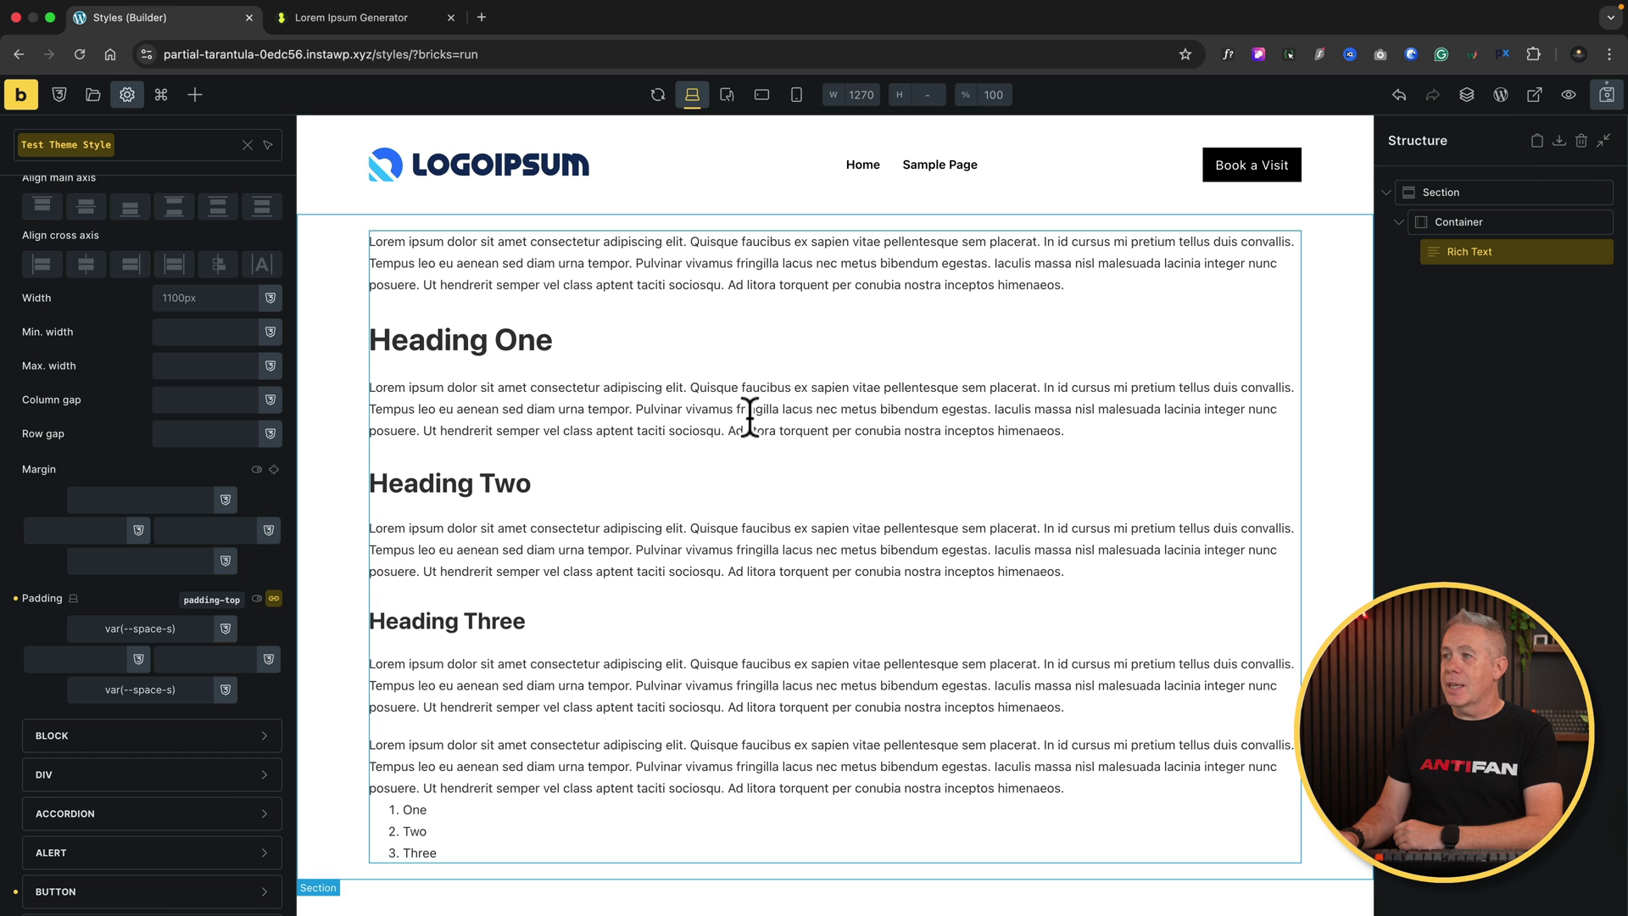
Insert a second Section below the Rich Text and select its empty Container.
click(1389, 192)
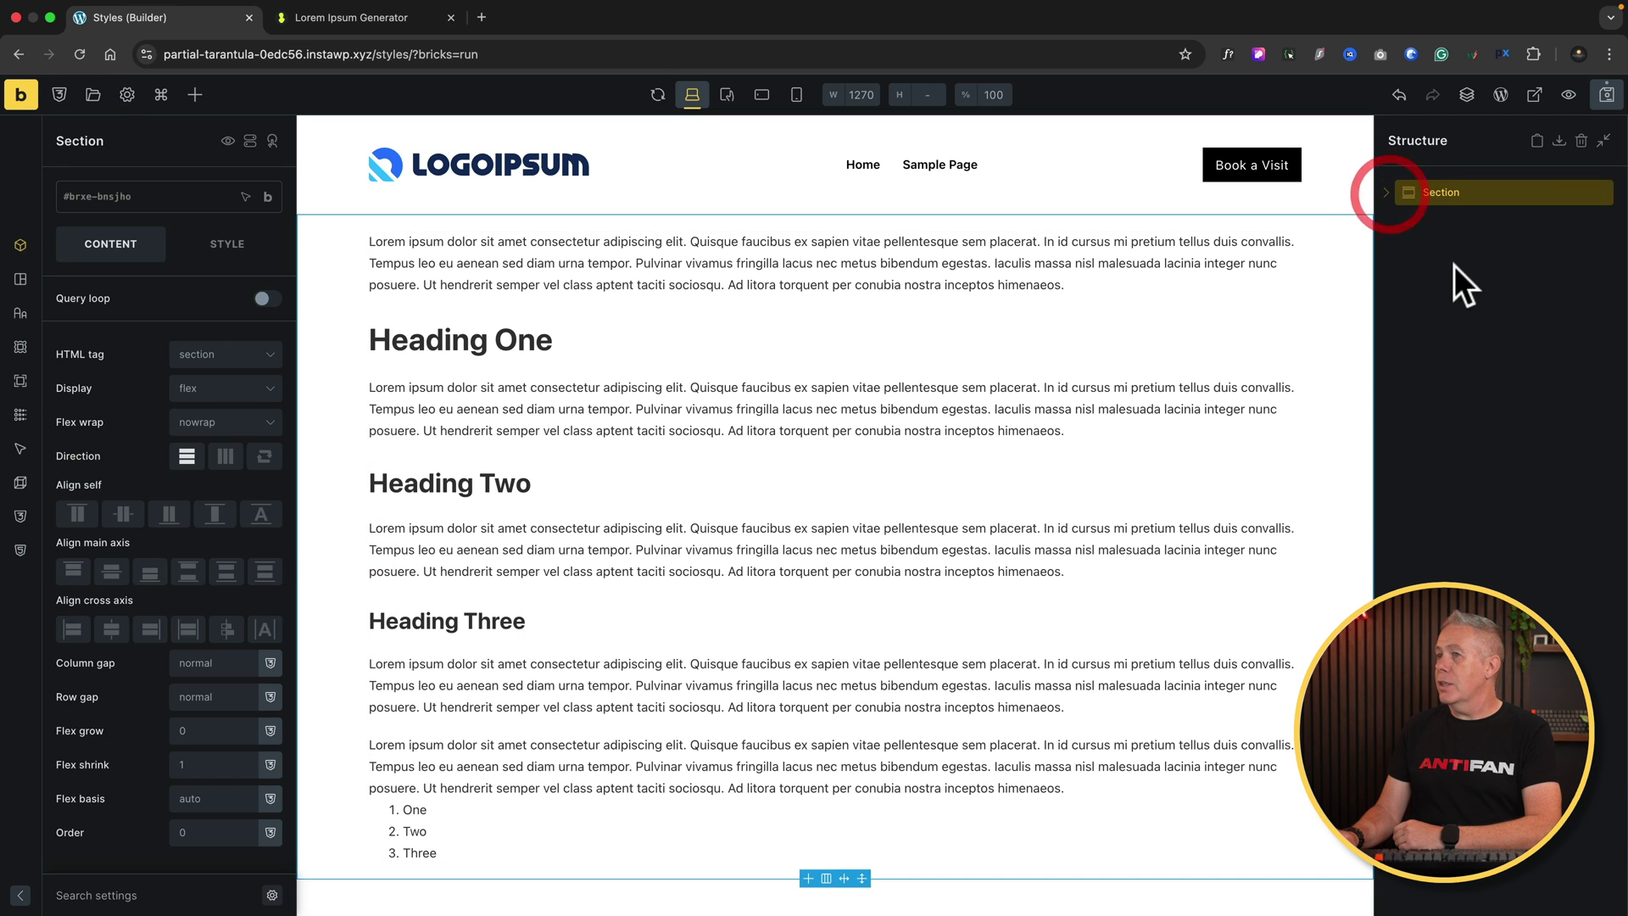
click(1454, 267)
click(78, 304)
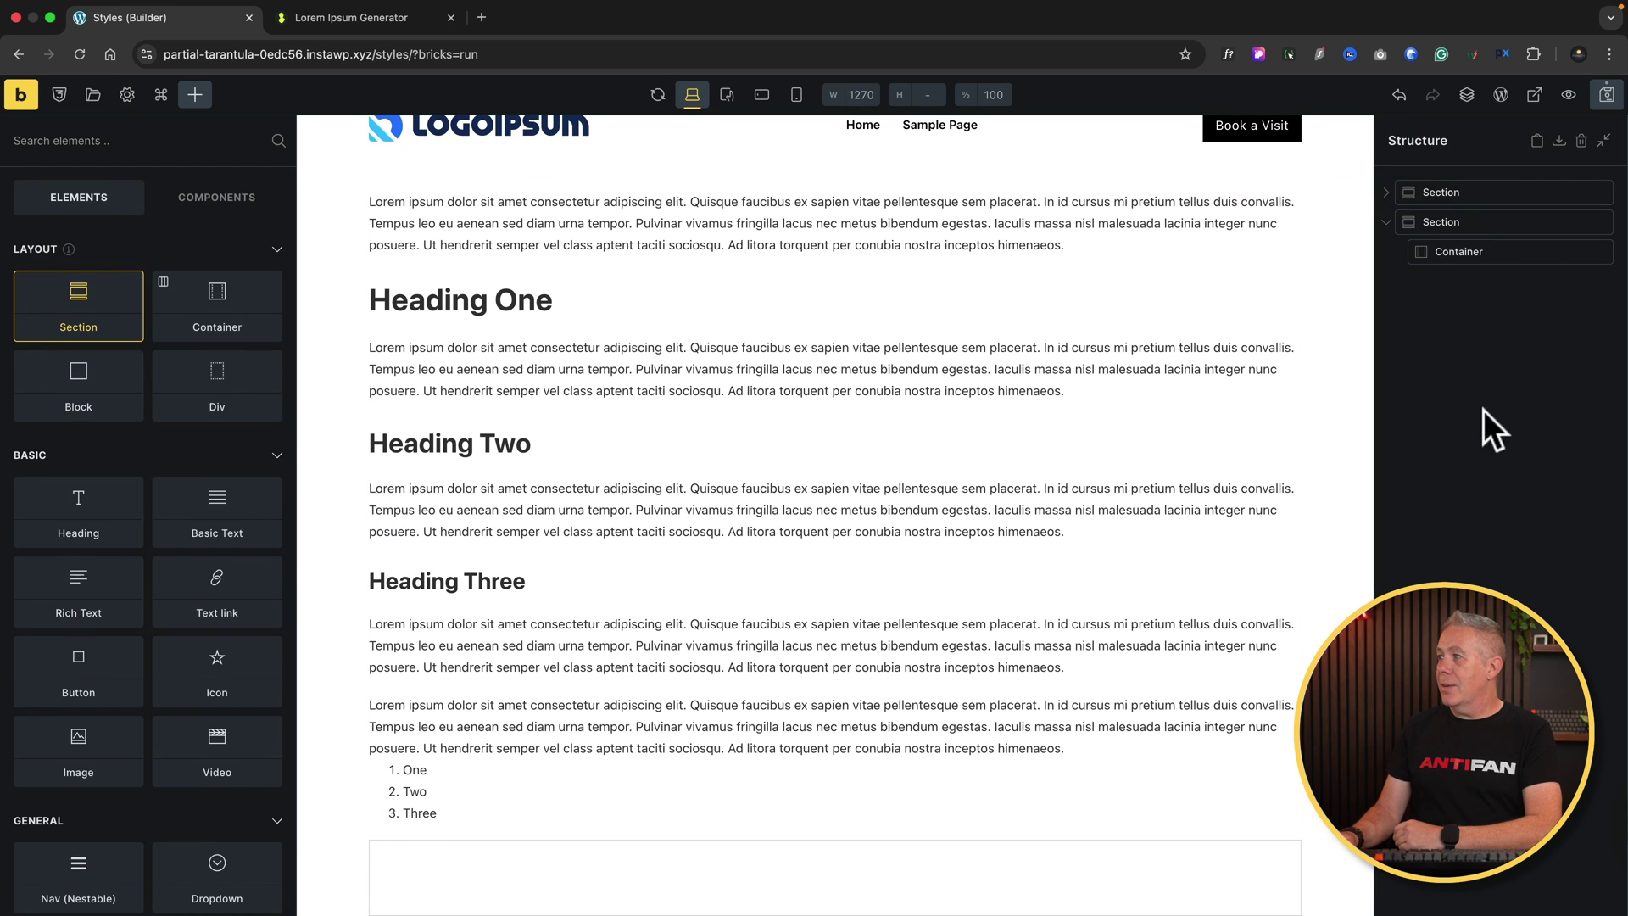
click(1511, 259)
scroll(996, 698, down, 1)
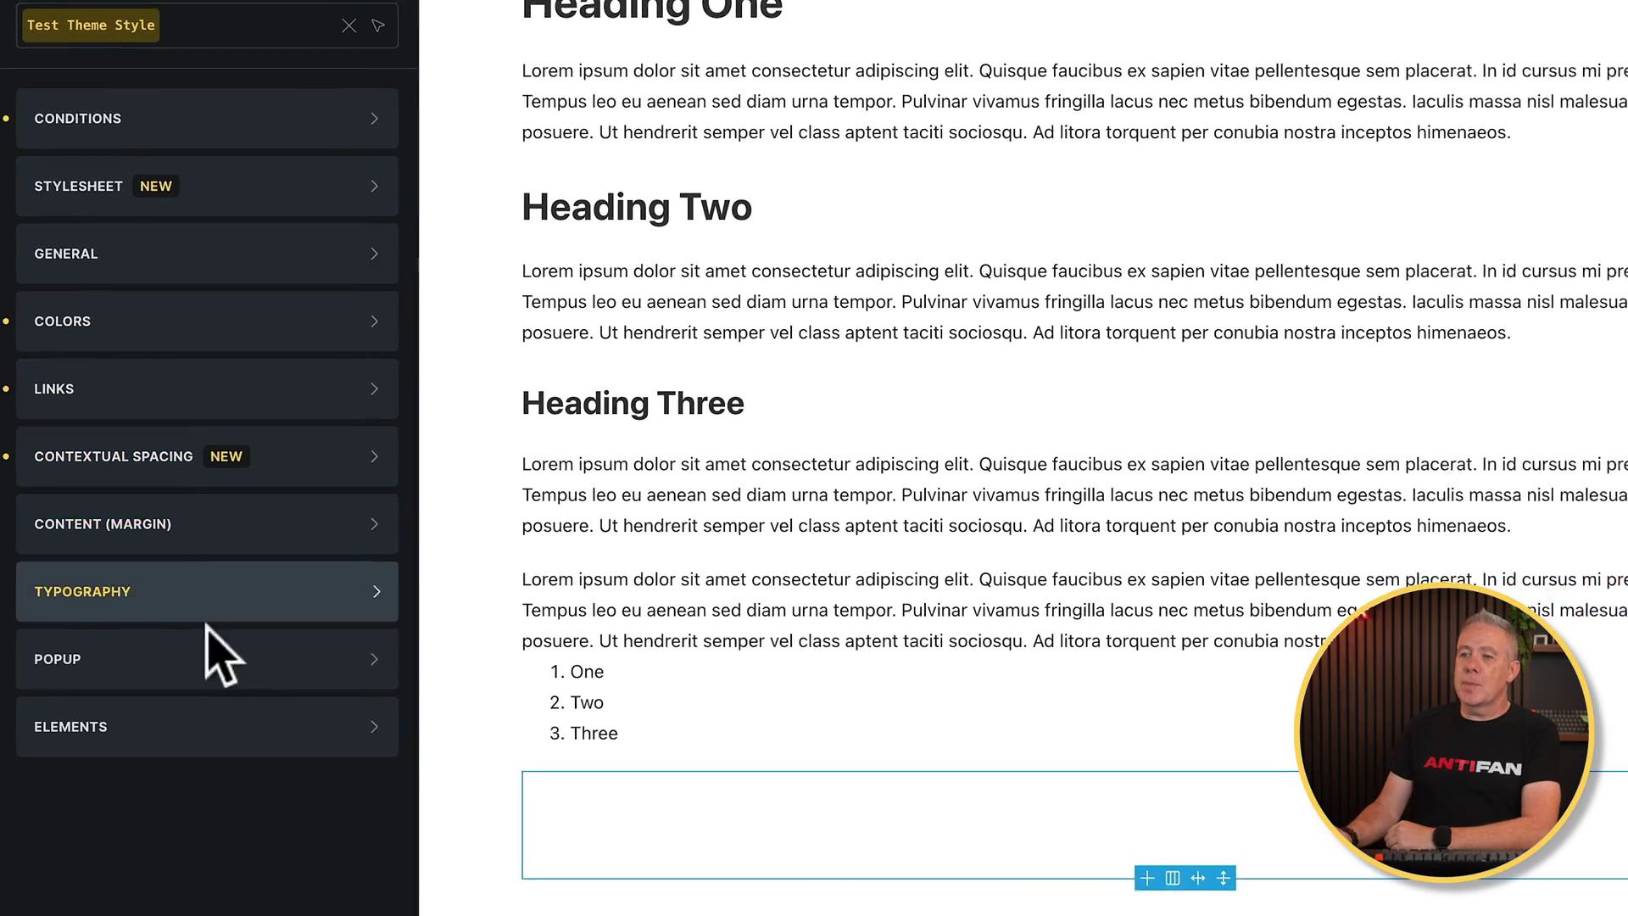
click(208, 594)
scroll(267, 709, down, 6)
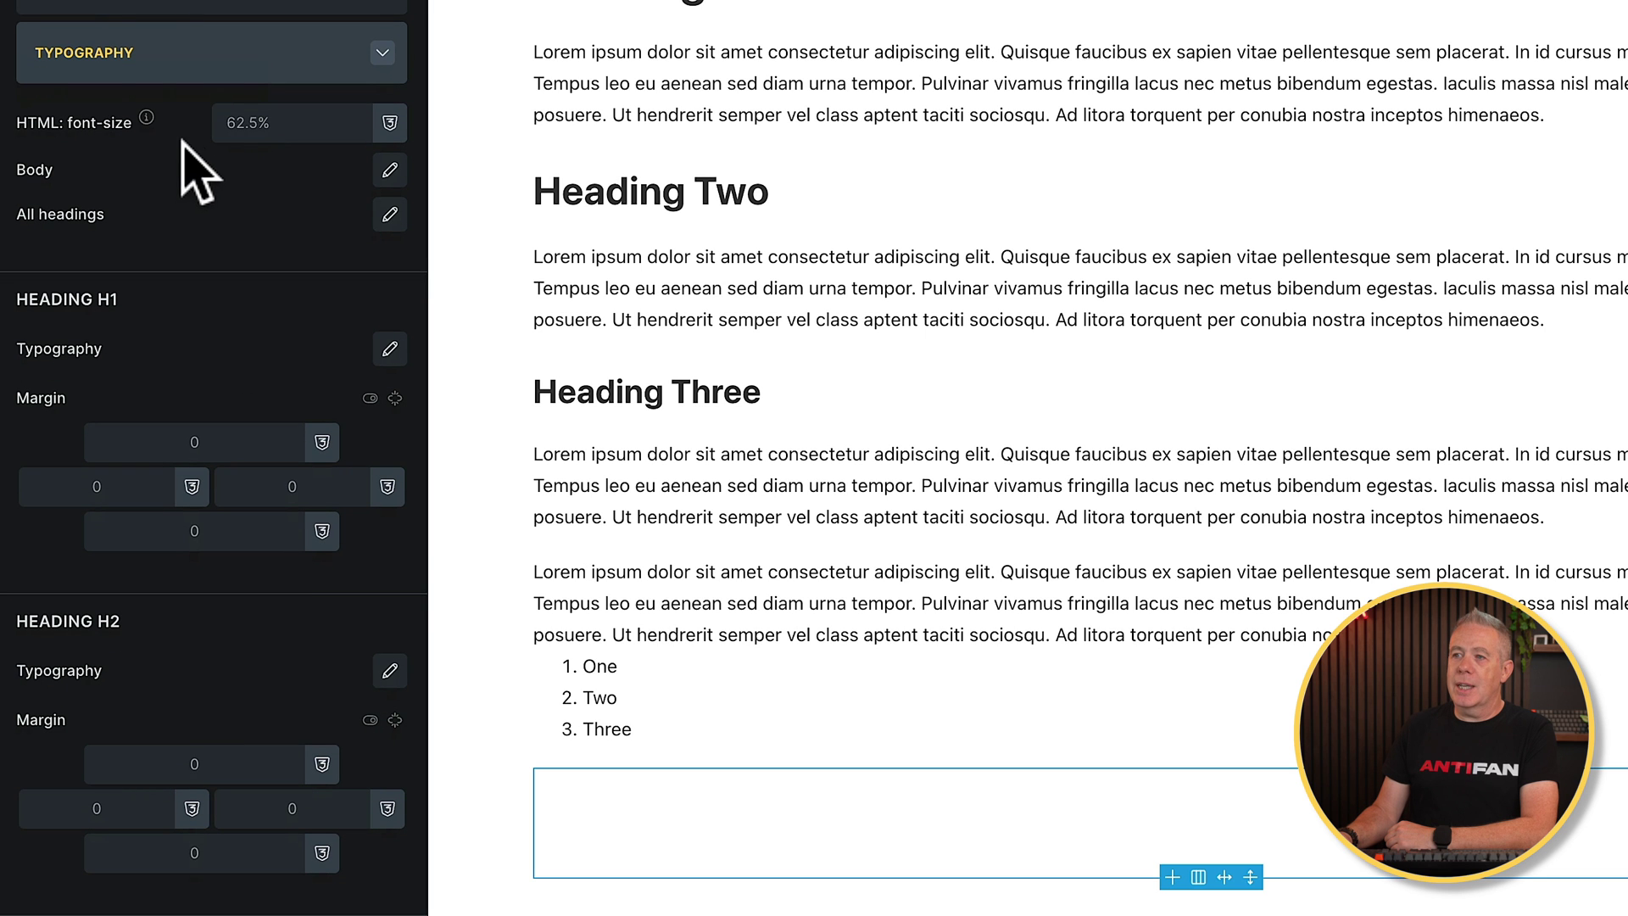
scroll(236, 265, down, 5)
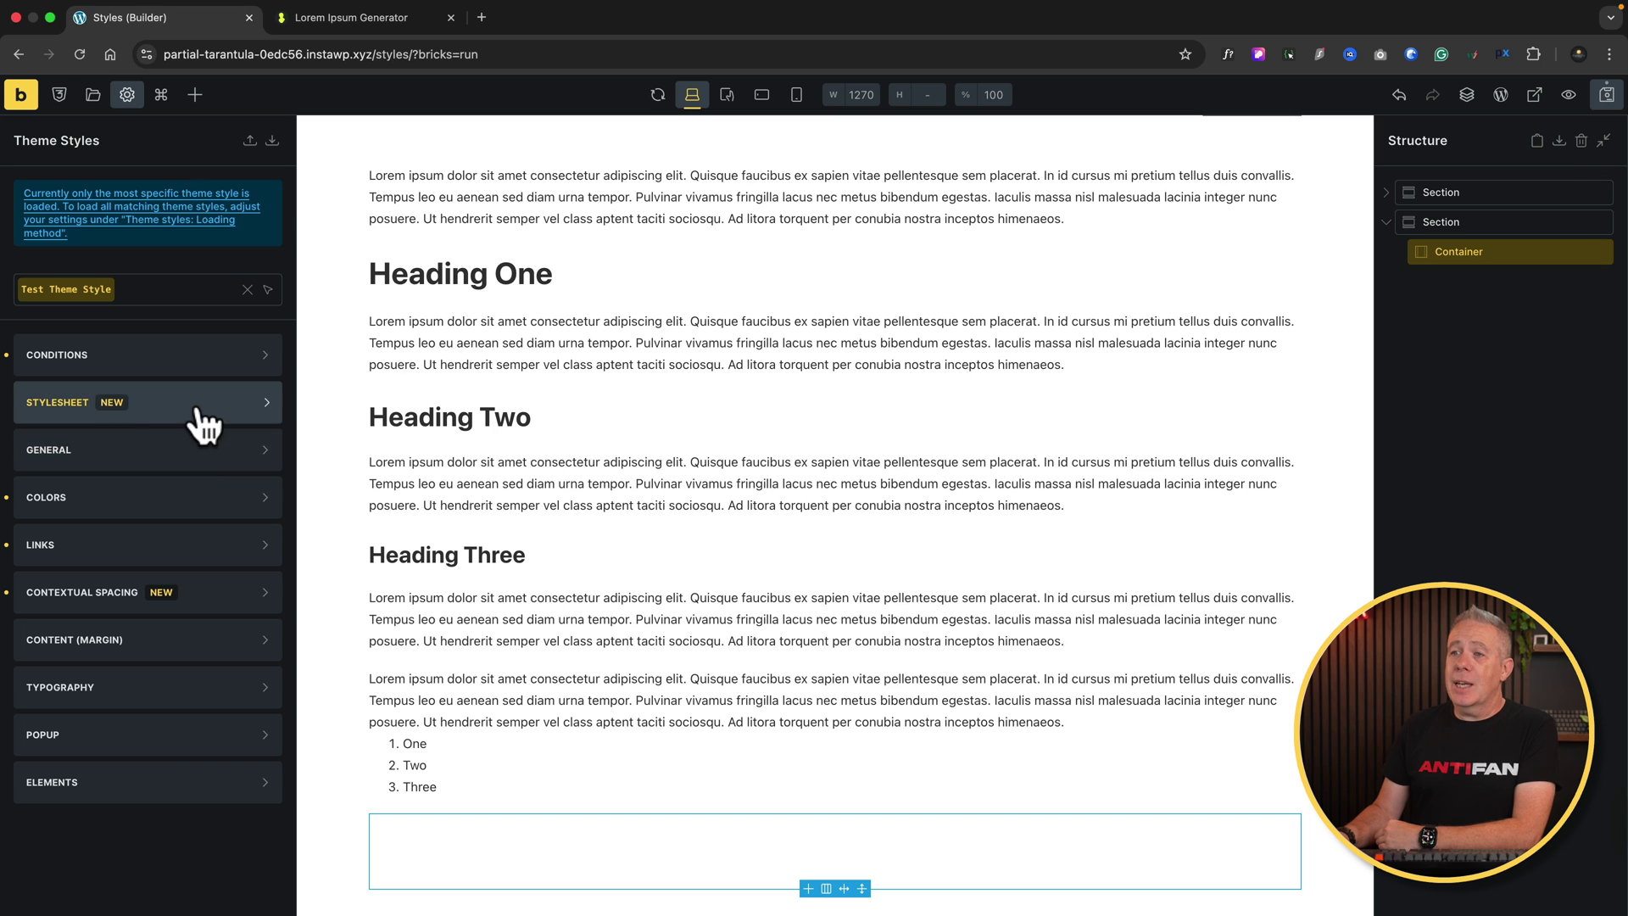
click(197, 402)
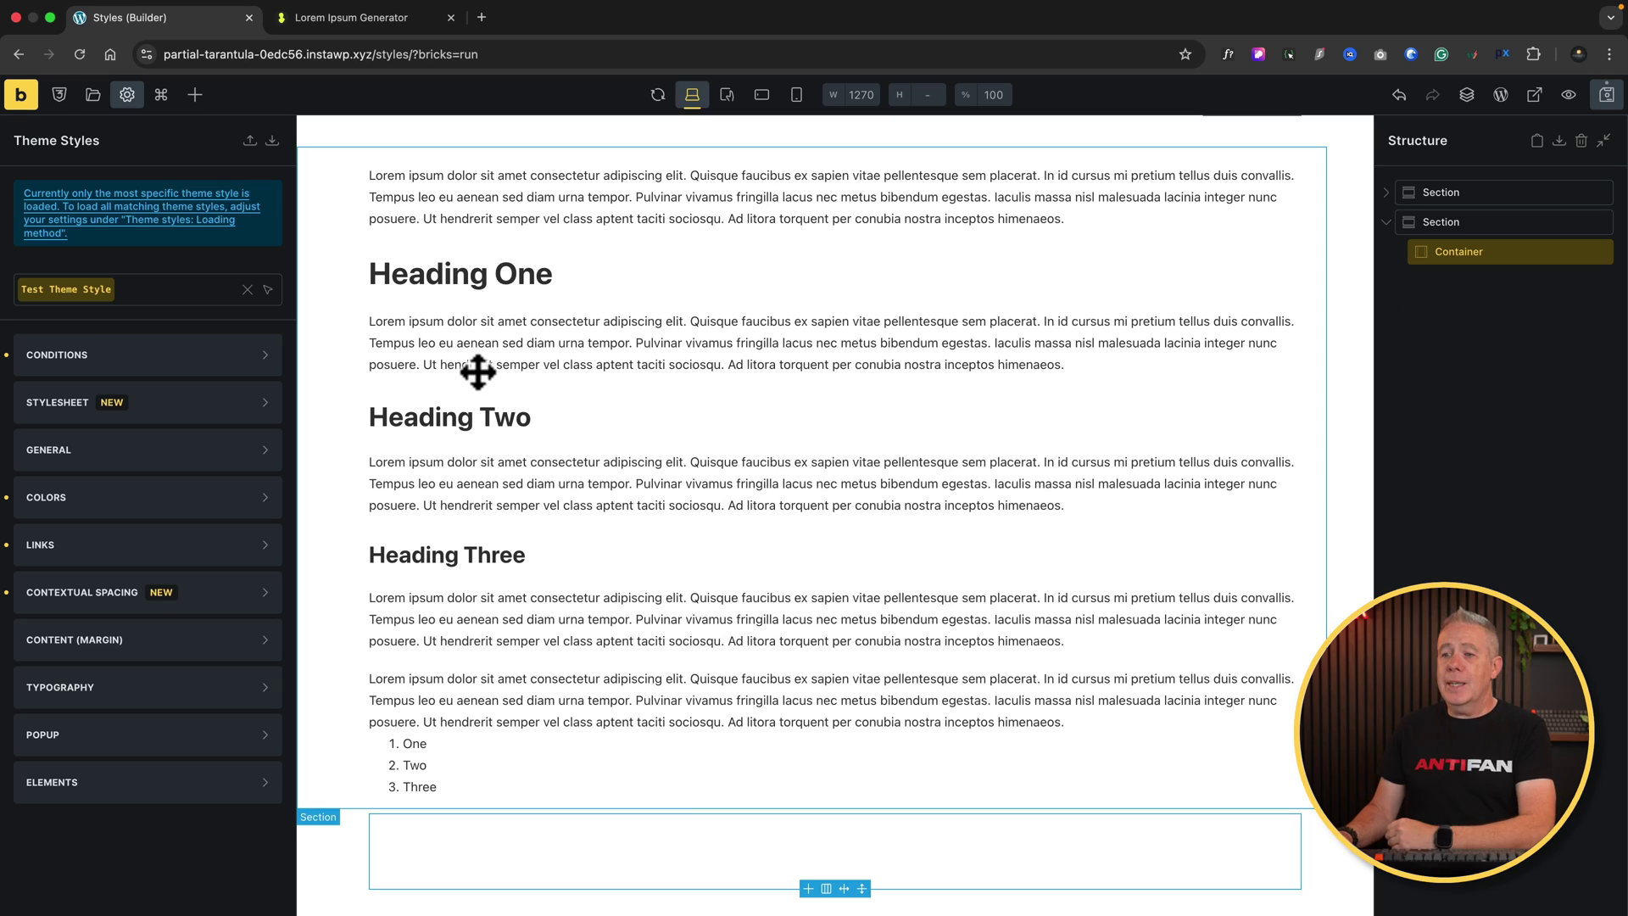
click(263, 643)
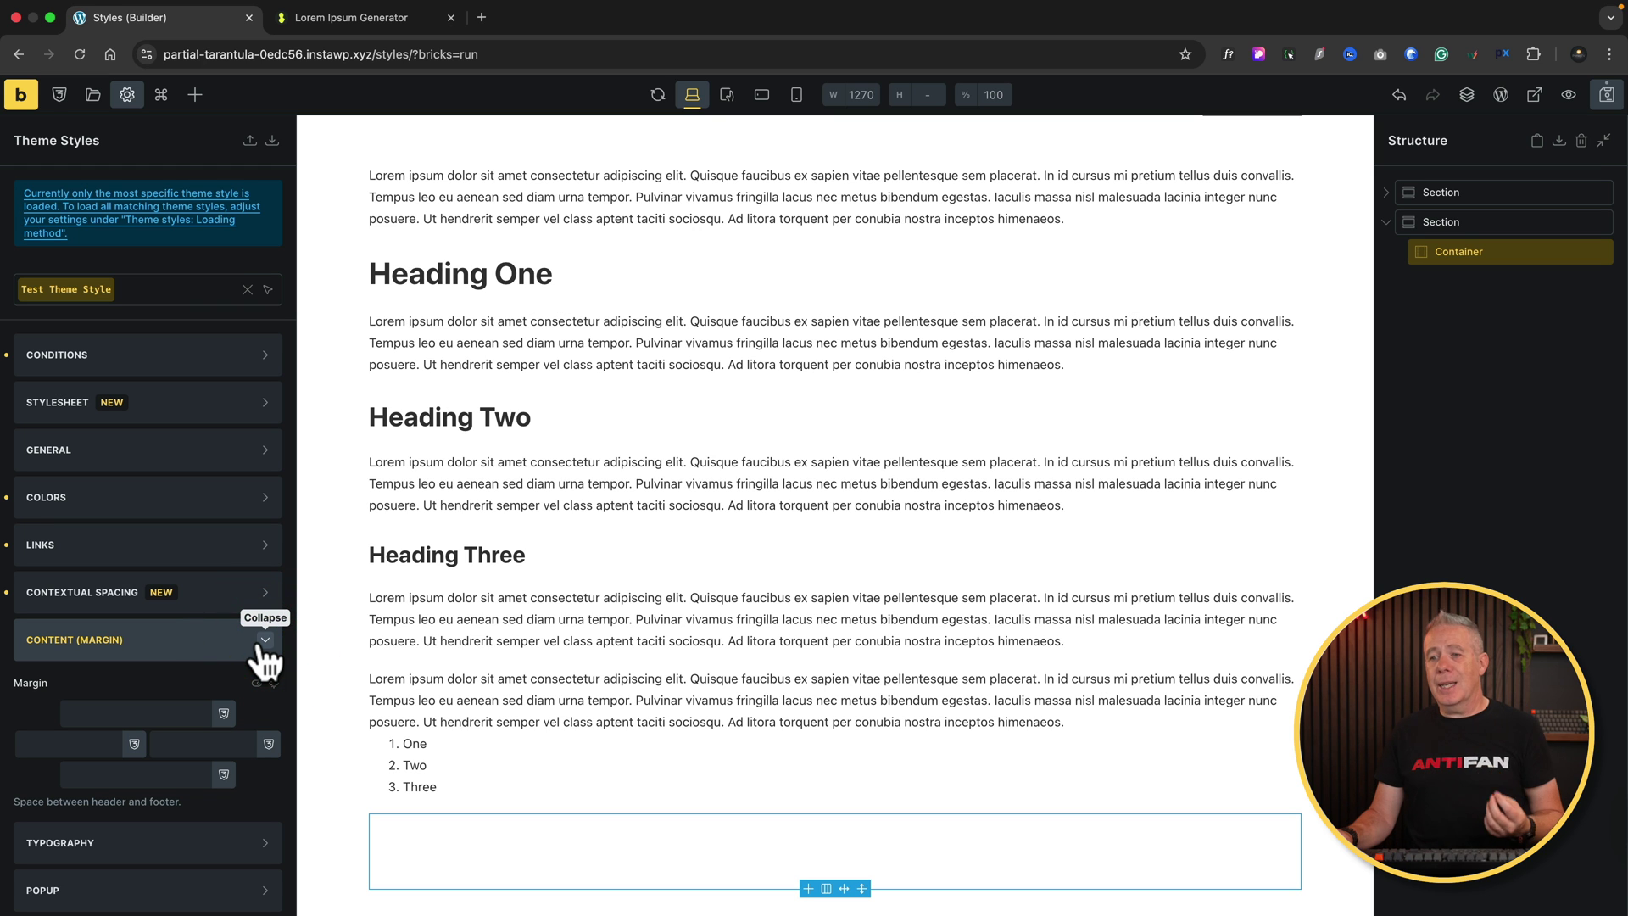
click(259, 646)
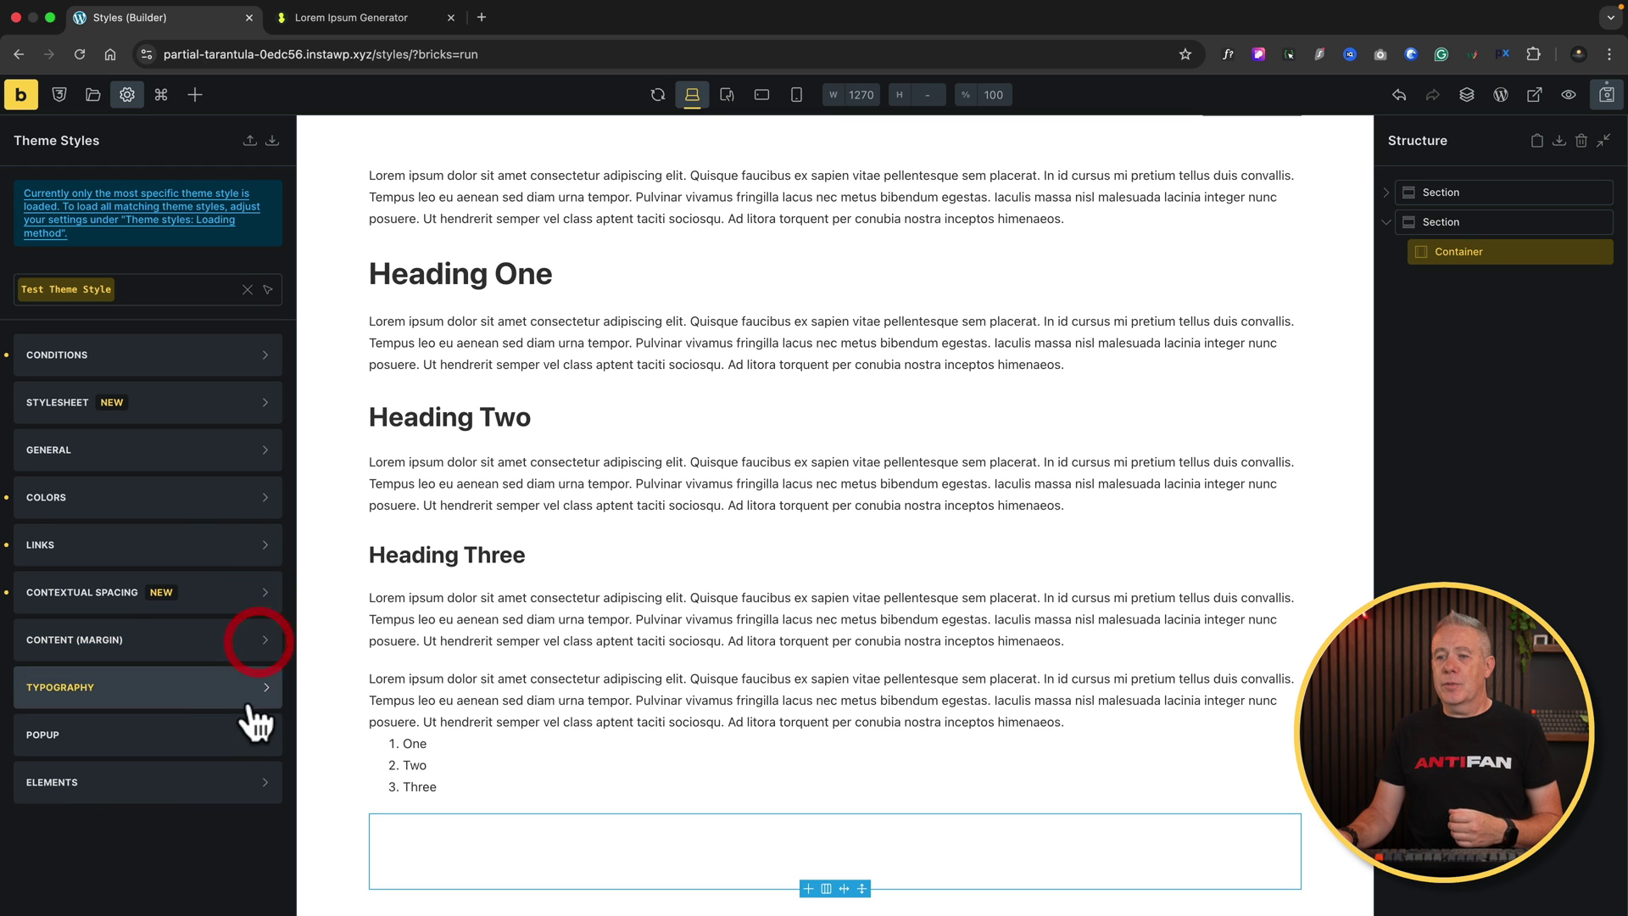
click(242, 746)
scroll(236, 738, down, 7)
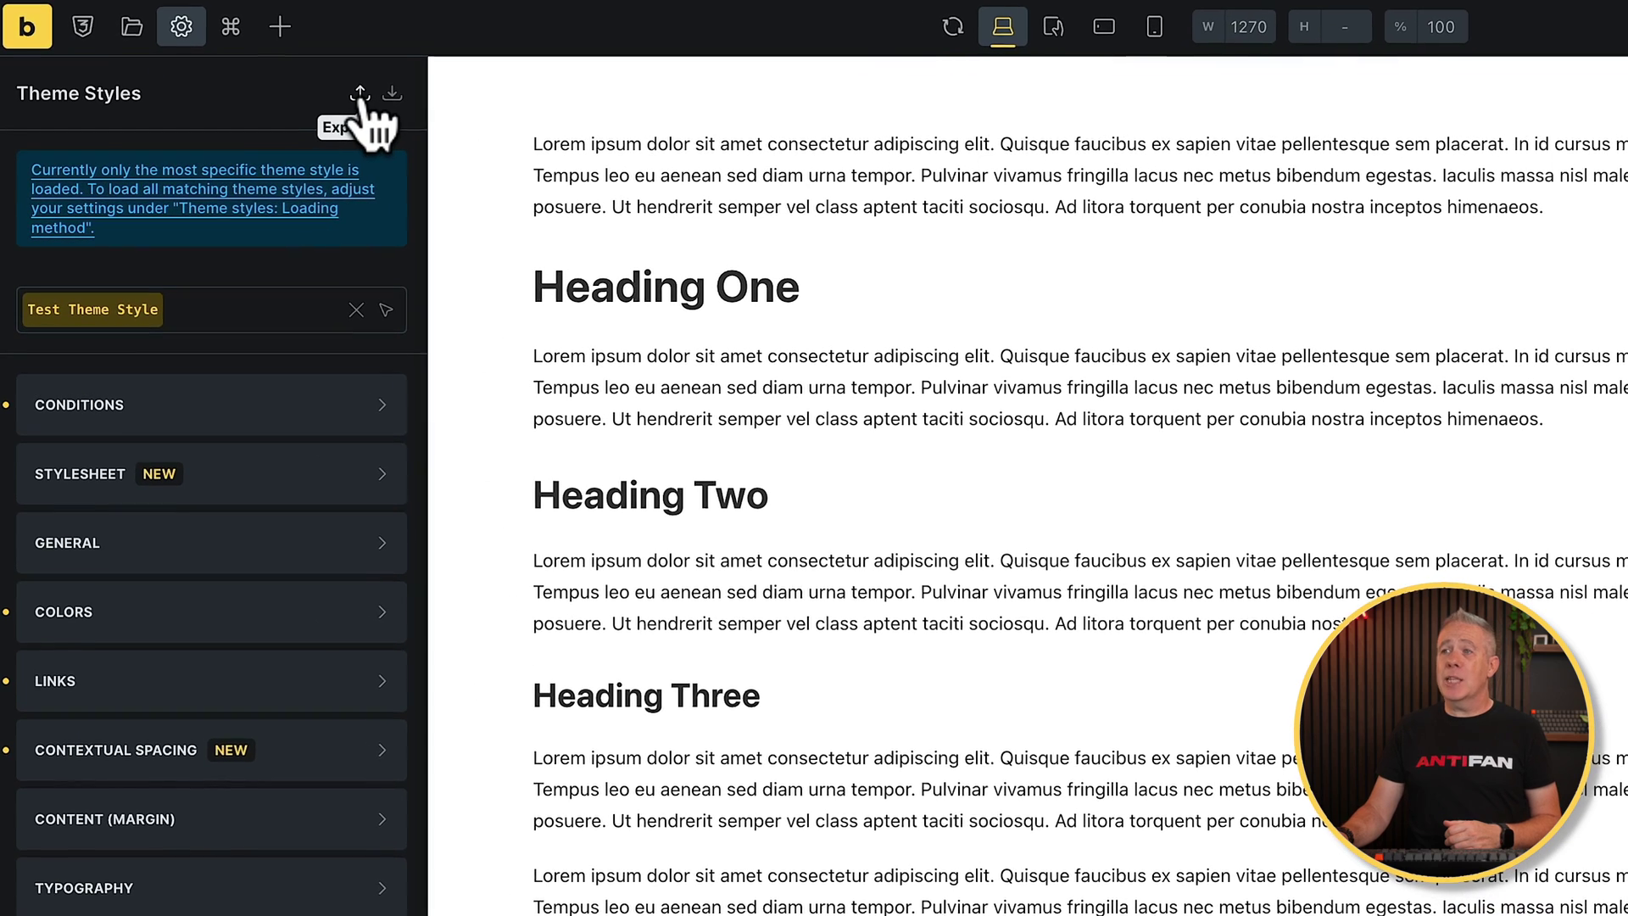
Export Test Theme Style to a file, then show the JSON import drop zone.
click(361, 94)
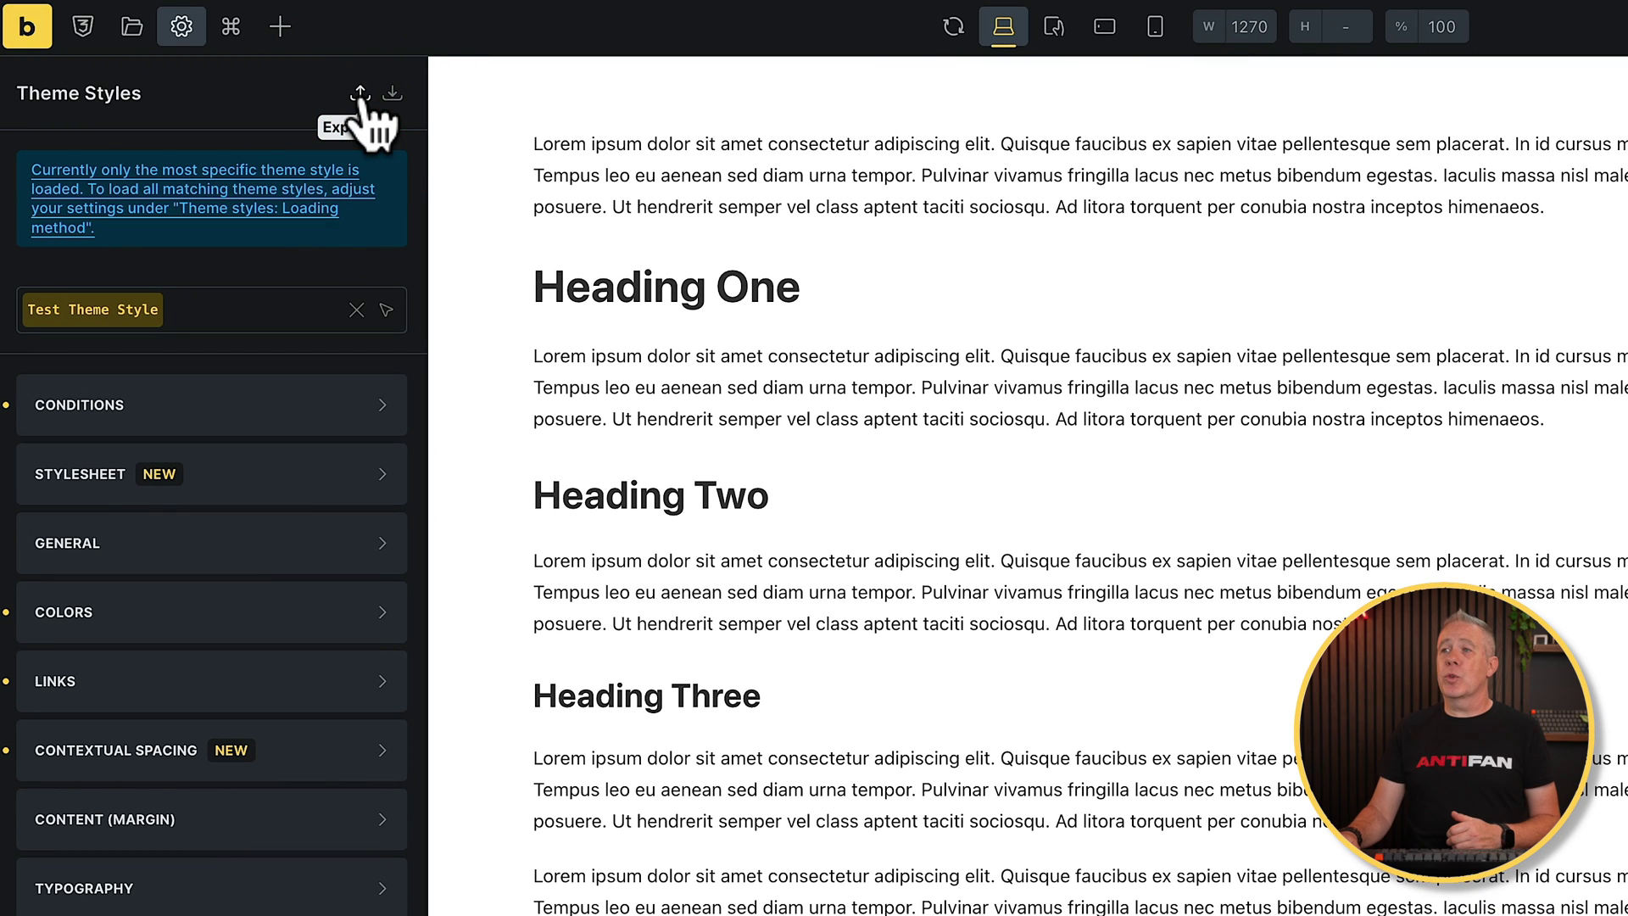
click(393, 93)
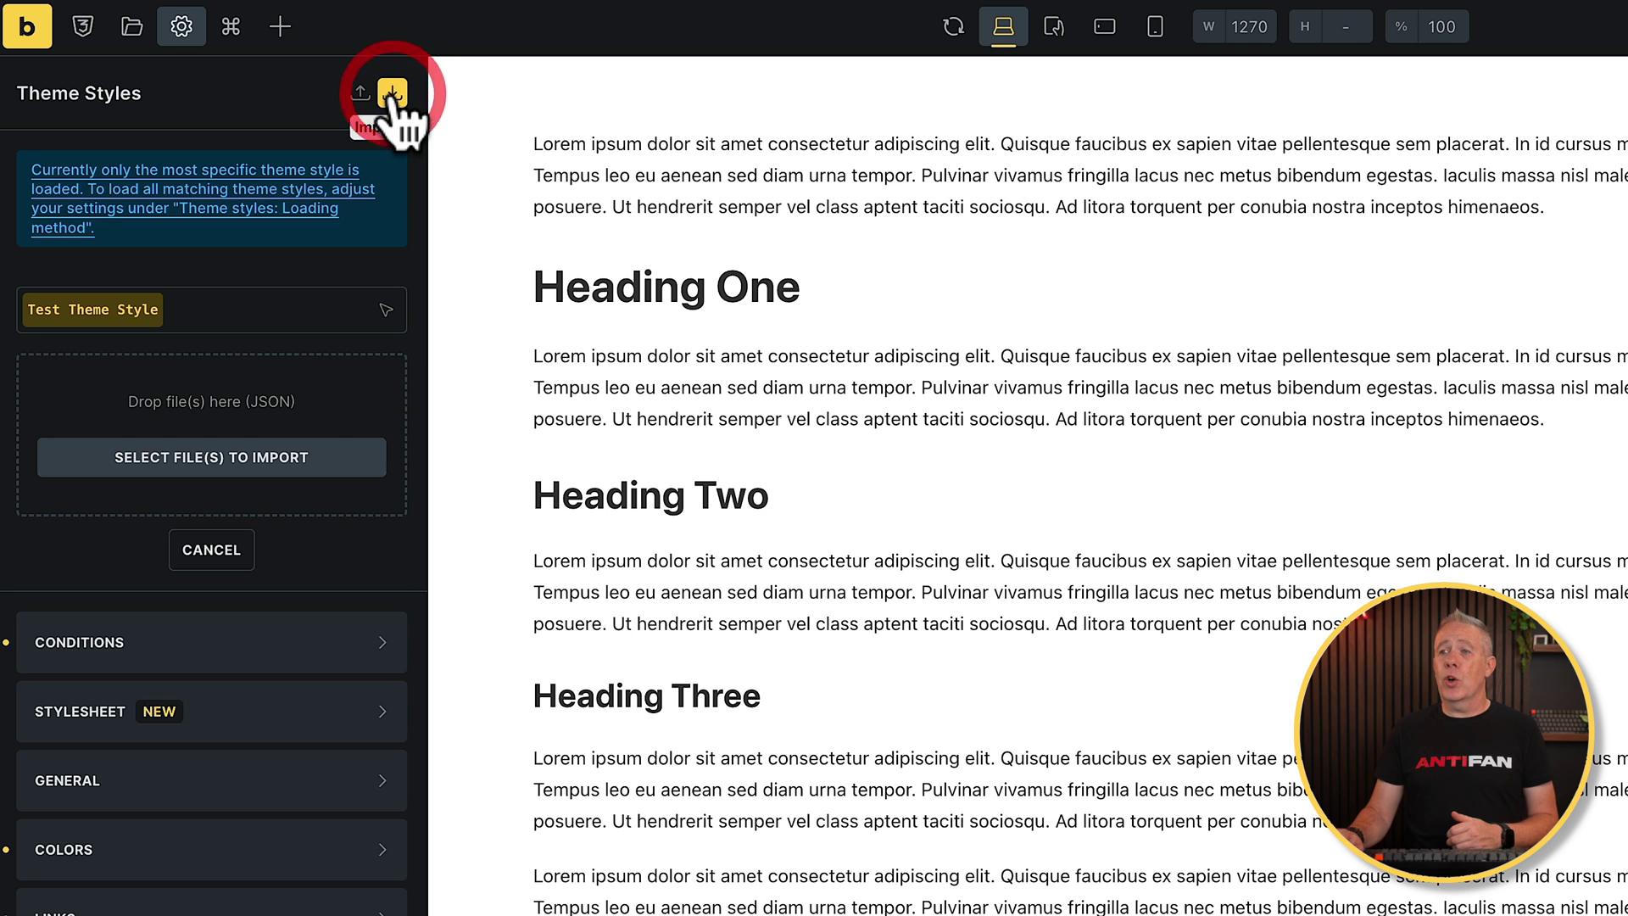